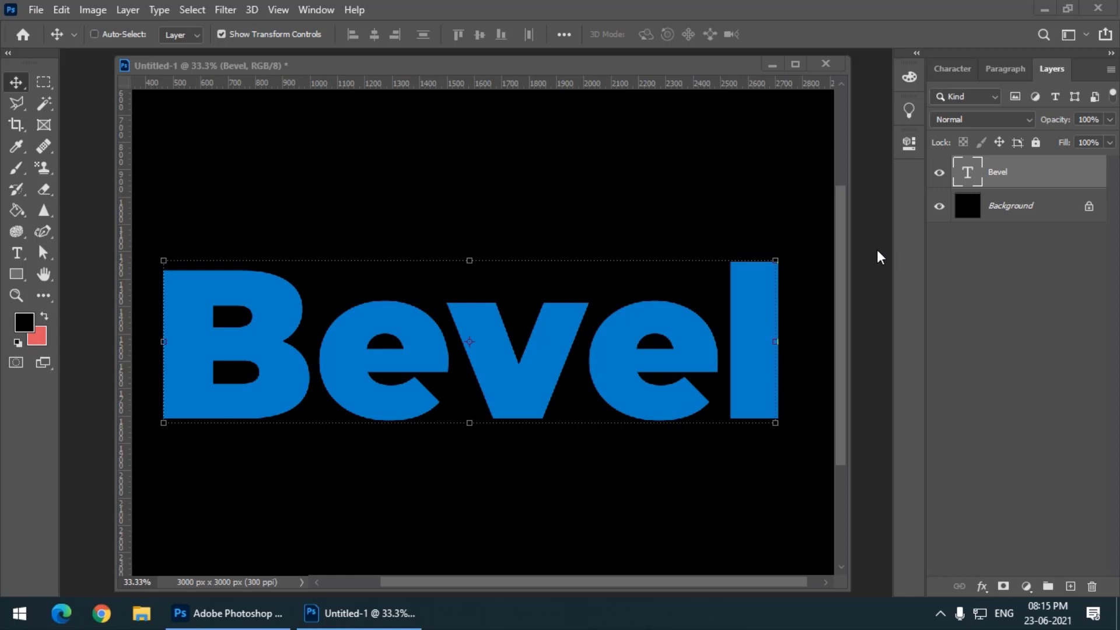
right_click(1066, 169)
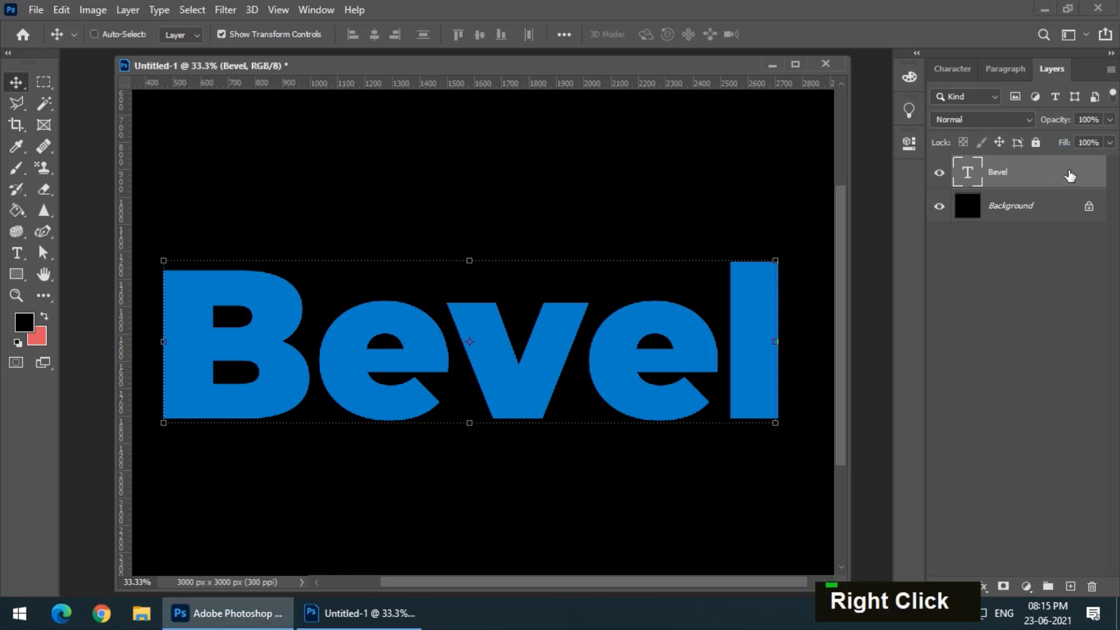
right_click(1068, 171)
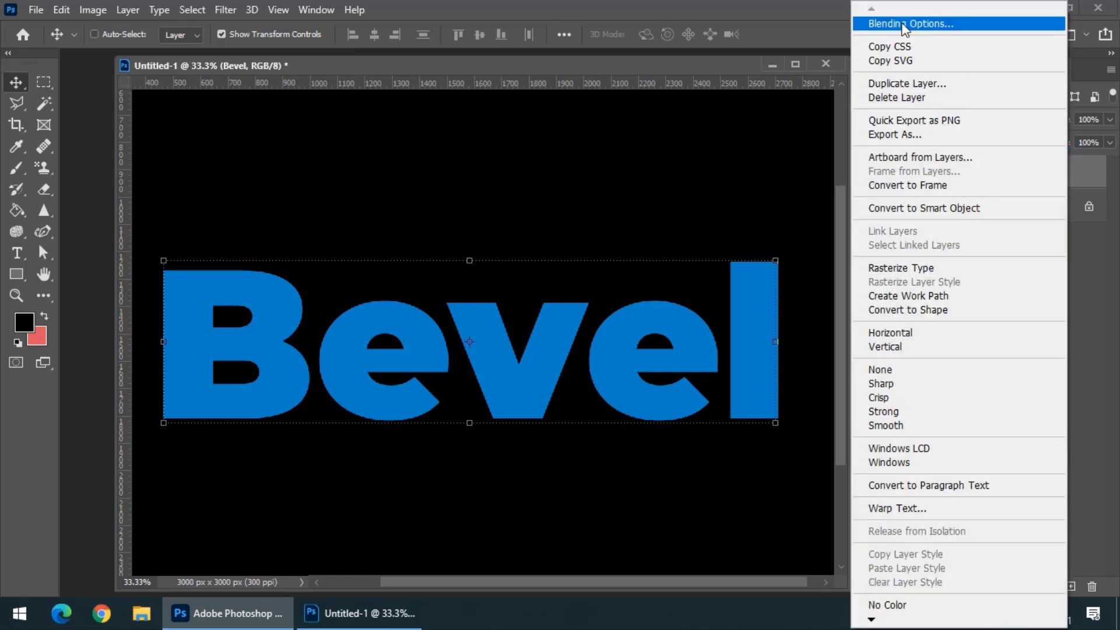
left_click(902, 25)
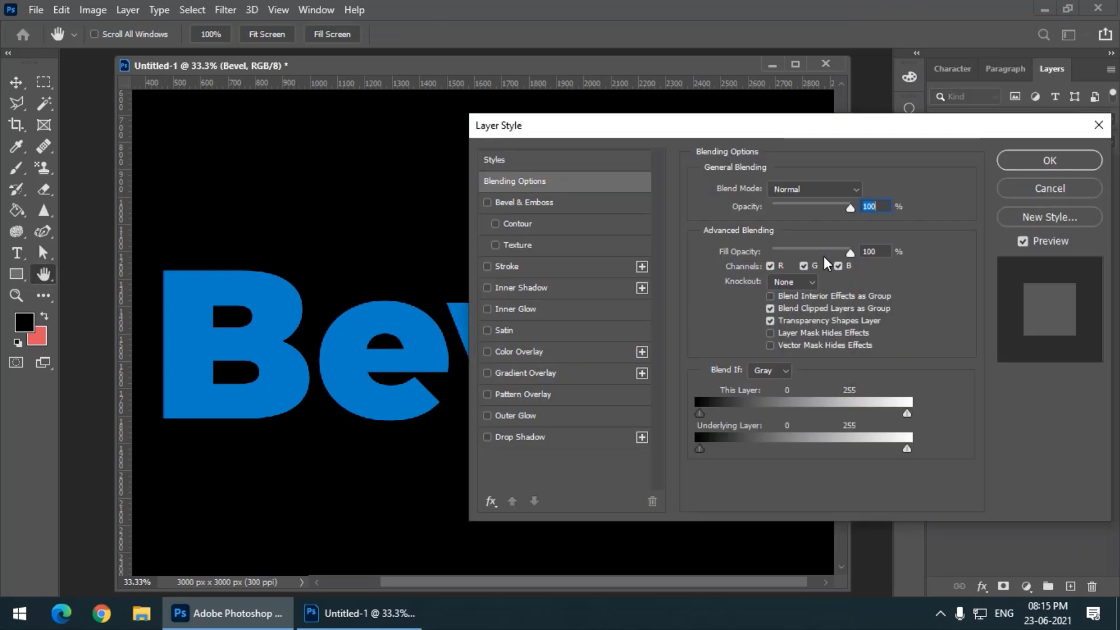
left_click_drag(740, 126, 536, 144)
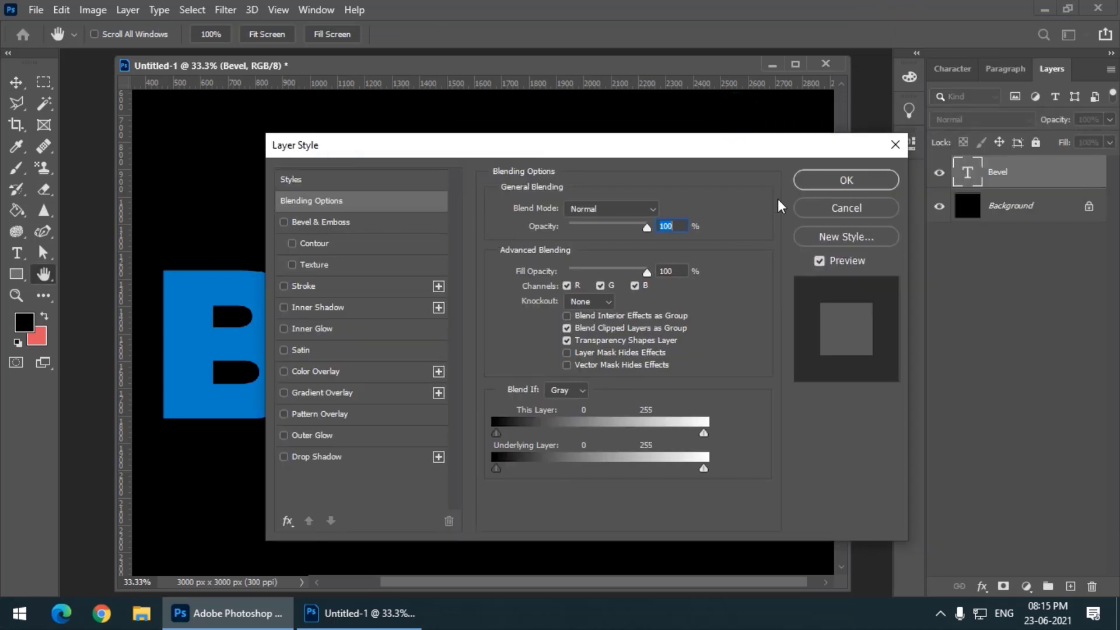
left_click(830, 209)
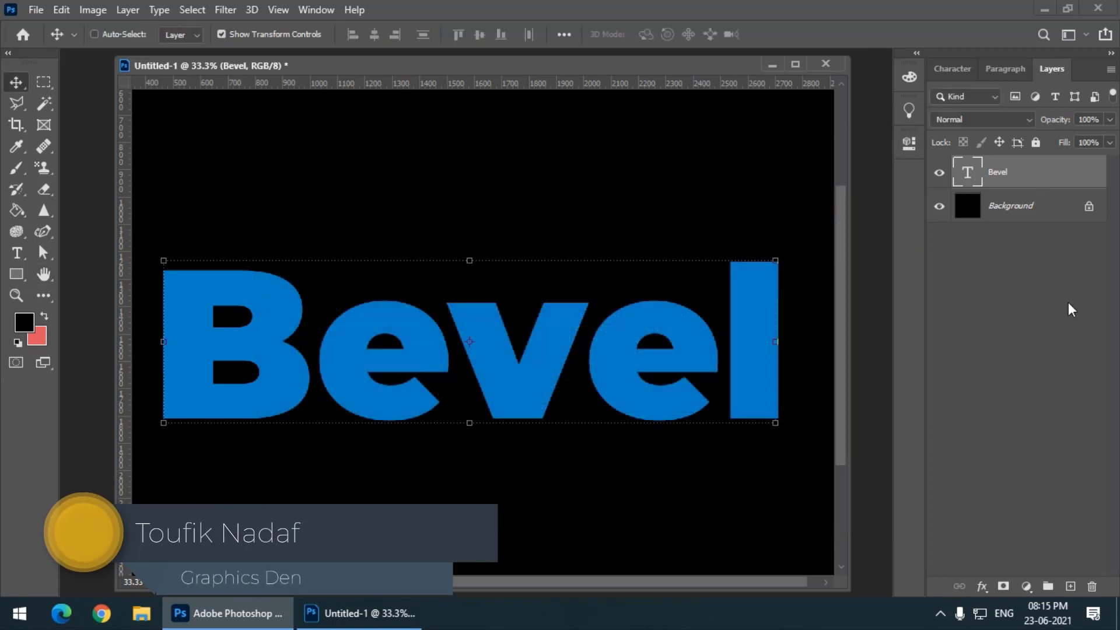
left_click(982, 588)
left_click(1016, 432)
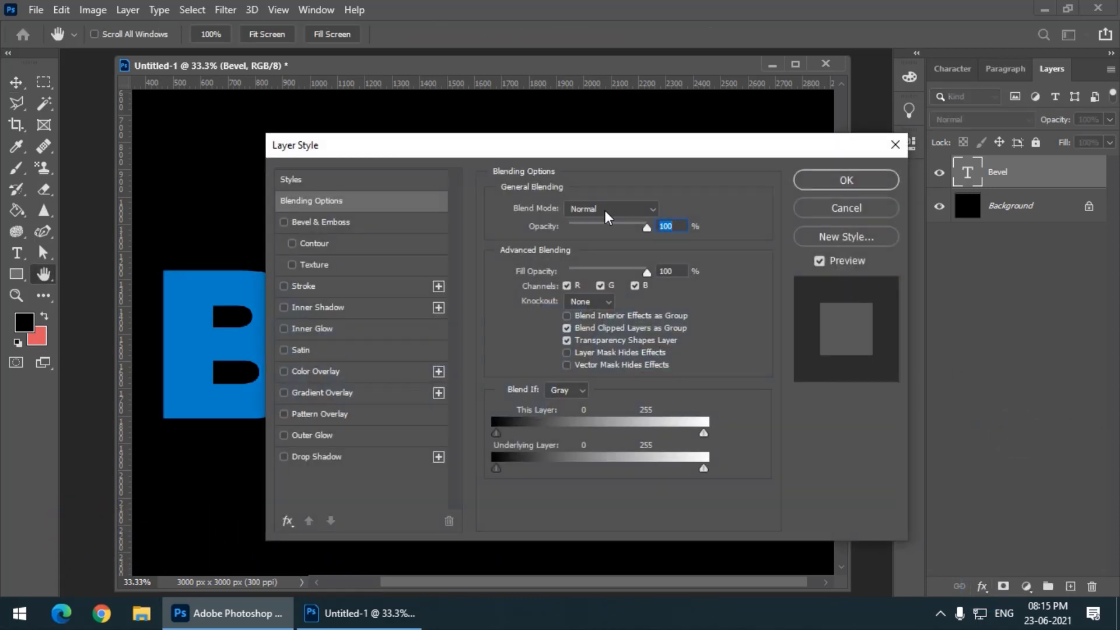
left_click(875, 208)
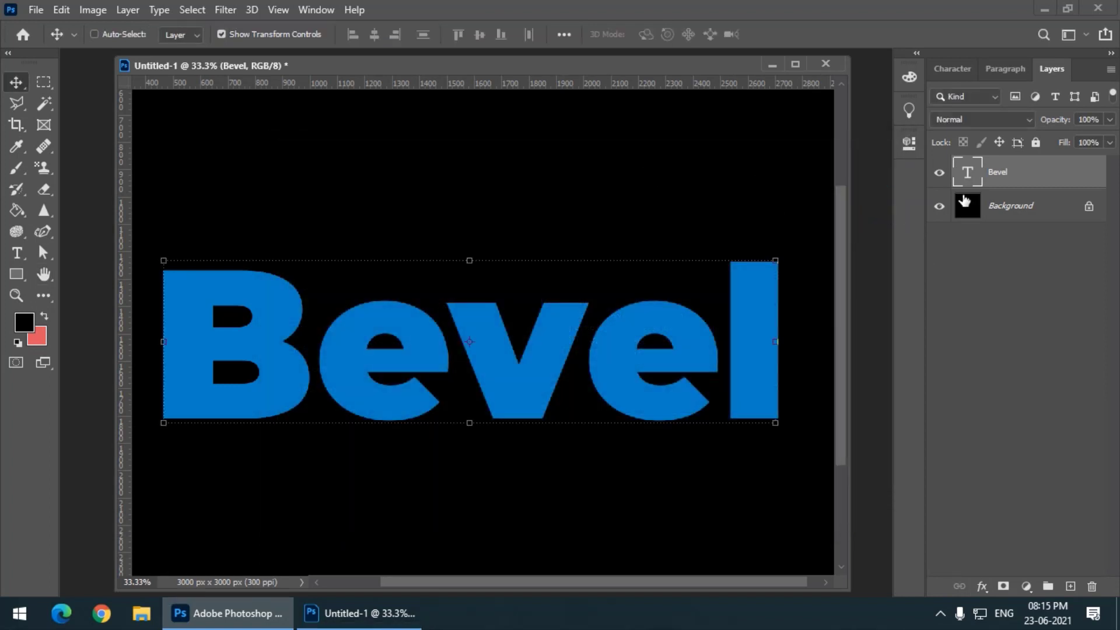
left_click(128, 10)
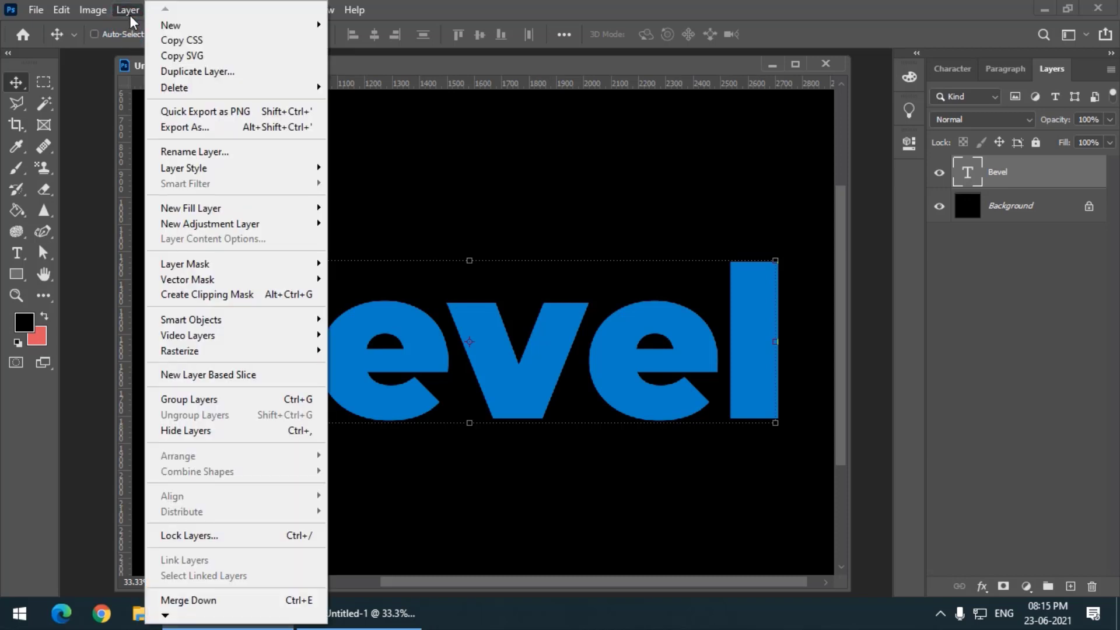
mouse_move(218, 173)
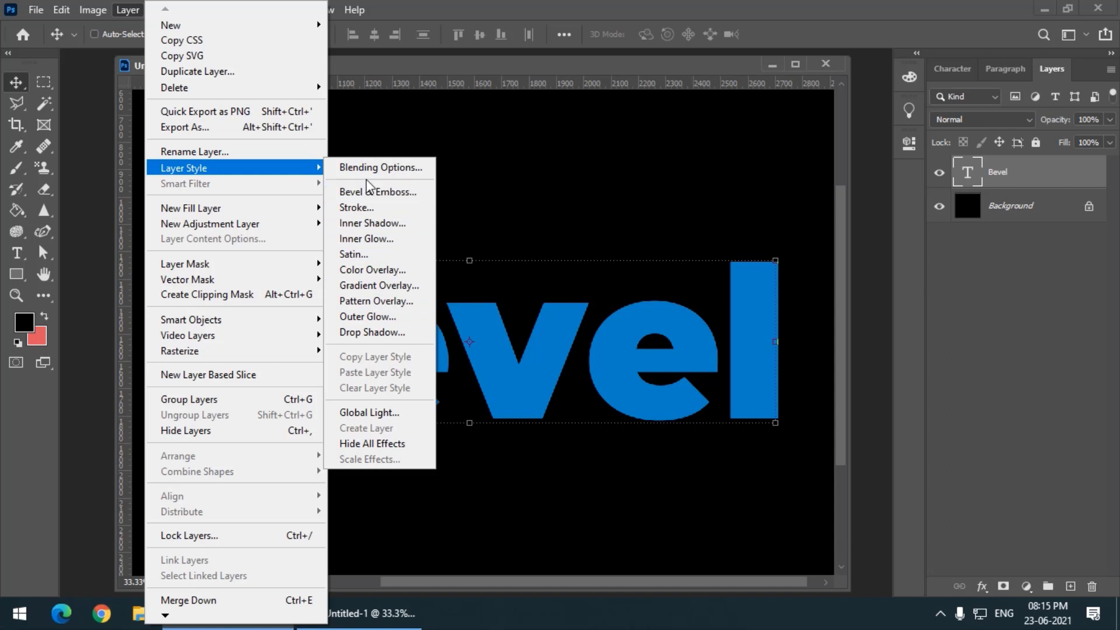
left_click(1072, 286)
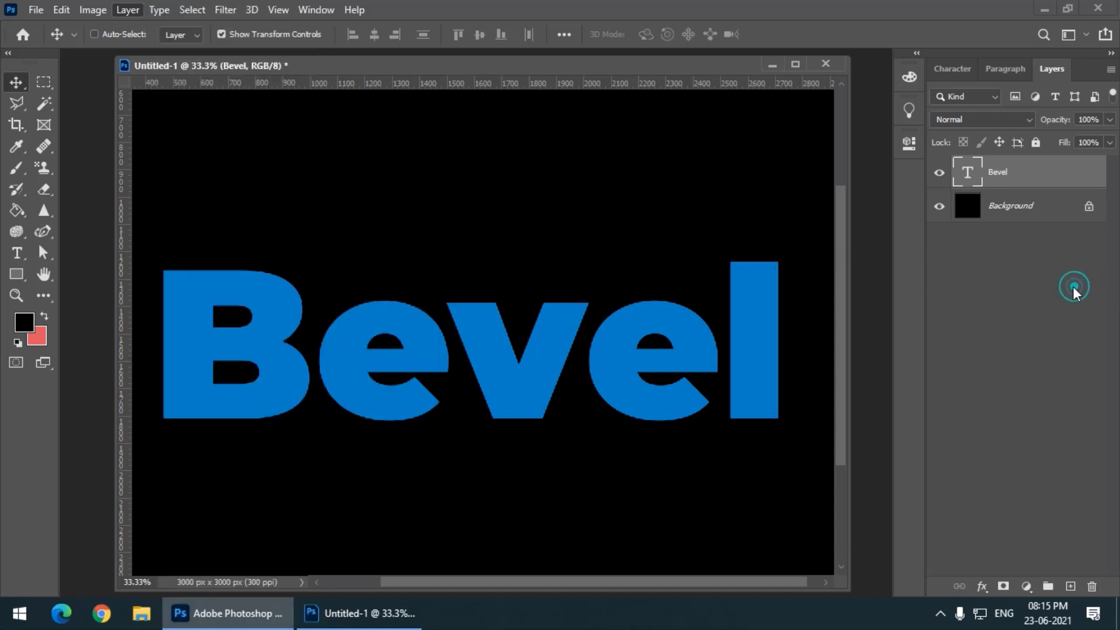
left_click(1048, 174)
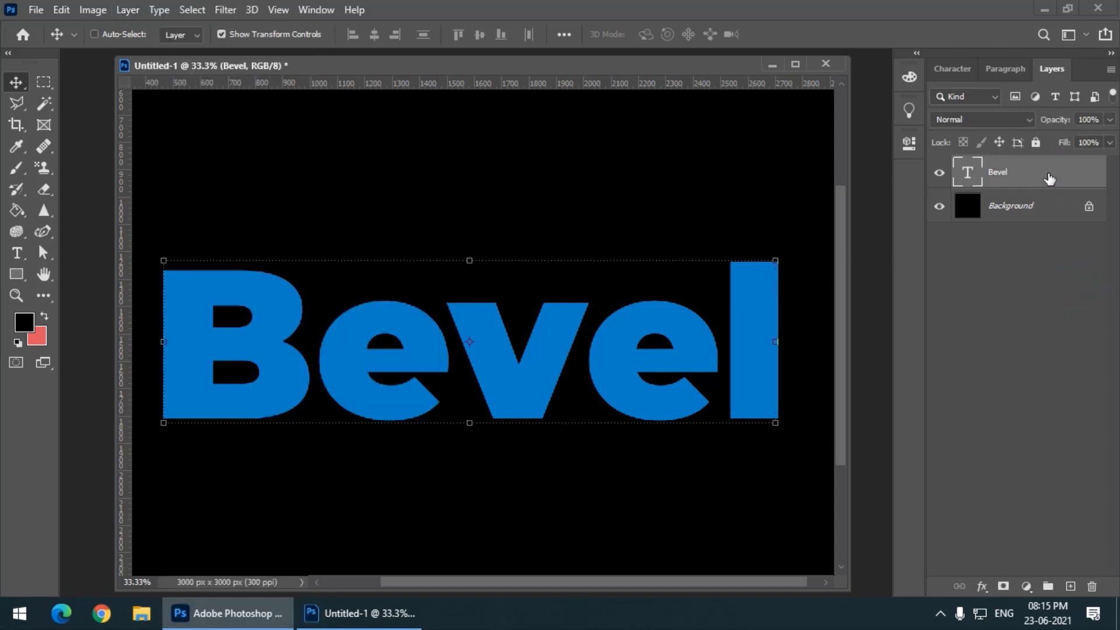
Step: Open the layer style settings for the Bevel text layer and enable the Bevel & Emboss effect
double_click(1003, 179)
left_click(1053, 180)
double_click(1056, 176)
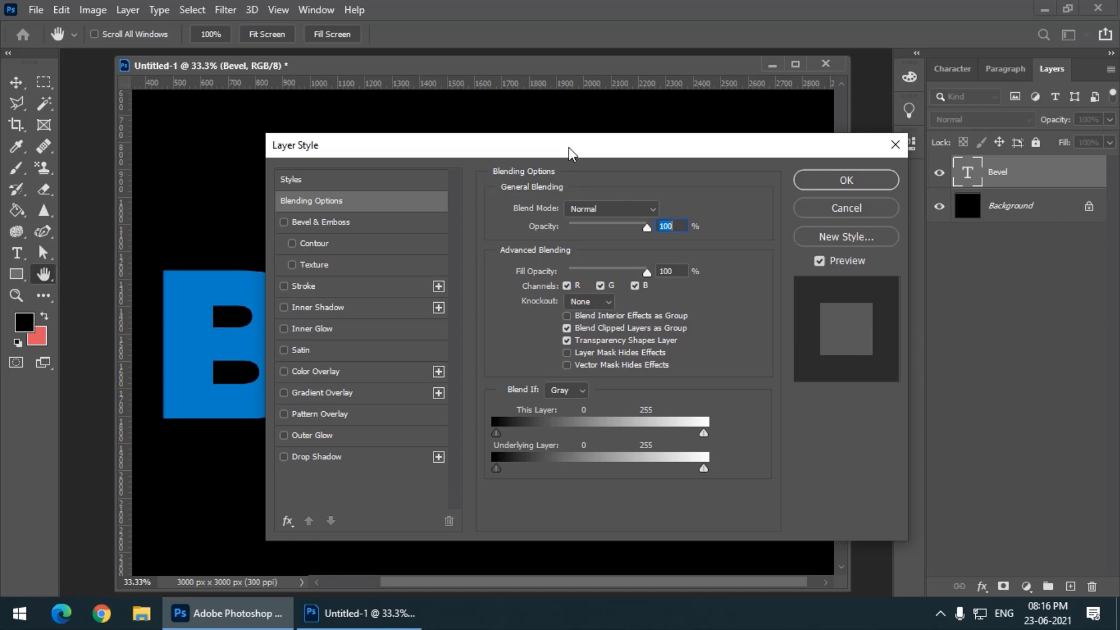
left_click_drag(569, 149, 586, 119)
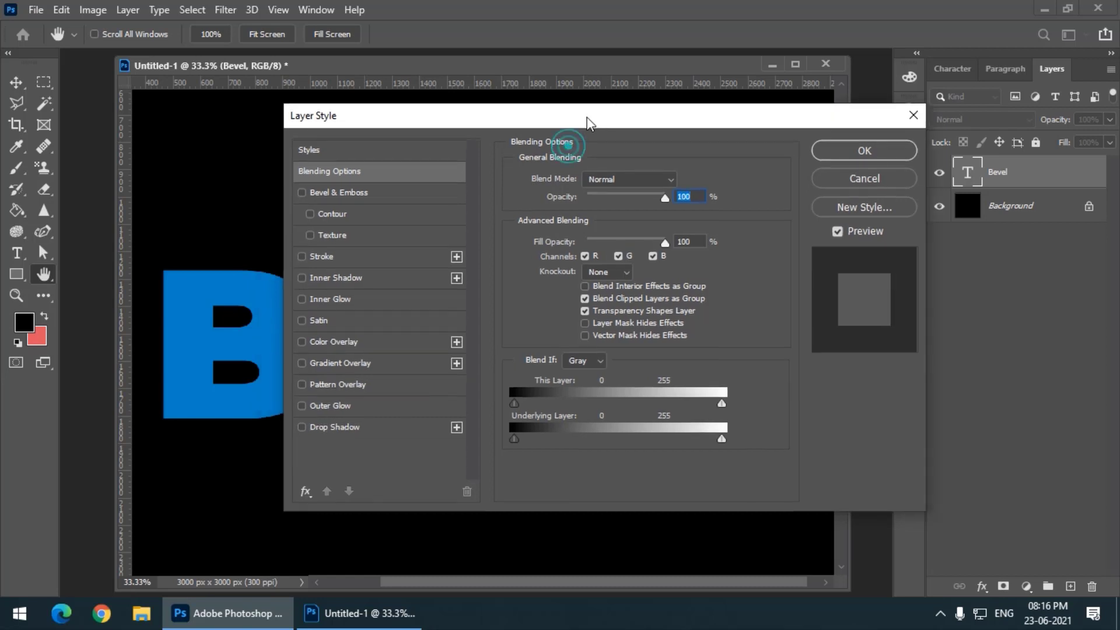
left_click_drag(472, 120, 590, 105)
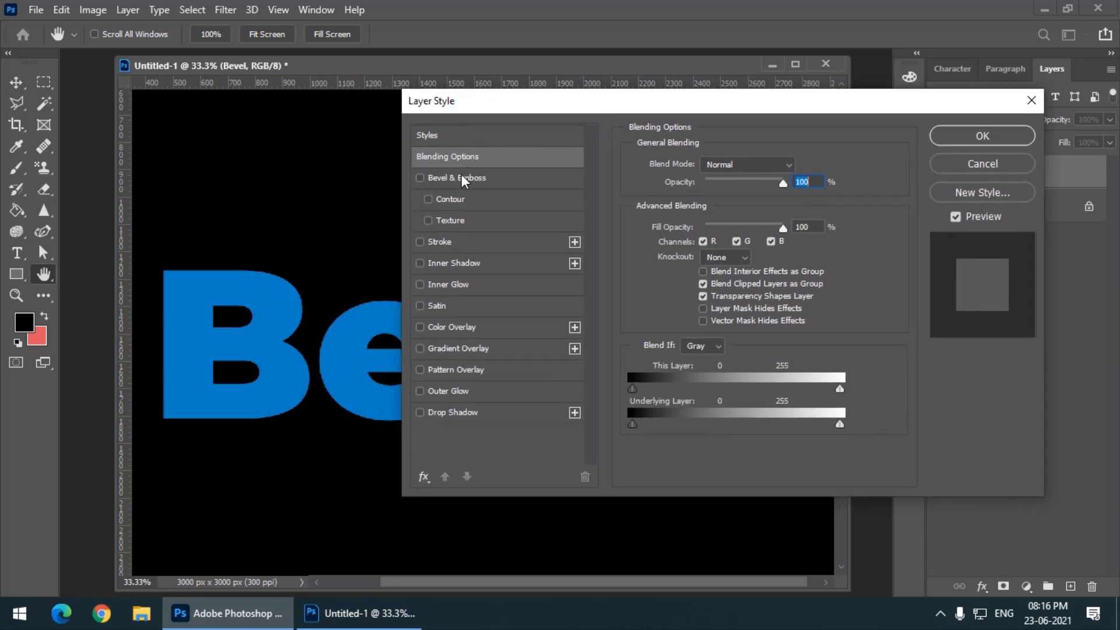
left_click_drag(471, 109, 478, 102)
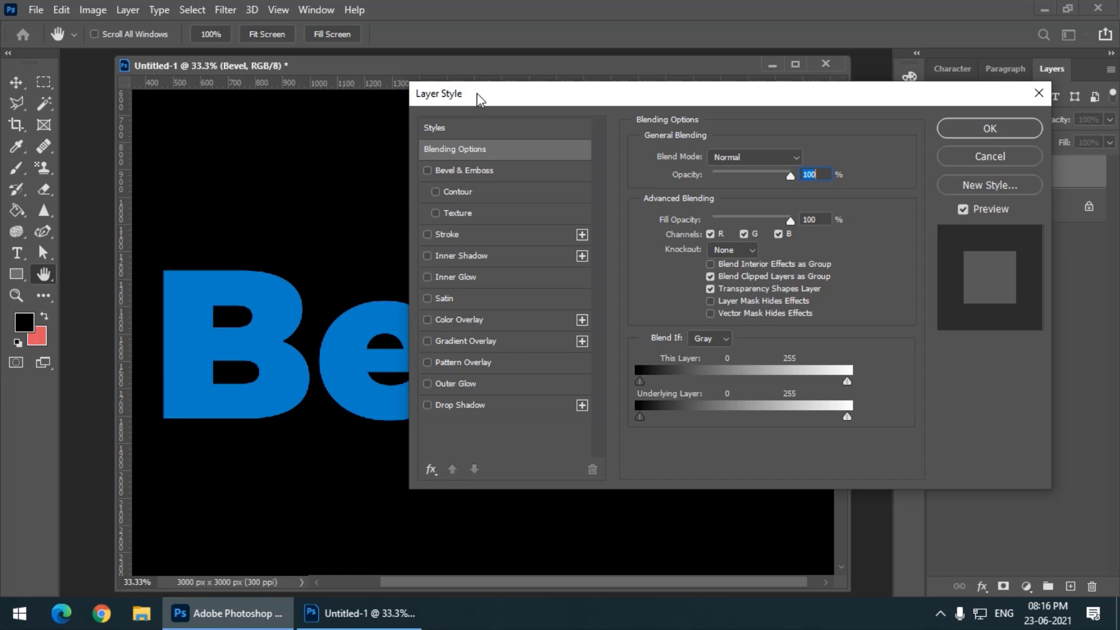
left_click_drag(477, 93, 533, 116)
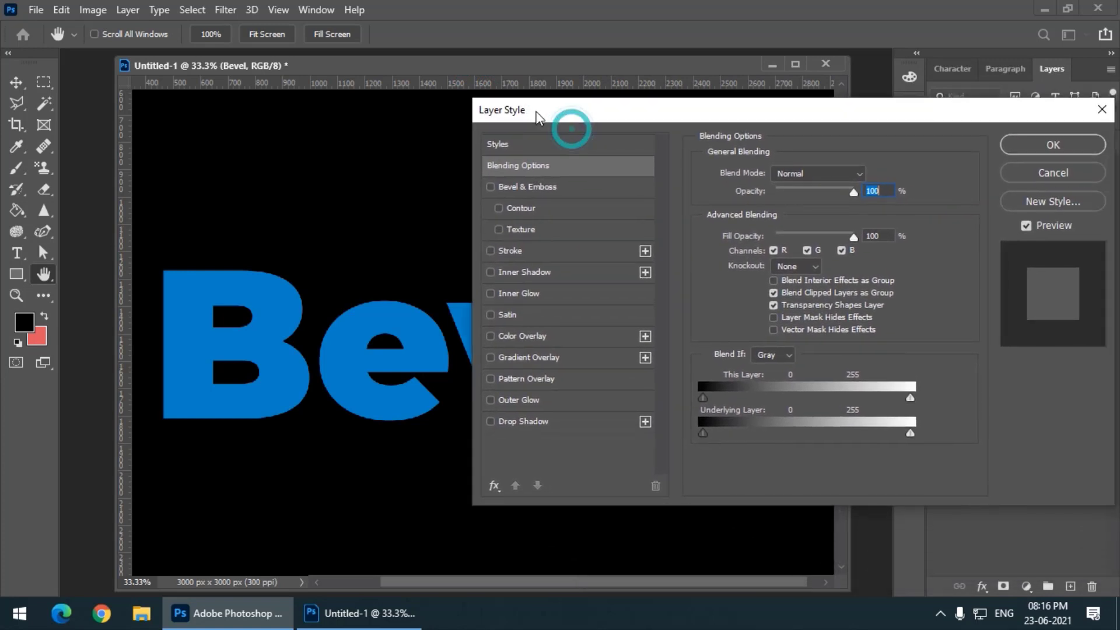
left_click(518, 186)
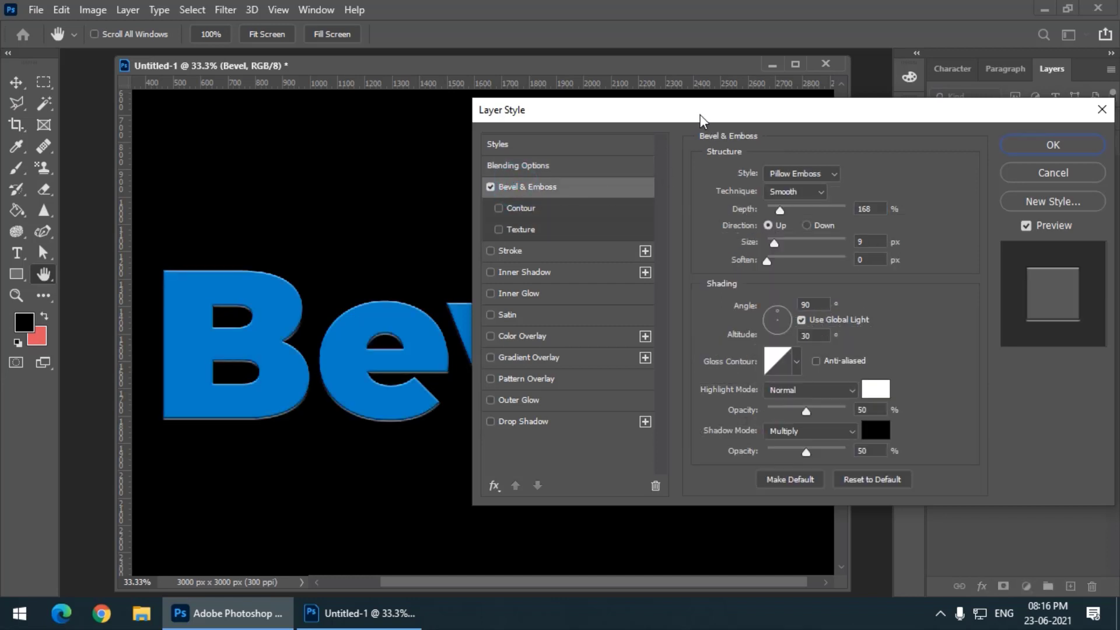
Step: Set the Bevel & Emboss style to Outer Bevel with the Smooth technique, keeping the lettering in view beside the dialog
left_click_drag(701, 119, 784, 111)
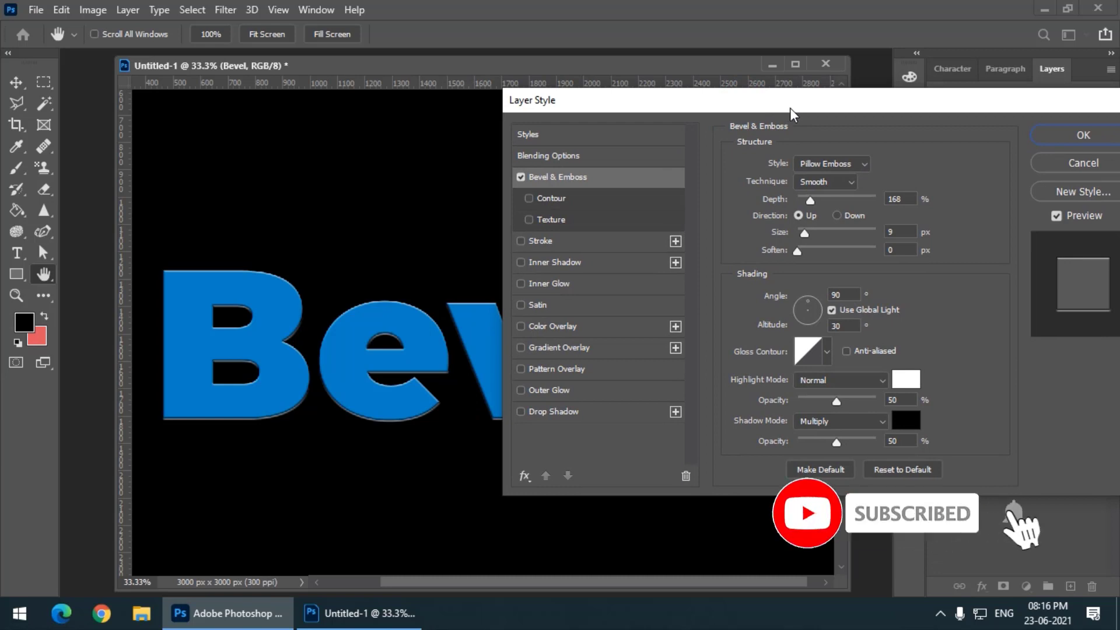
left_click_drag(792, 112, 755, 112)
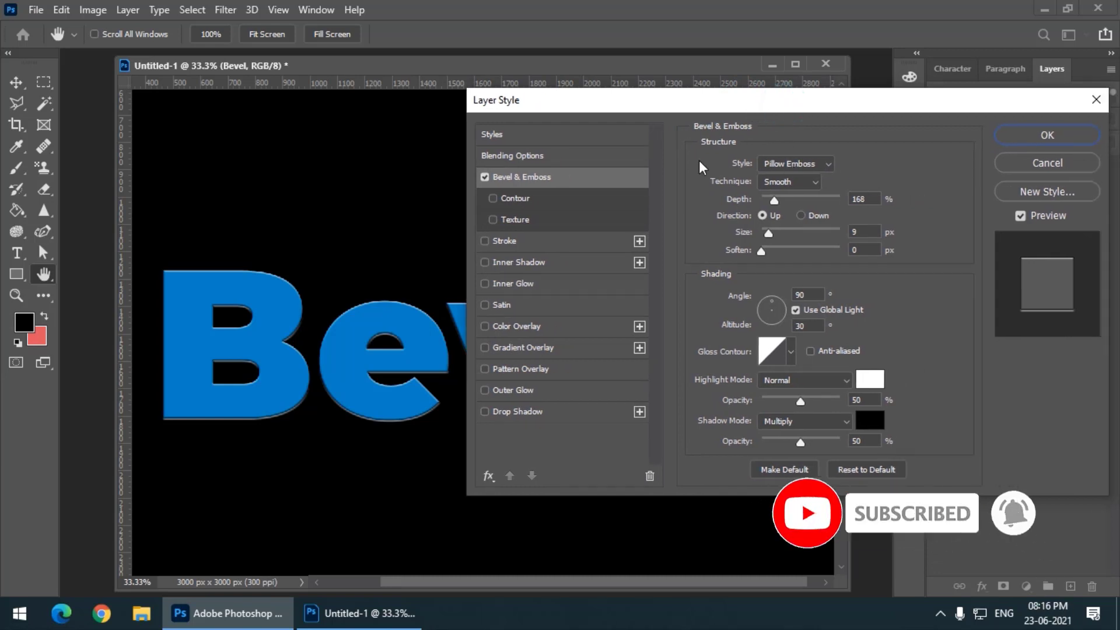
left_click(800, 164)
left_click(800, 178)
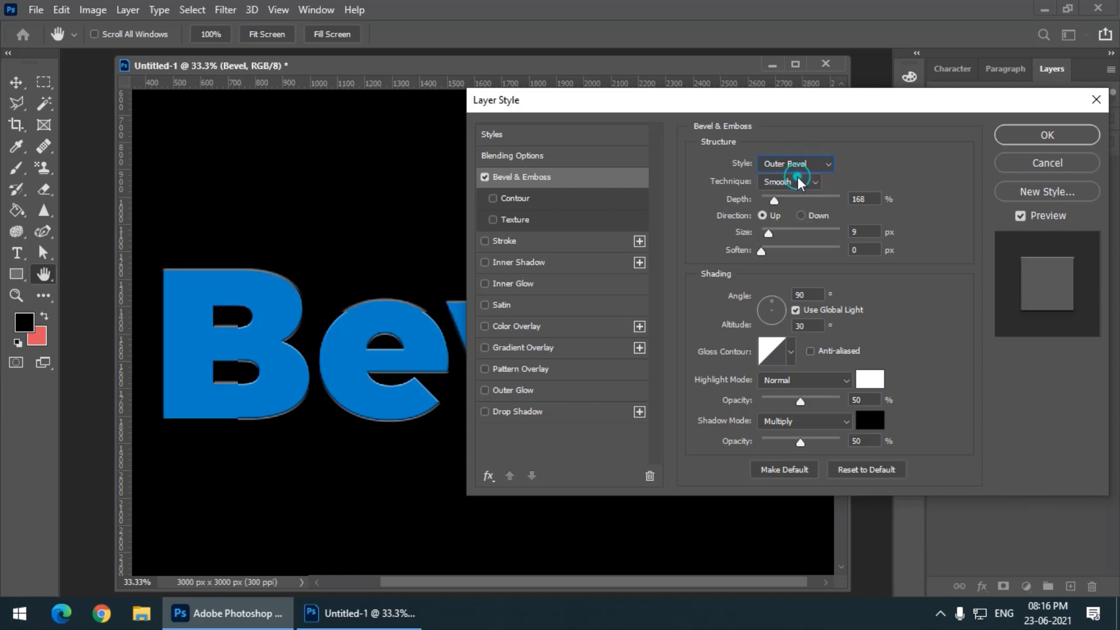
left_click_drag(647, 108, 602, 98)
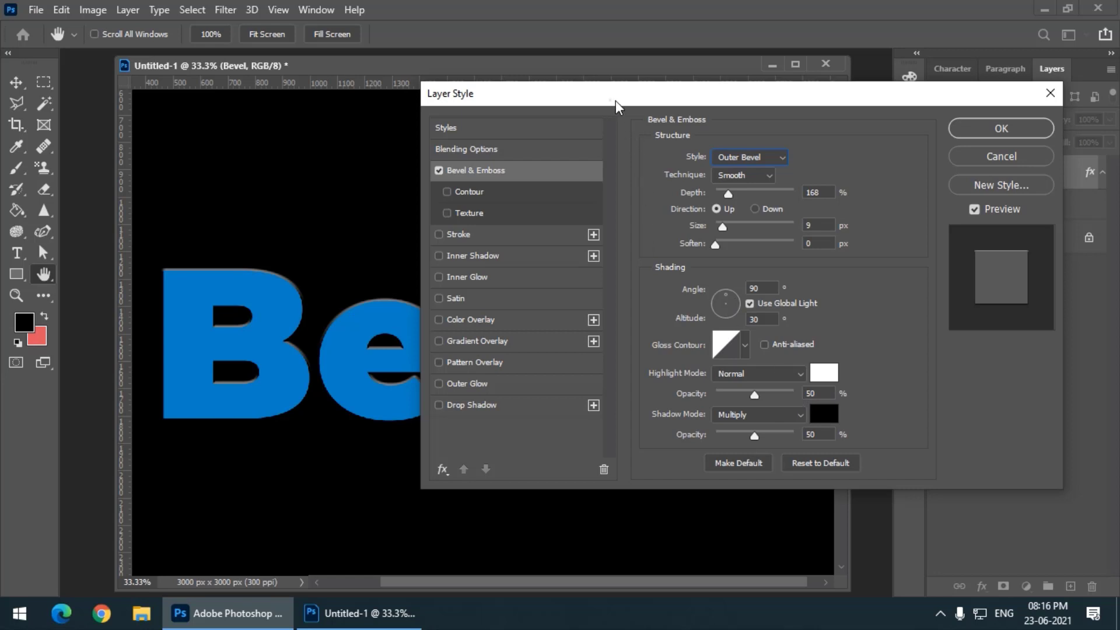
left_click_drag(612, 105, 743, 122)
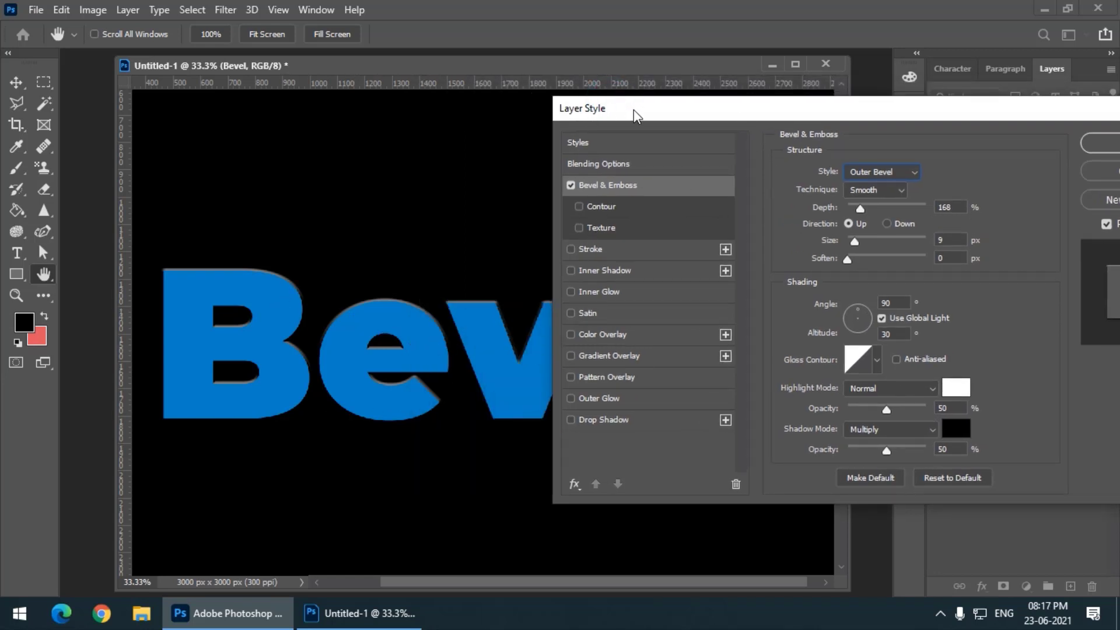
left_click_drag(629, 110, 442, 95)
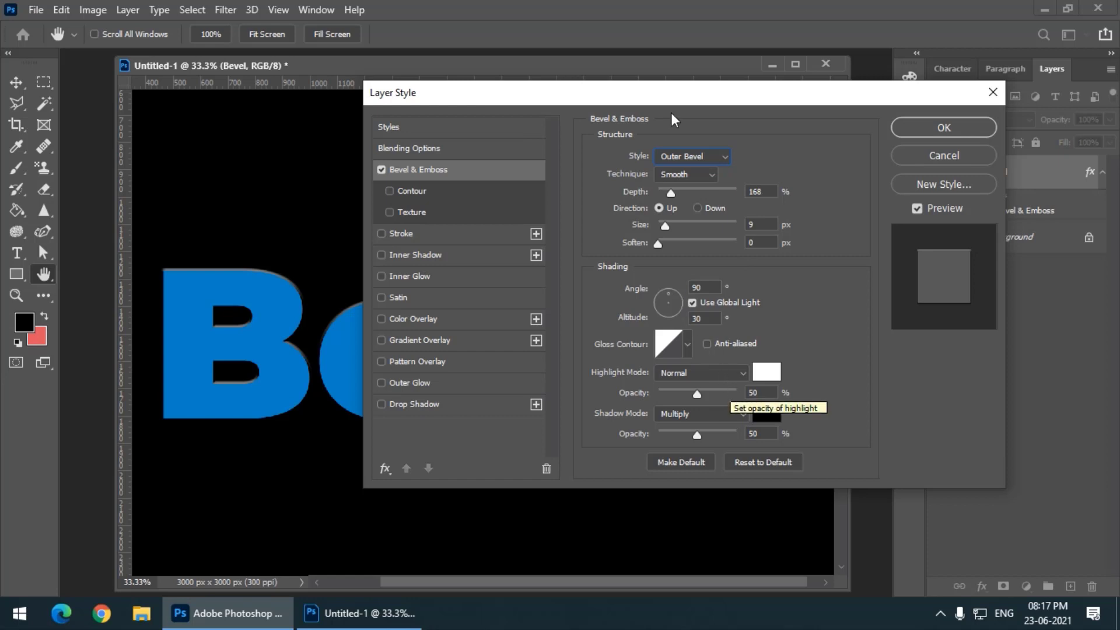
left_click_drag(623, 98, 732, 112)
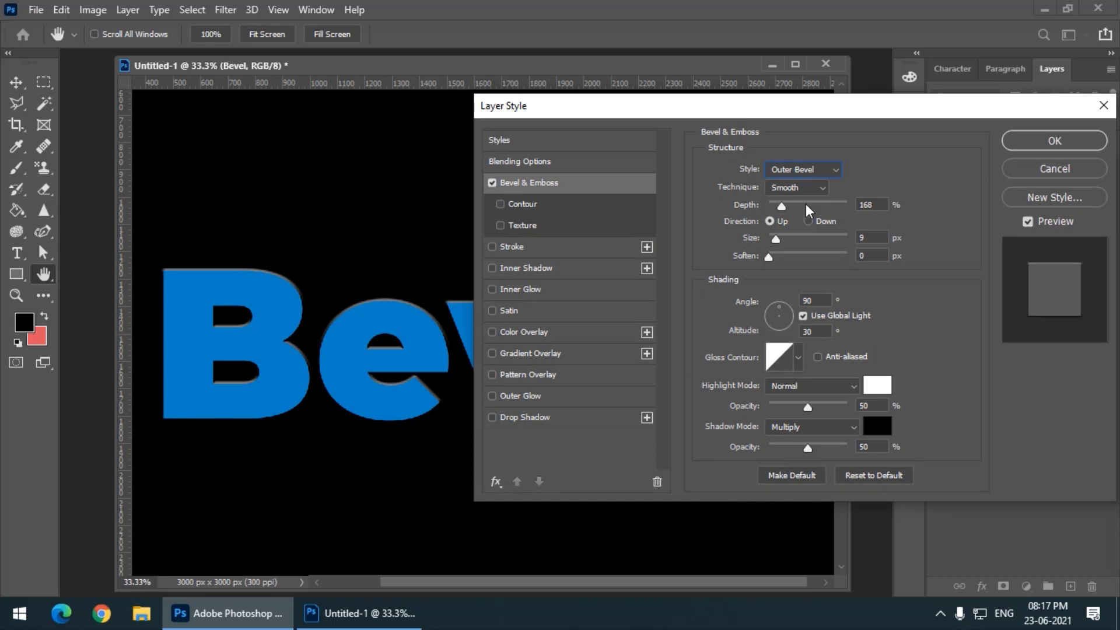
left_click_drag(787, 106, 750, 145)
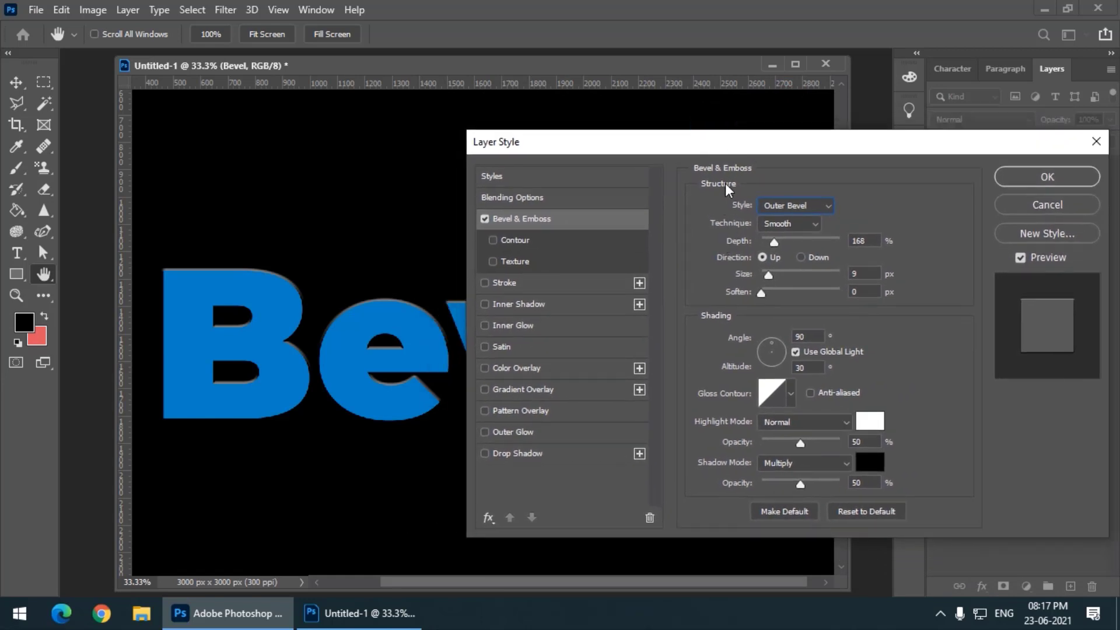
left_click(801, 209)
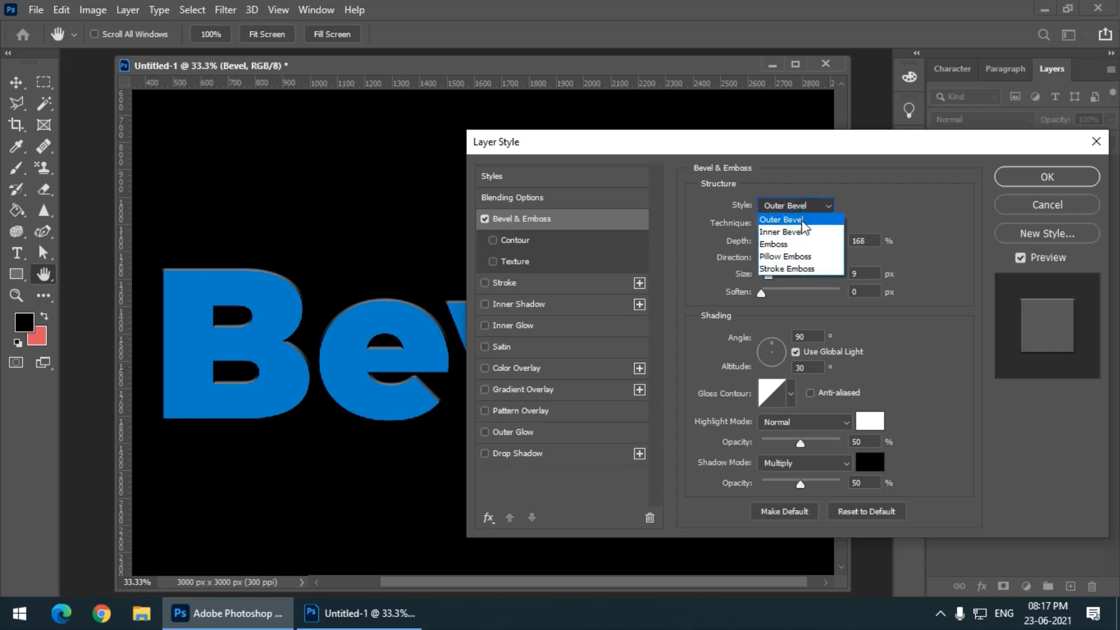
left_click(801, 221)
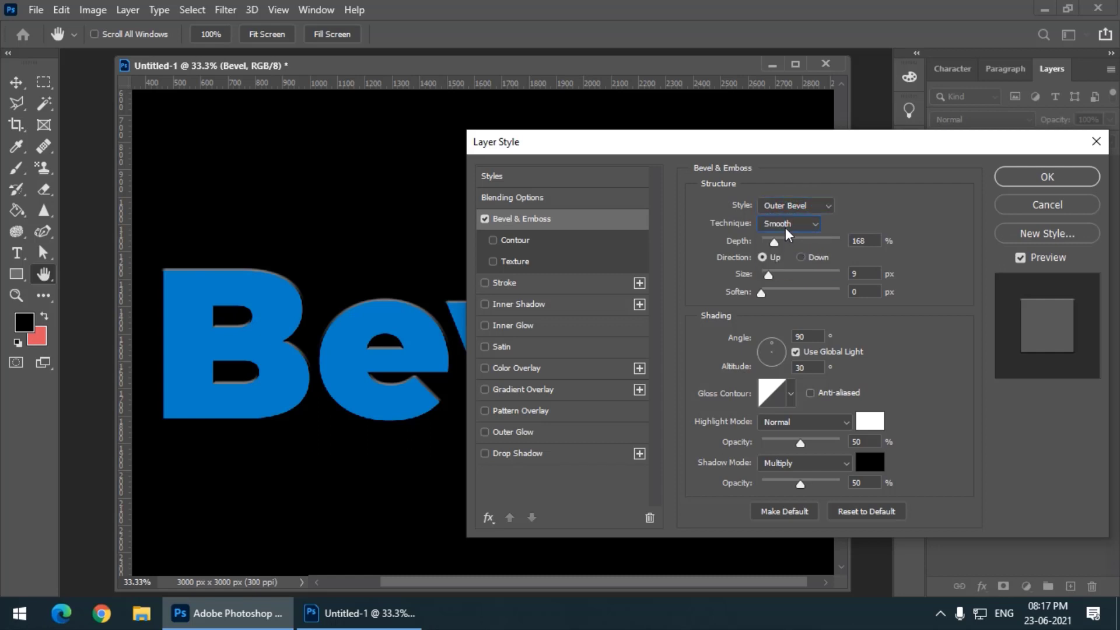
left_click(785, 227)
left_click(797, 224)
mouse_move(611, 142)
left_mouse_down()
mouse_move(723, 138)
mouse_move(624, 139)
left_mouse_up()
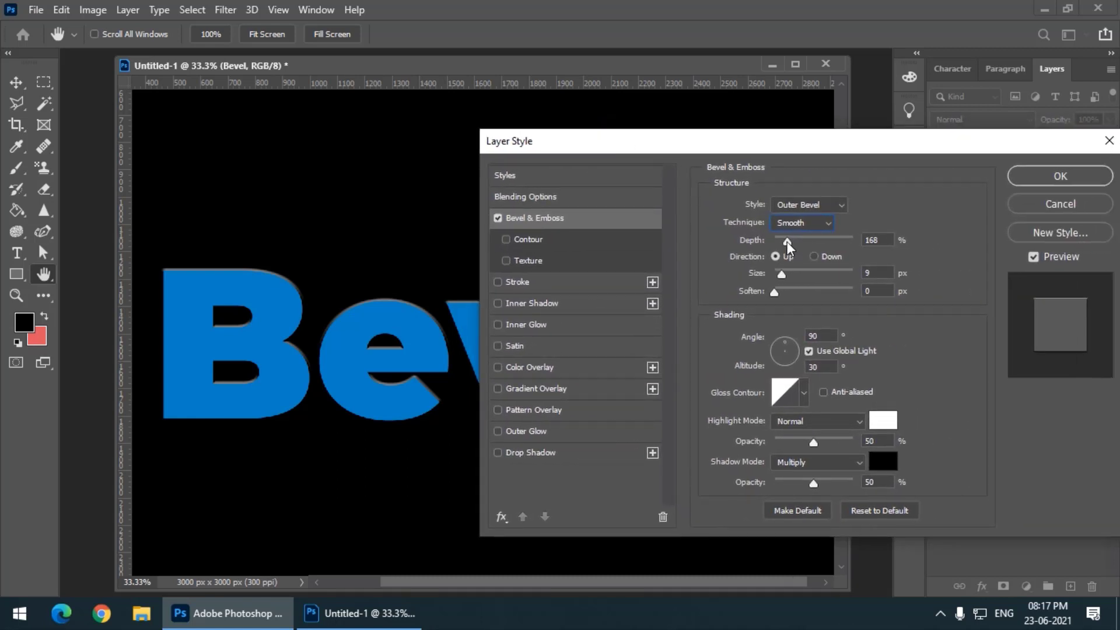
Step: Increase the bevel's depth to 292% and its size to 35 px
mouse_move(786, 241)
left_mouse_down()
mouse_move(812, 240)
mouse_move(774, 241)
mouse_move(799, 242)
left_mouse_up()
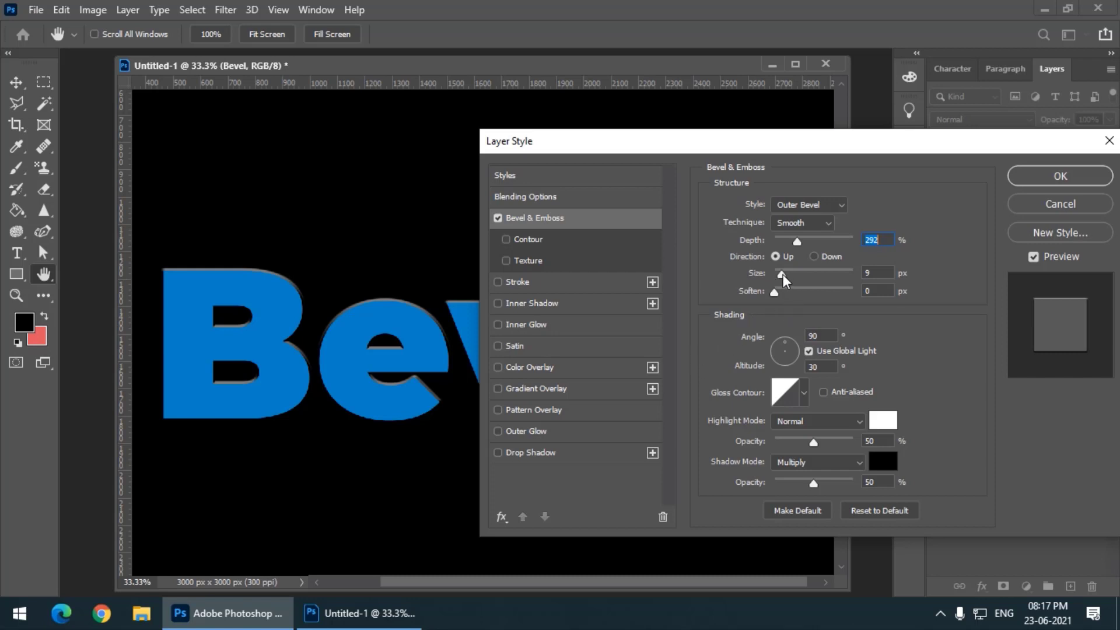
mouse_move(782, 274)
left_mouse_down()
mouse_move(831, 274)
mouse_move(789, 275)
left_mouse_up()
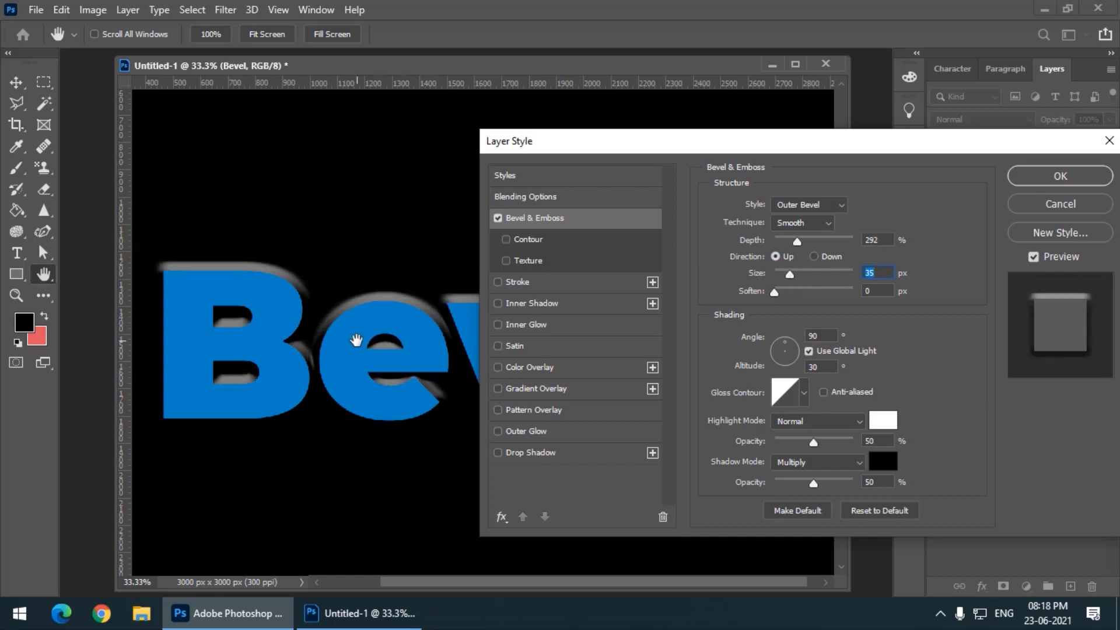
Step: Try the Down direction for the bevel, switch back to Up, and reduce the bevel size to 29 px
left_click(816, 256)
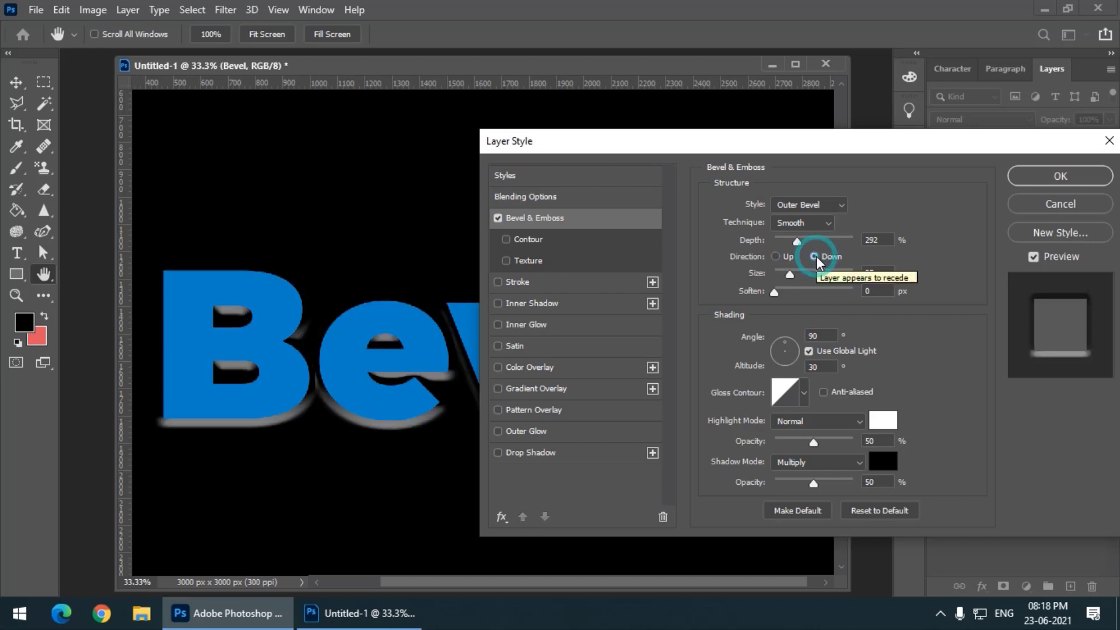
left_click(785, 255)
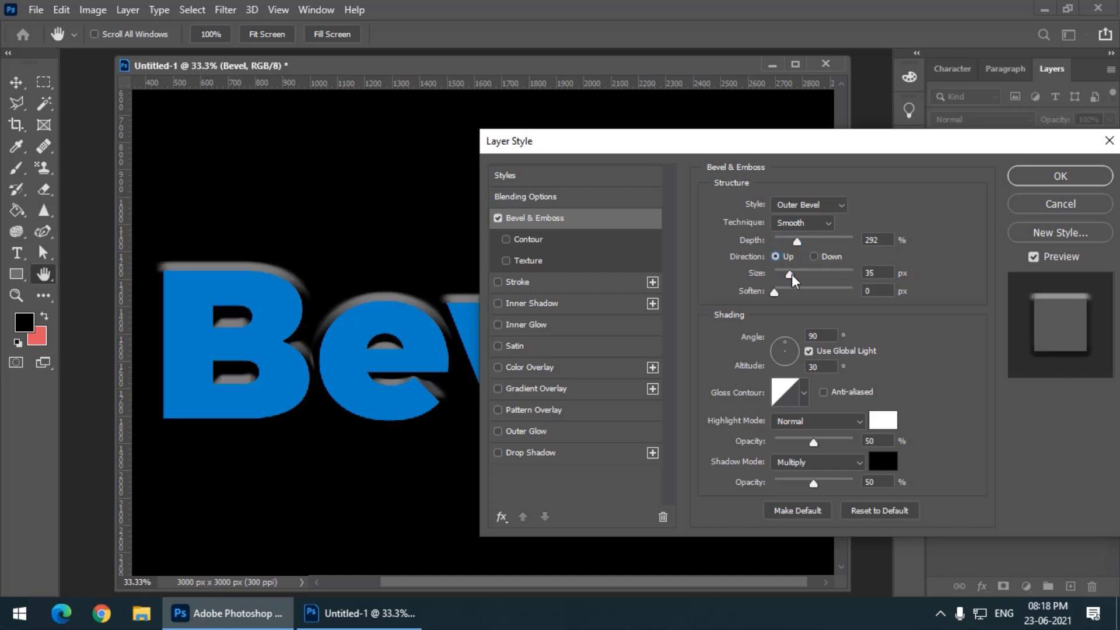
mouse_move(786, 274)
left_mouse_down()
mouse_move(803, 274)
mouse_move(788, 274)
left_mouse_up()
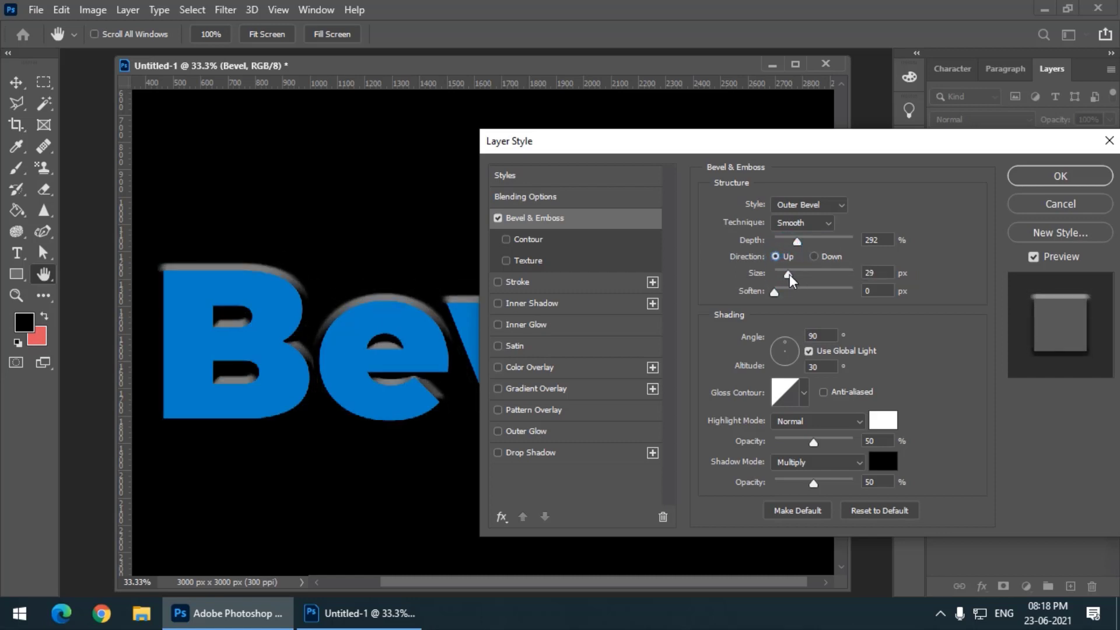
Step: Reposition the Layer Style dialog beside the lettering and increase the bevel size to 65 px
left_click_drag(580, 147, 530, 148)
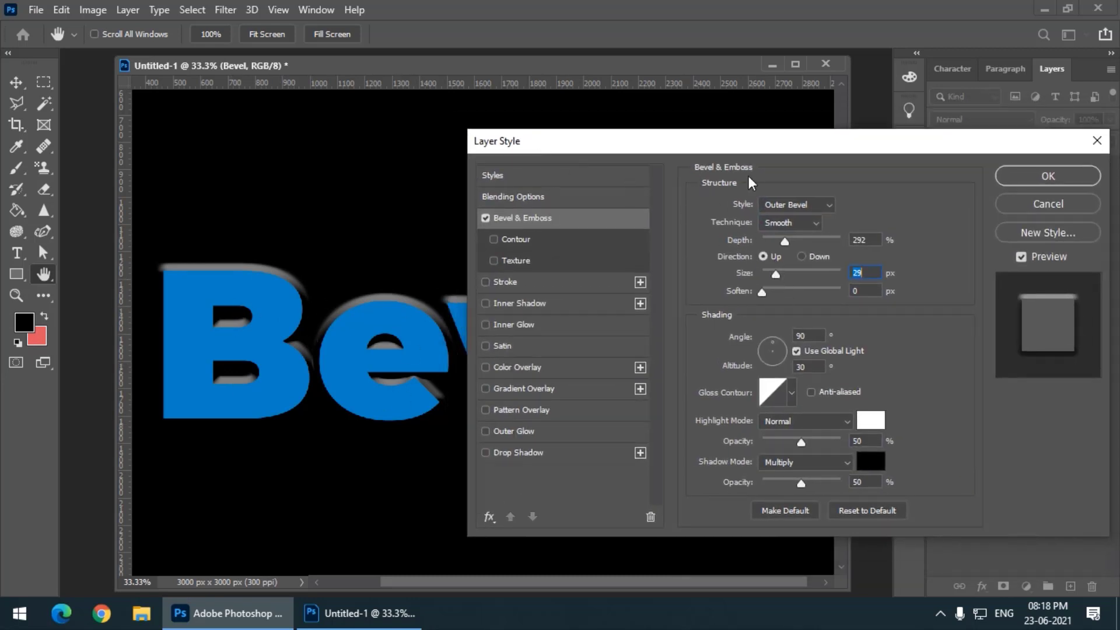
left_click_drag(739, 145, 762, 146)
left_click_drag(801, 272, 810, 272)
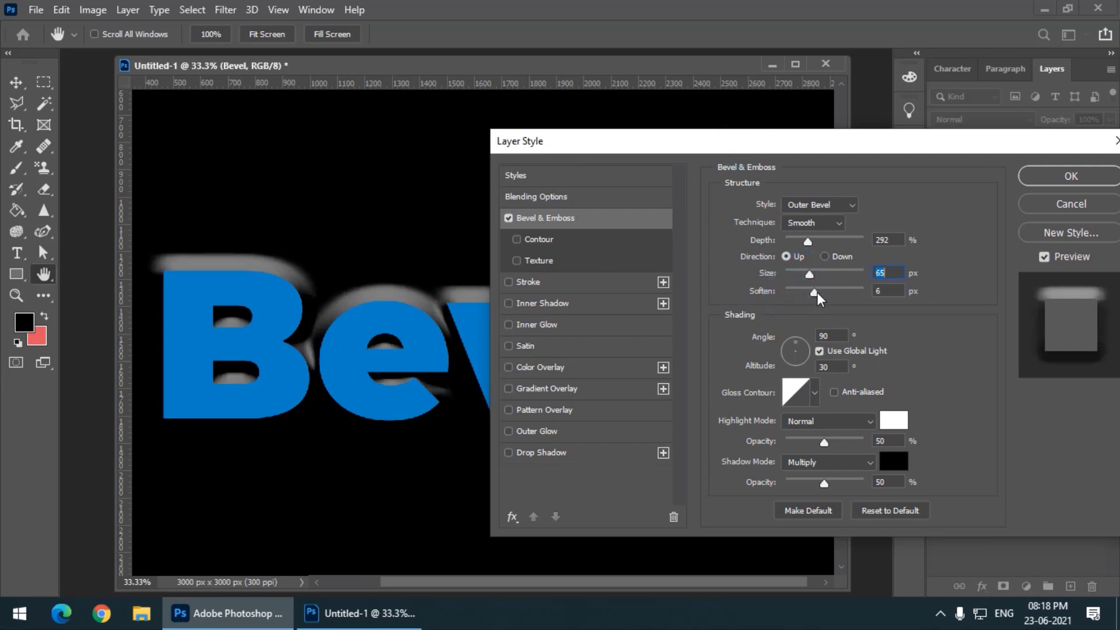
Step: Reduce the outer bevel's size to 38 px and its soften value to 1 px, keeping the lettering in view
mouse_move(815, 291)
left_mouse_down()
mouse_move(883, 289)
mouse_move(739, 292)
mouse_move(892, 302)
mouse_move(786, 300)
mouse_move(816, 299)
mouse_move(792, 296)
mouse_move(830, 271)
mouse_move(802, 276)
left_mouse_up()
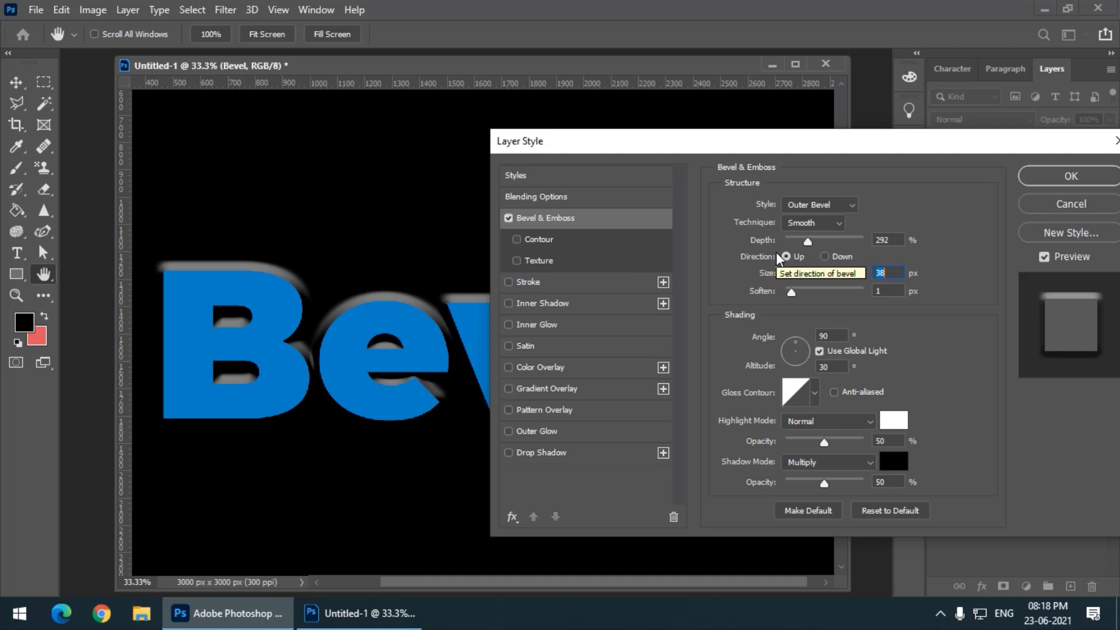
left_click_drag(734, 144, 722, 146)
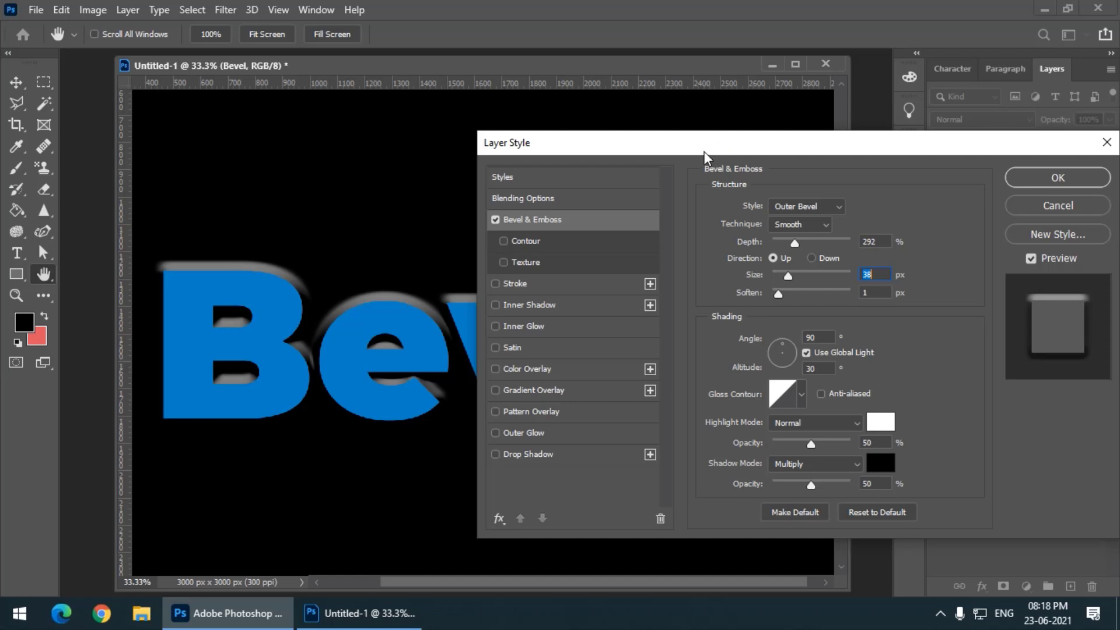
left_click_drag(706, 153, 715, 153)
Step: Change the bevel style to Inner Bevel and increase its depth to 501%
left_click(819, 208)
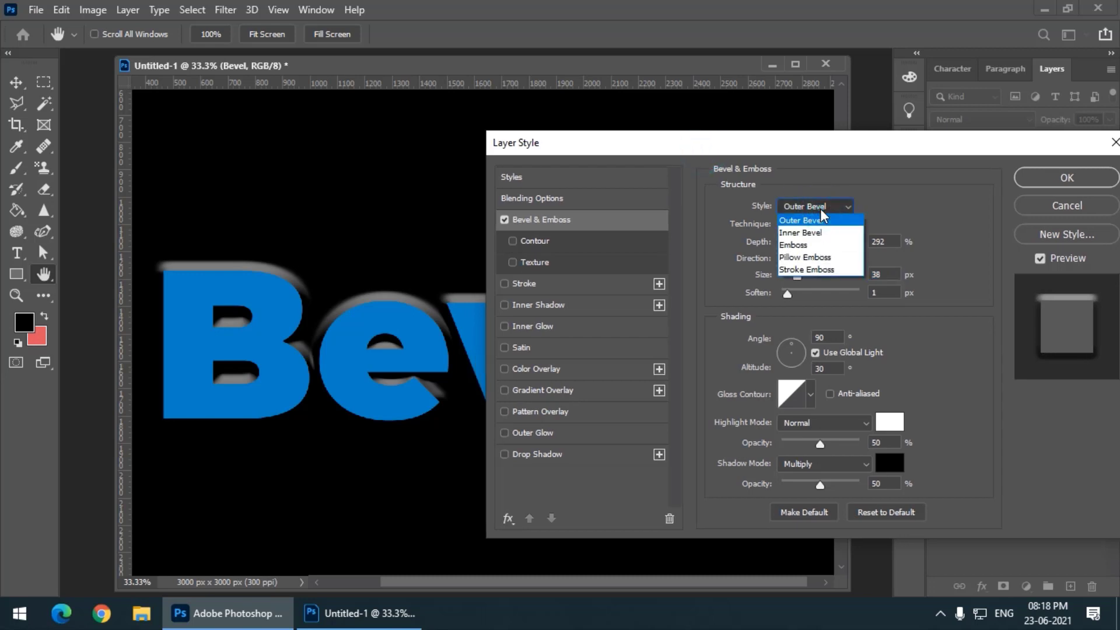
left_click(817, 232)
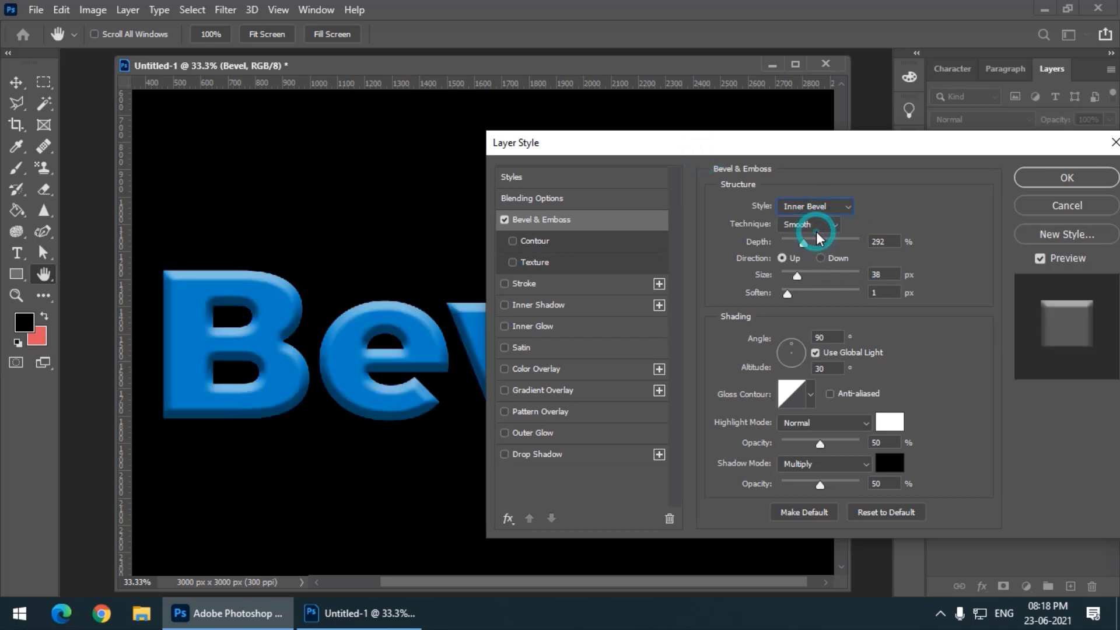
mouse_move(654, 142)
left_mouse_down()
mouse_move(715, 144)
mouse_move(672, 136)
left_mouse_up()
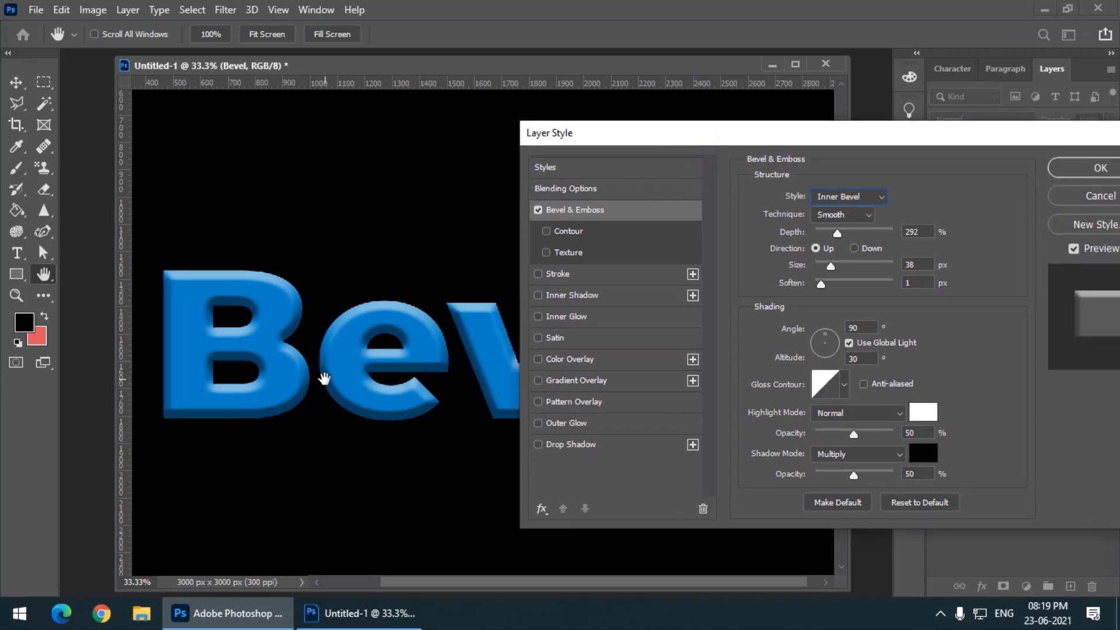
mouse_move(835, 231)
left_mouse_down()
mouse_move(866, 232)
mouse_move(829, 232)
mouse_move(853, 232)
left_mouse_up()
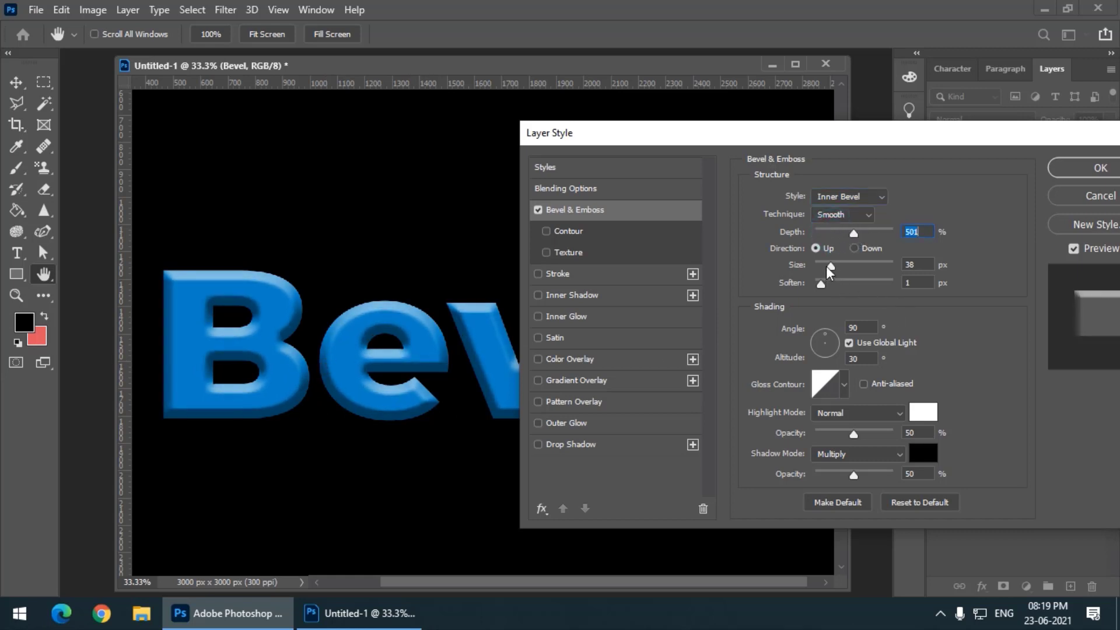
Step: Try different size and soften amounts for the inner bevel, settling on 40 px size and 3 px soften
mouse_move(831, 265)
left_mouse_down()
mouse_move(848, 265)
mouse_move(830, 268)
left_mouse_up()
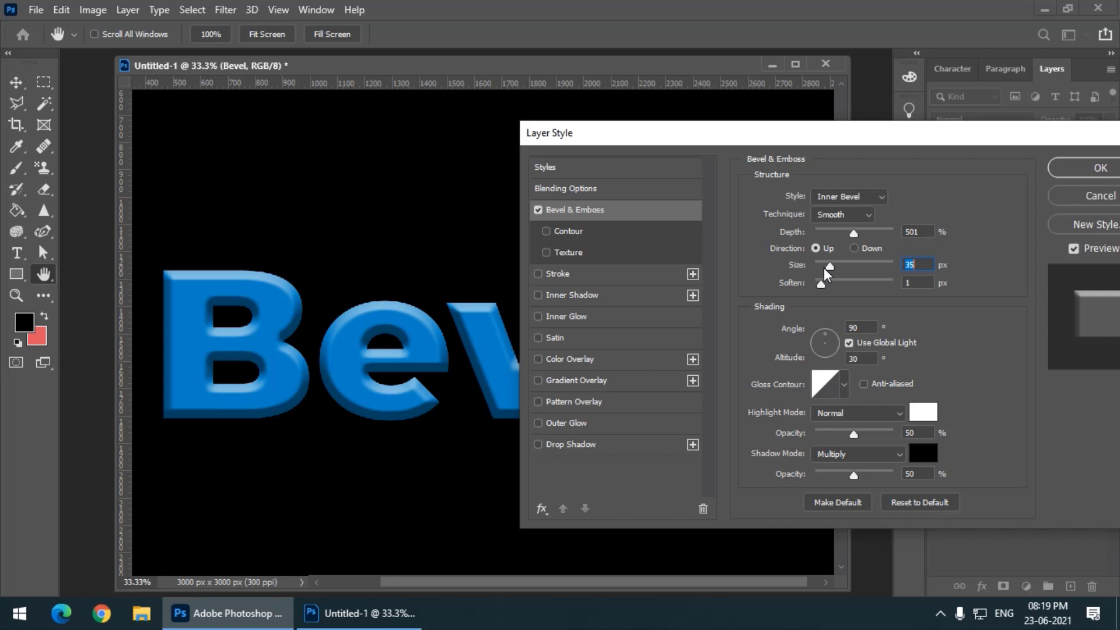
left_click_drag(824, 268, 868, 283)
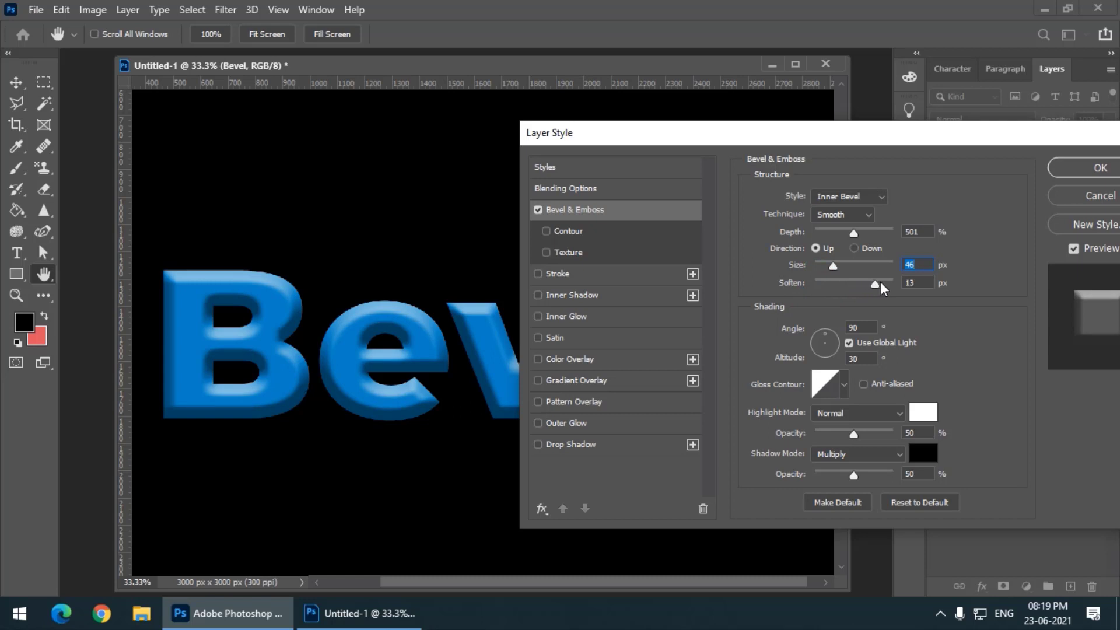
left_click_drag(895, 282, 800, 285)
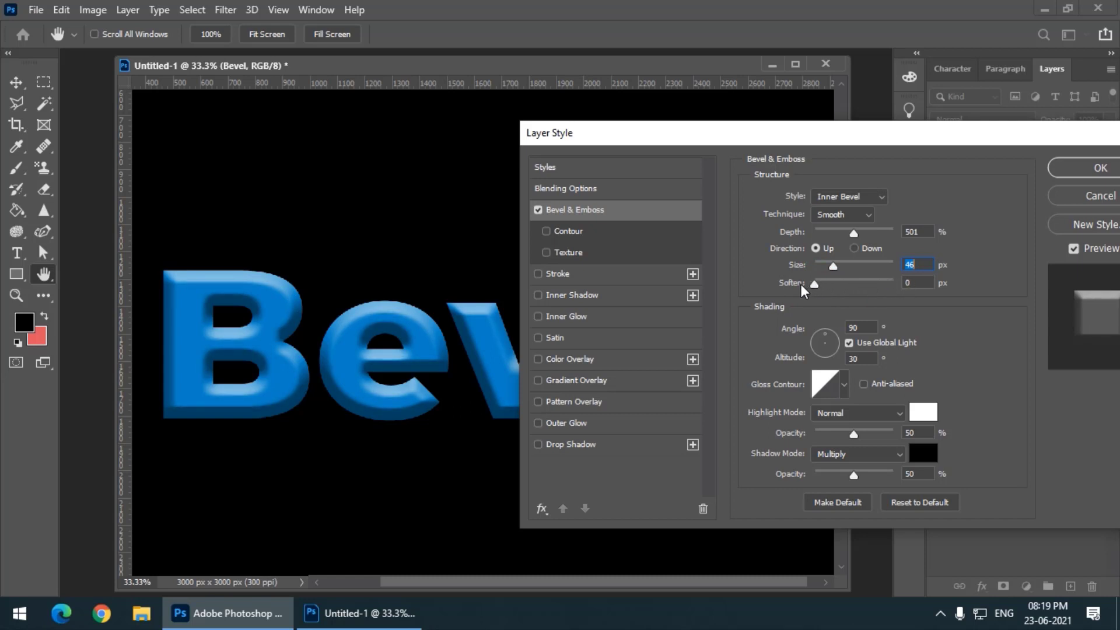
left_click(832, 286)
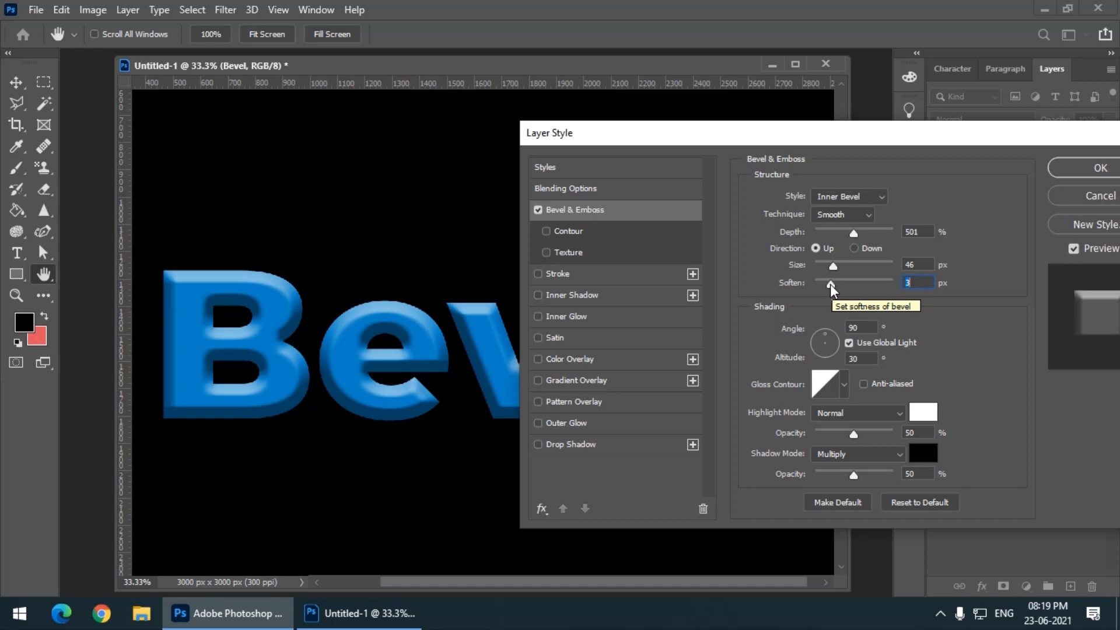
left_click(831, 263)
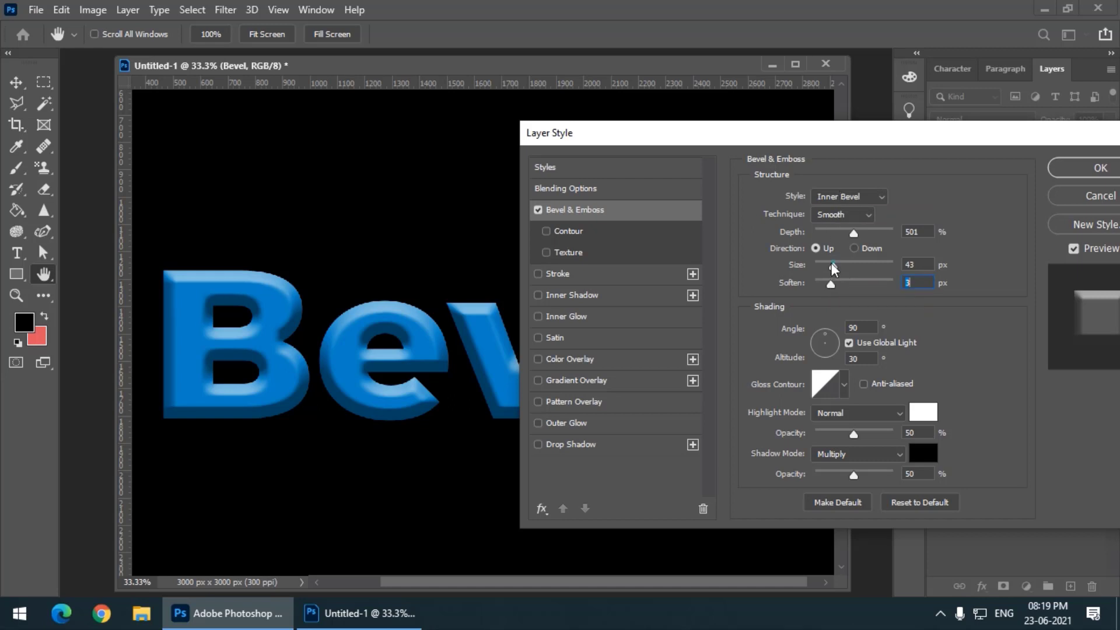
left_click_drag(830, 263, 832, 265)
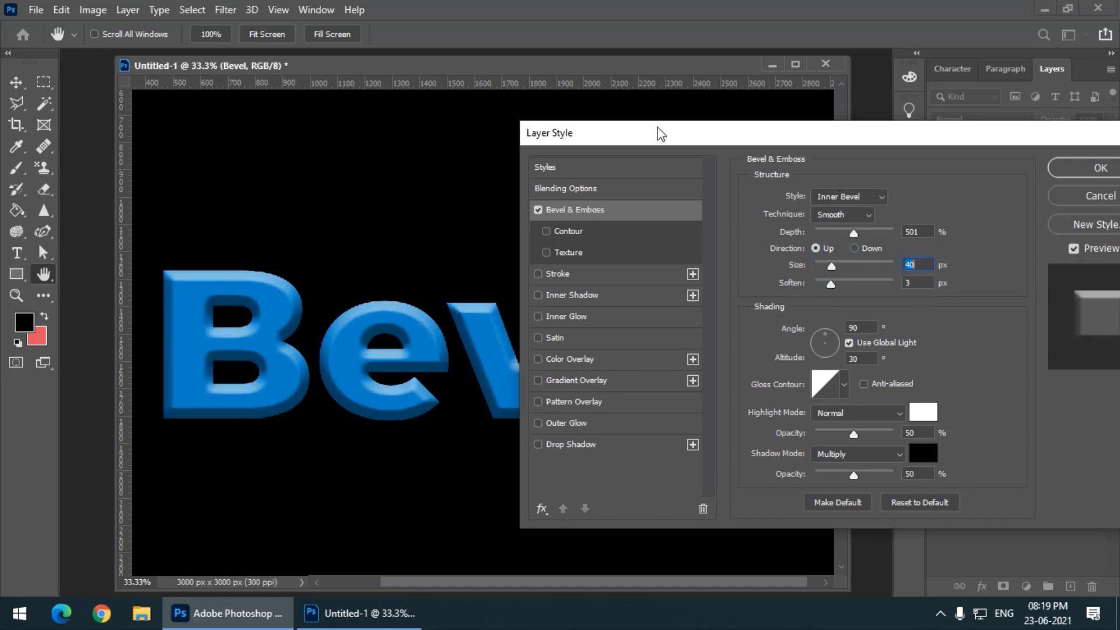
left_click_drag(661, 134, 635, 141)
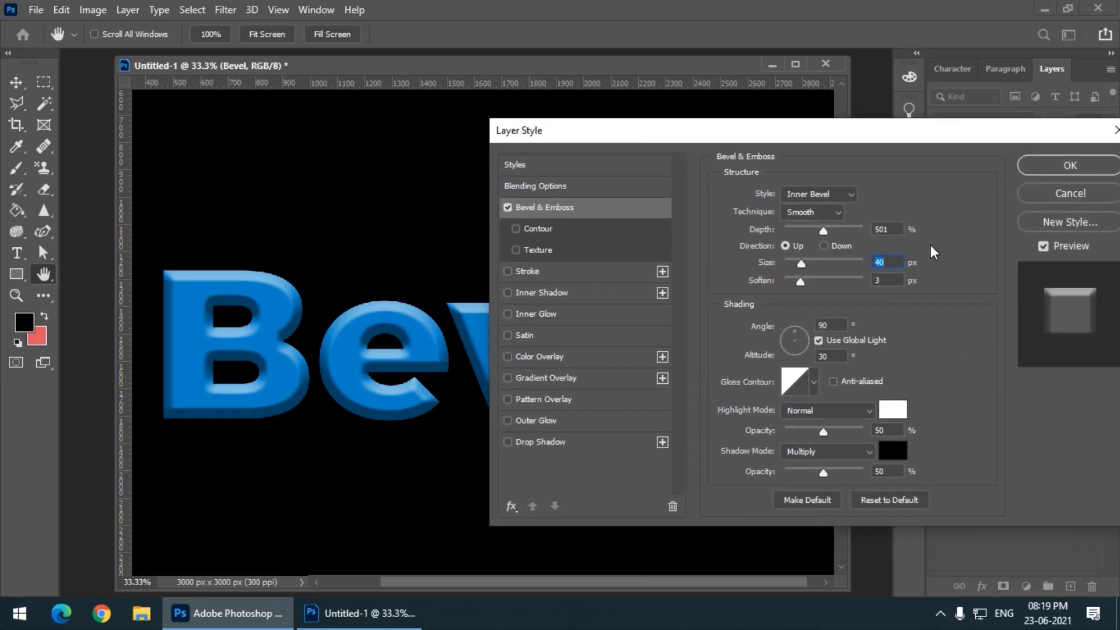
Step: Try the Emboss style on the lettering with a size of 46 px and a soften value of 4 px
left_click(815, 191)
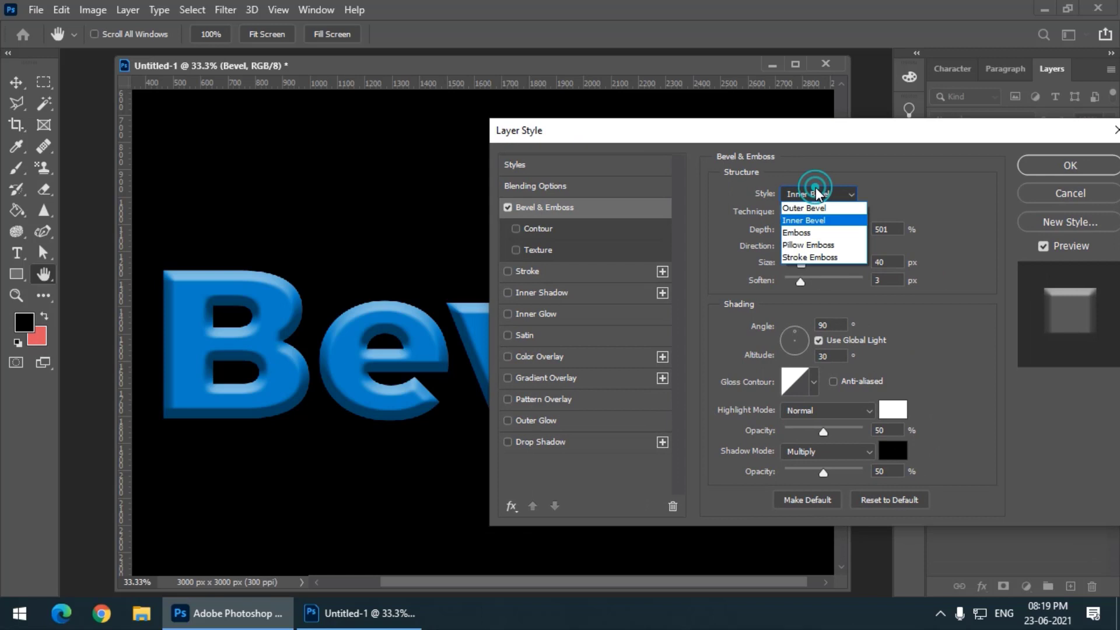
left_click(813, 230)
left_click_drag(662, 135, 723, 138)
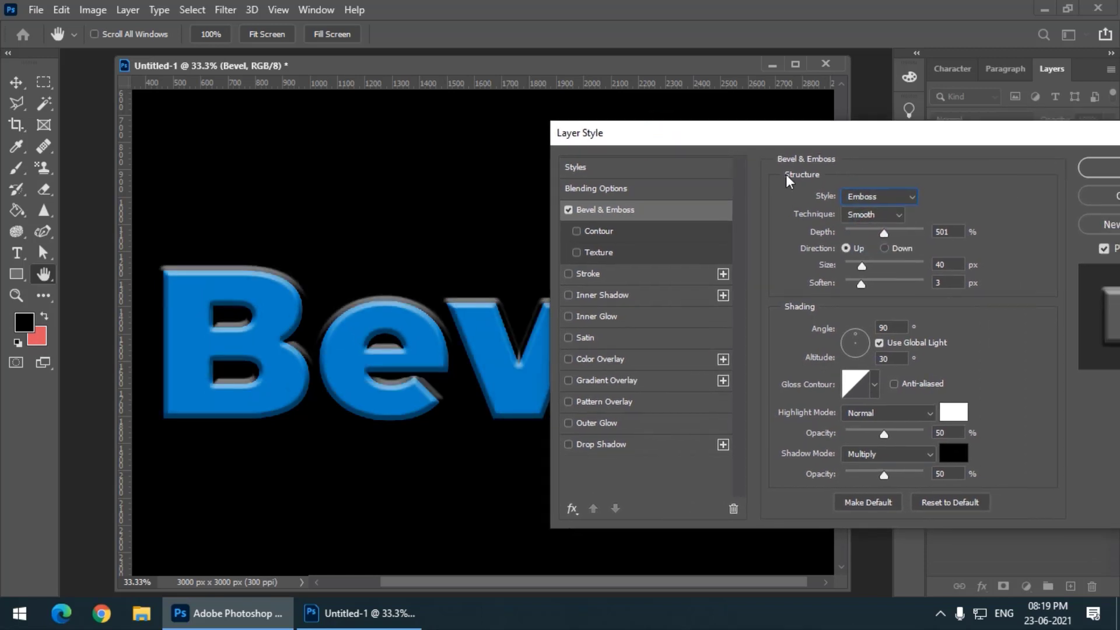
mouse_move(861, 266)
left_mouse_down()
mouse_move(877, 265)
mouse_move(860, 267)
mouse_move(883, 284)
mouse_move(866, 281)
left_mouse_up()
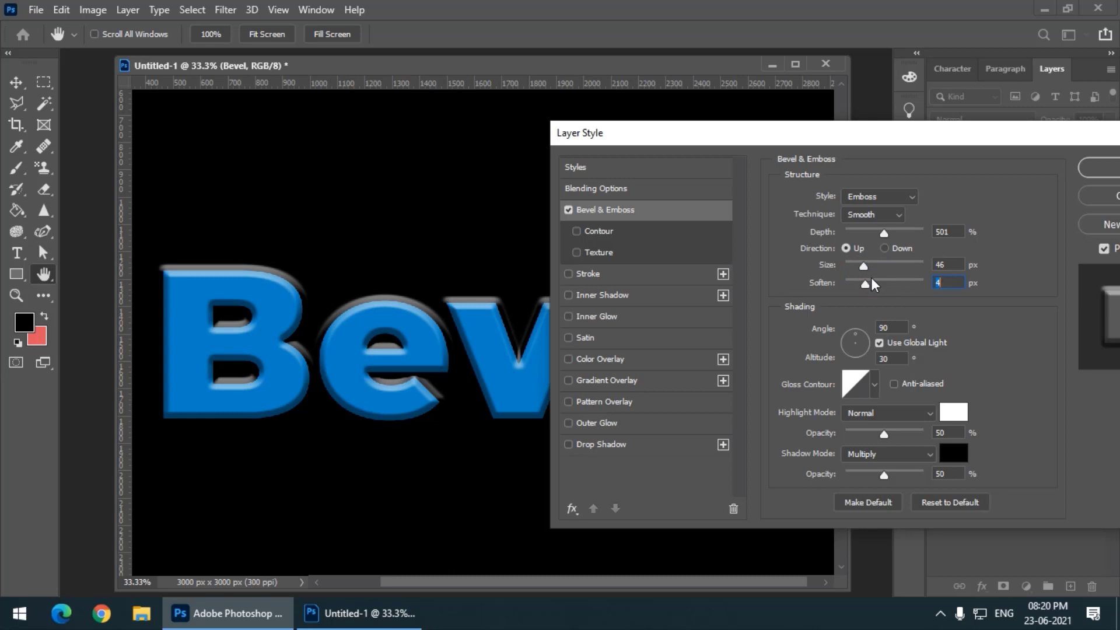
Step: Try the Pillow Emboss style on the lettering and increase its size to 59 px
left_click(883, 196)
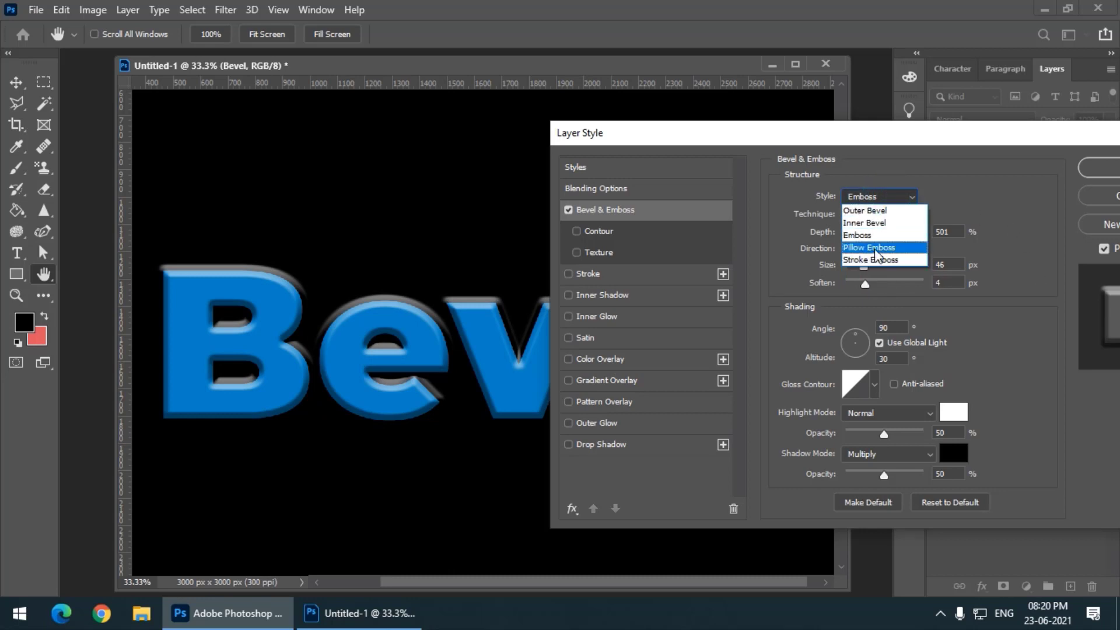
left_click(874, 248)
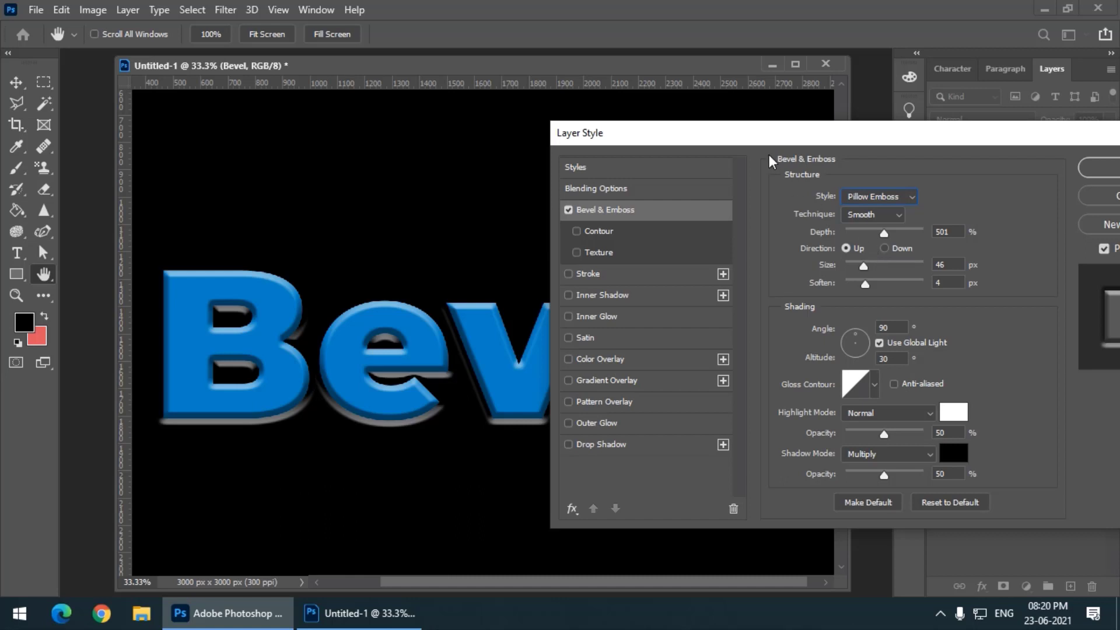
left_click_drag(760, 130, 731, 129)
left_click(880, 192)
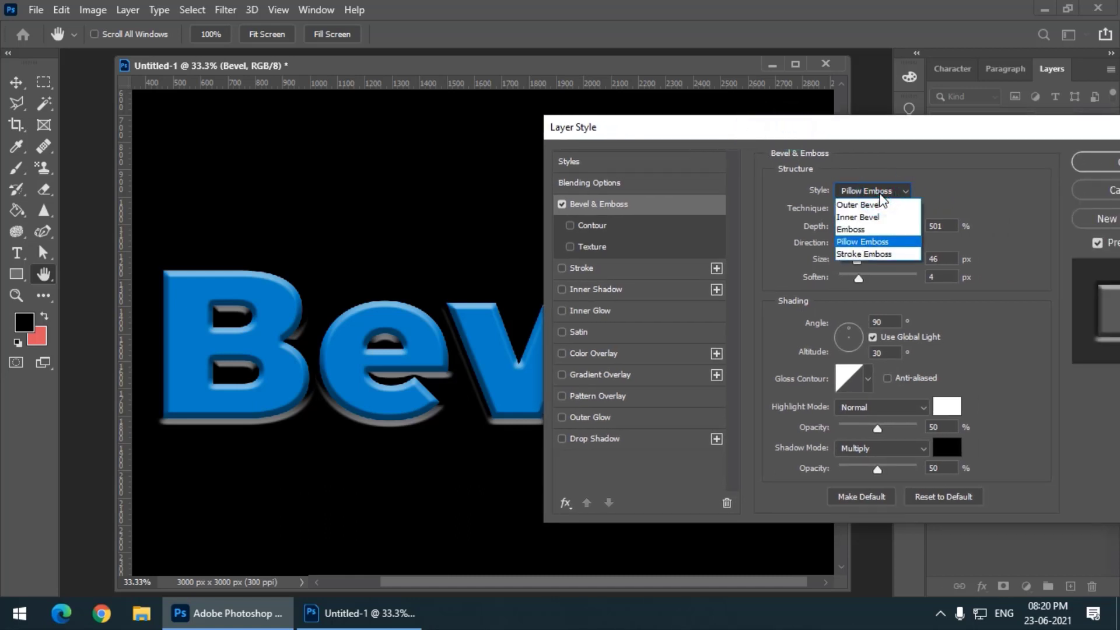
left_click(844, 139)
mouse_move(860, 257)
left_mouse_down()
mouse_move(870, 257)
mouse_move(845, 260)
mouse_move(862, 264)
left_mouse_up()
Step: Try the Stroke Emboss style and reposition the Layer Style dialog so all its settings are reachable
left_click(862, 189)
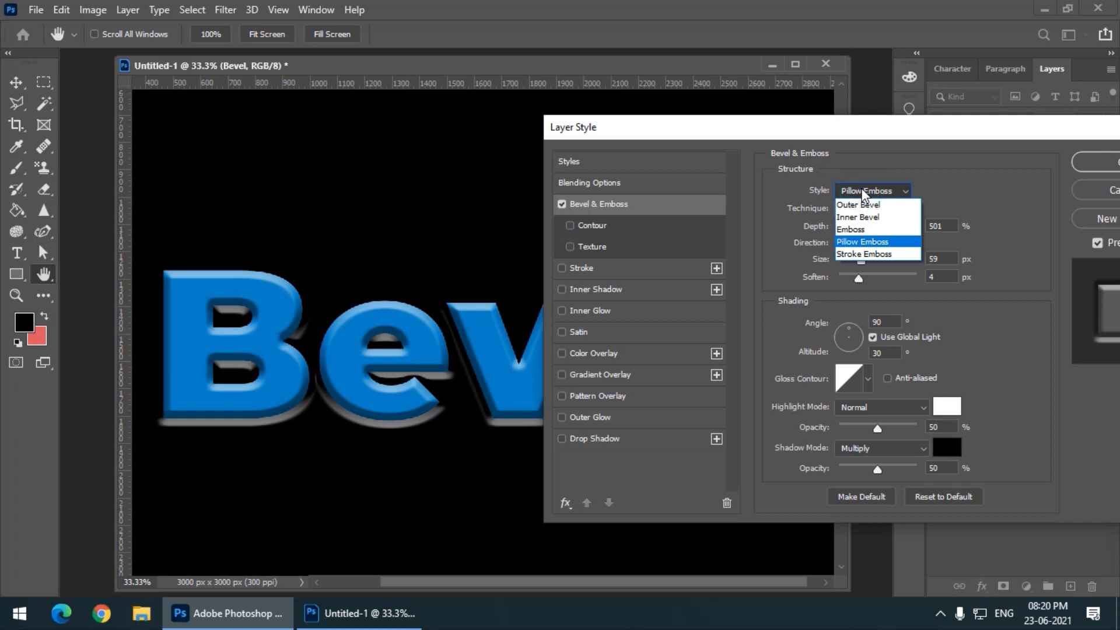
left_click(874, 257)
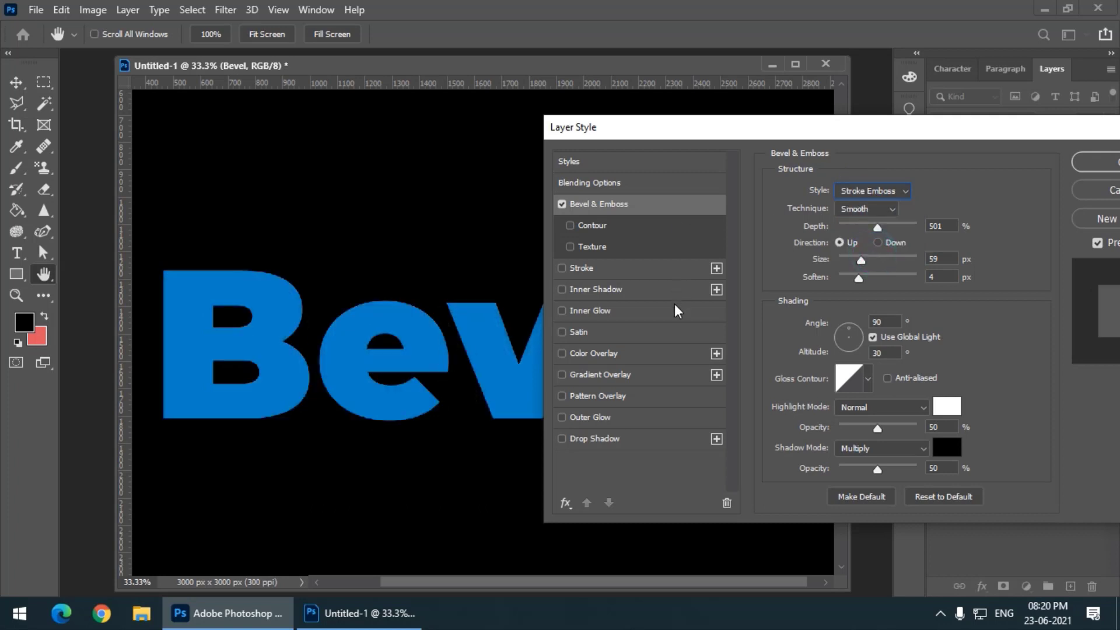
left_click_drag(611, 142, 531, 119)
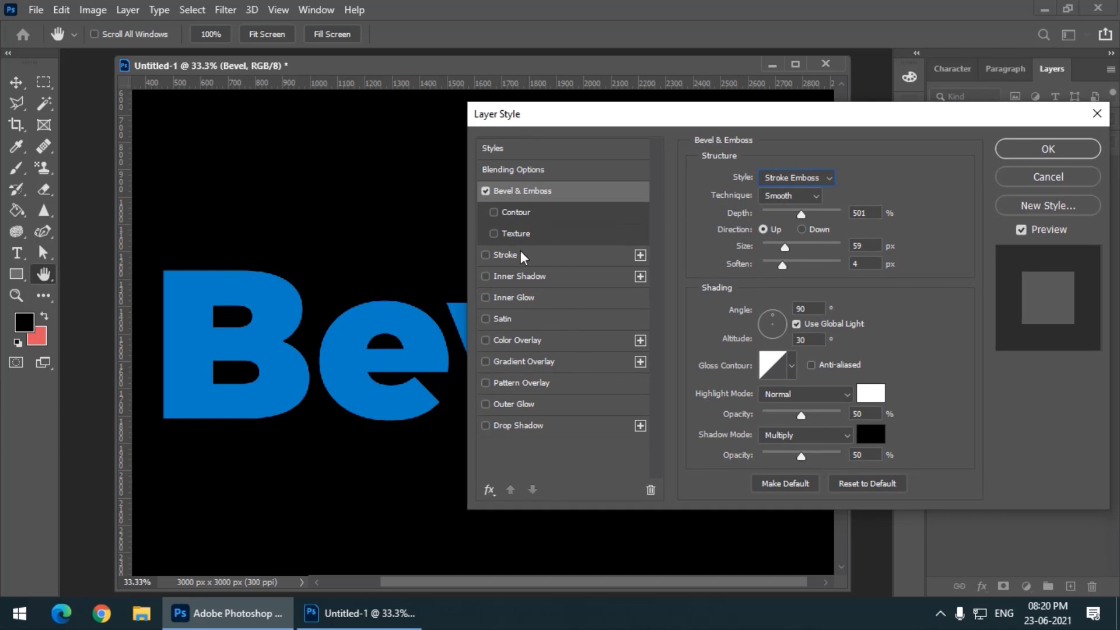
Step: Add a Stroke effect to the lettering and set its color to bright red (e90000)
left_click(505, 254)
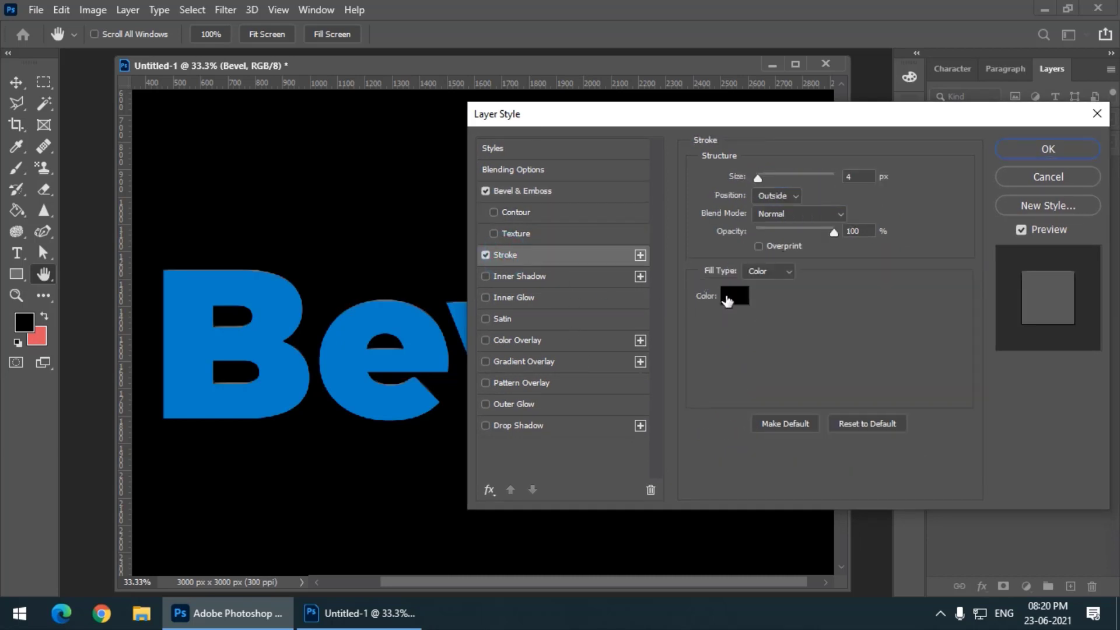
left_click(727, 296)
left_click(892, 242)
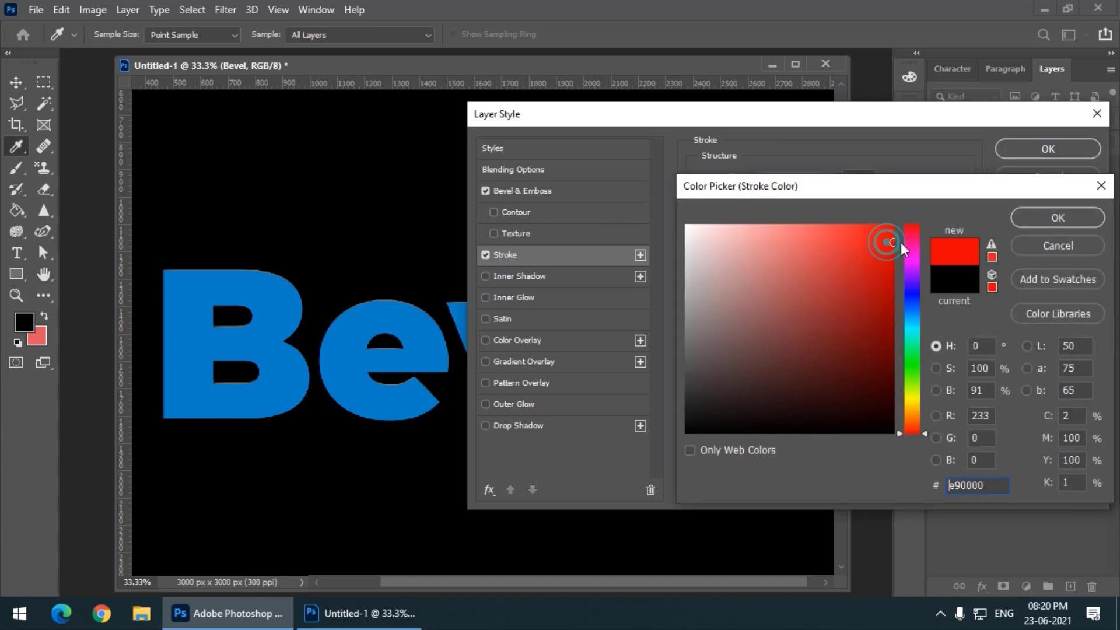
left_click(1037, 216)
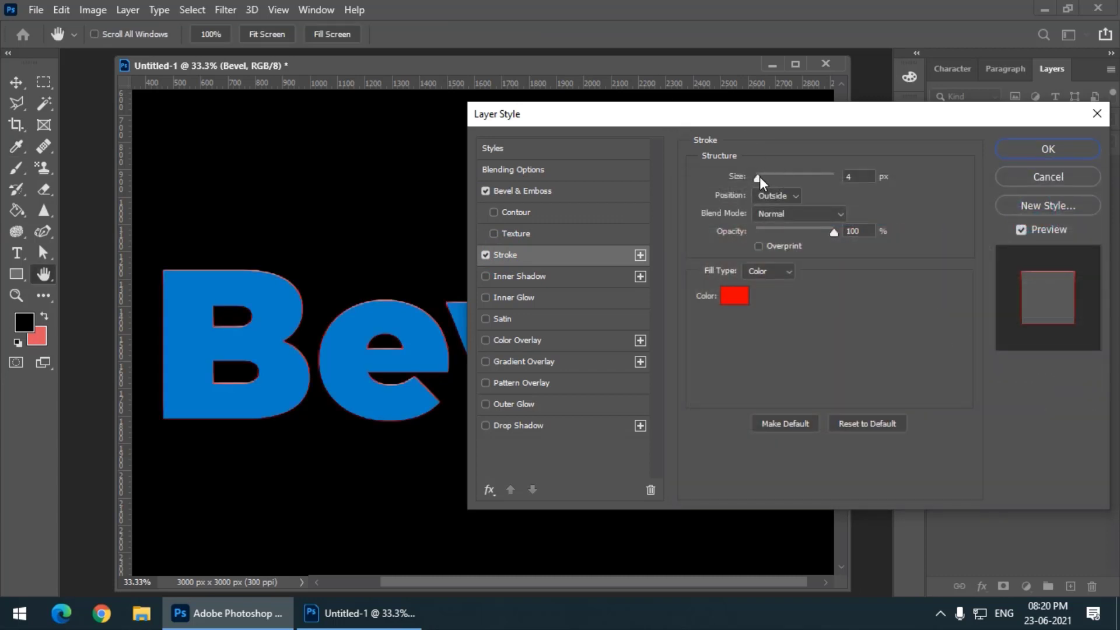
Step: Increase the outside stroke's size to 70 px, keeping the lettering in view beside the dialog
left_click_drag(758, 177, 779, 177)
mouse_move(722, 112)
left_mouse_down()
mouse_move(780, 164)
mouse_move(777, 133)
left_mouse_up()
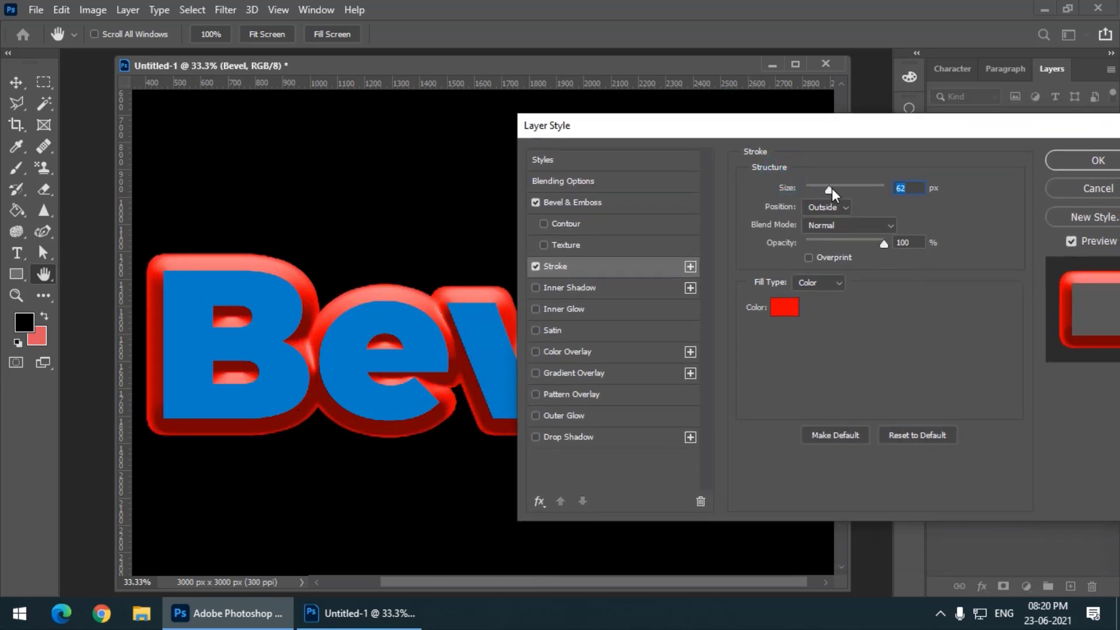
left_click(831, 188)
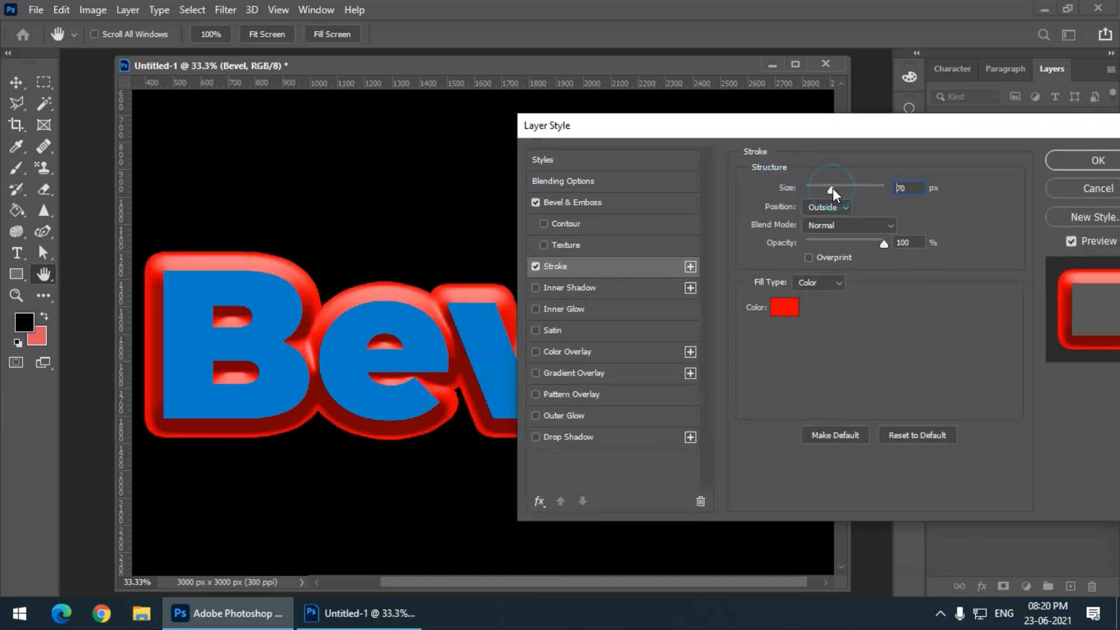
Step: Toggle Bevel & Emboss off and on to compare the stroke, and set the bevel to 57 px size and 3 px soften
left_click(535, 202)
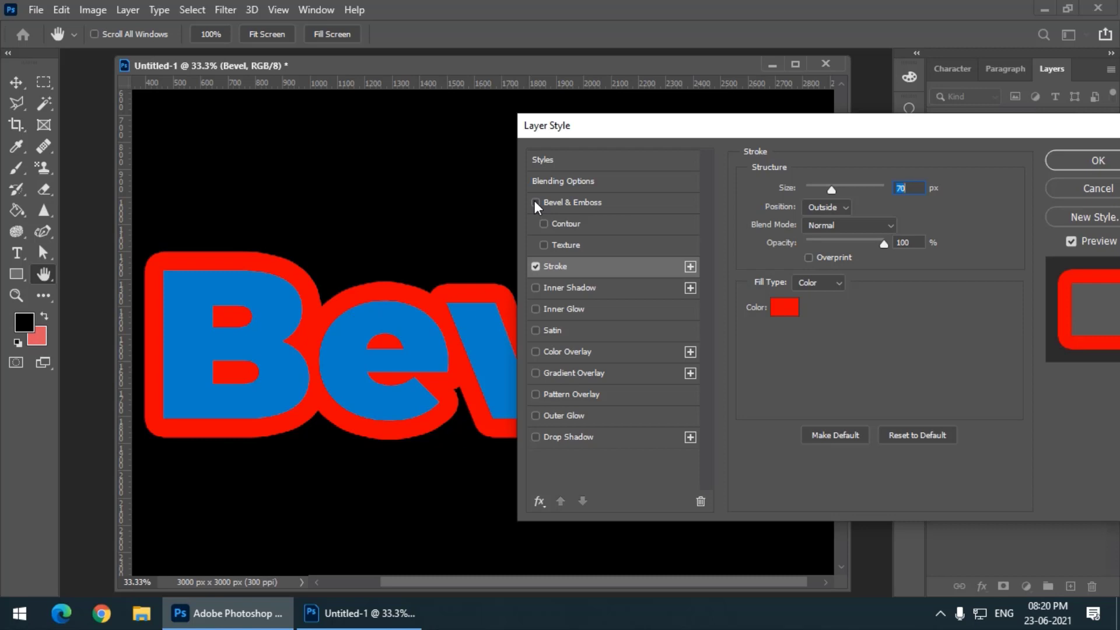
left_click(534, 202)
left_click(586, 202)
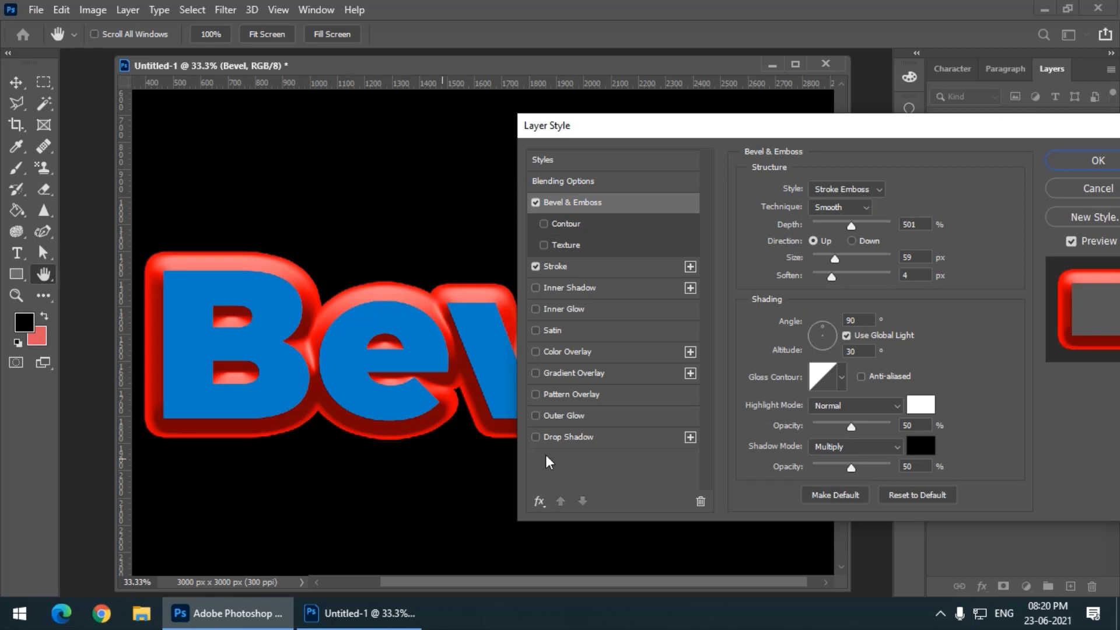
mouse_move(834, 258)
left_mouse_down()
mouse_move(827, 277)
mouse_move(836, 279)
mouse_move(823, 269)
left_mouse_up()
Step: Switch the bevel style back to Inner Bevel and disable the Stroke effect
left_click_drag(636, 131, 530, 114)
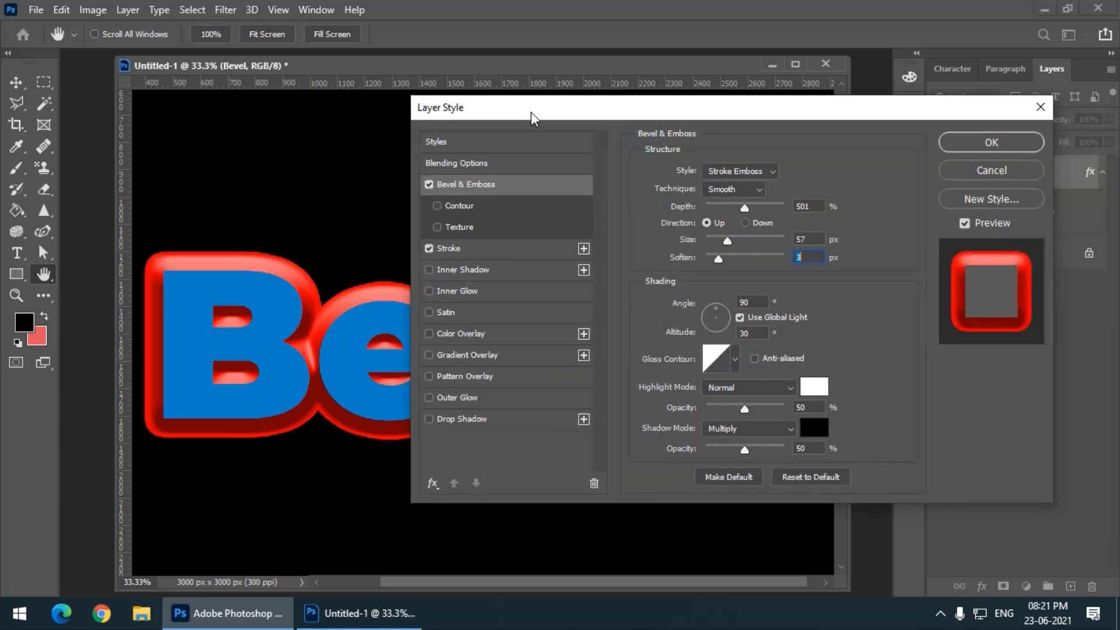
left_click(743, 177)
left_click(740, 196)
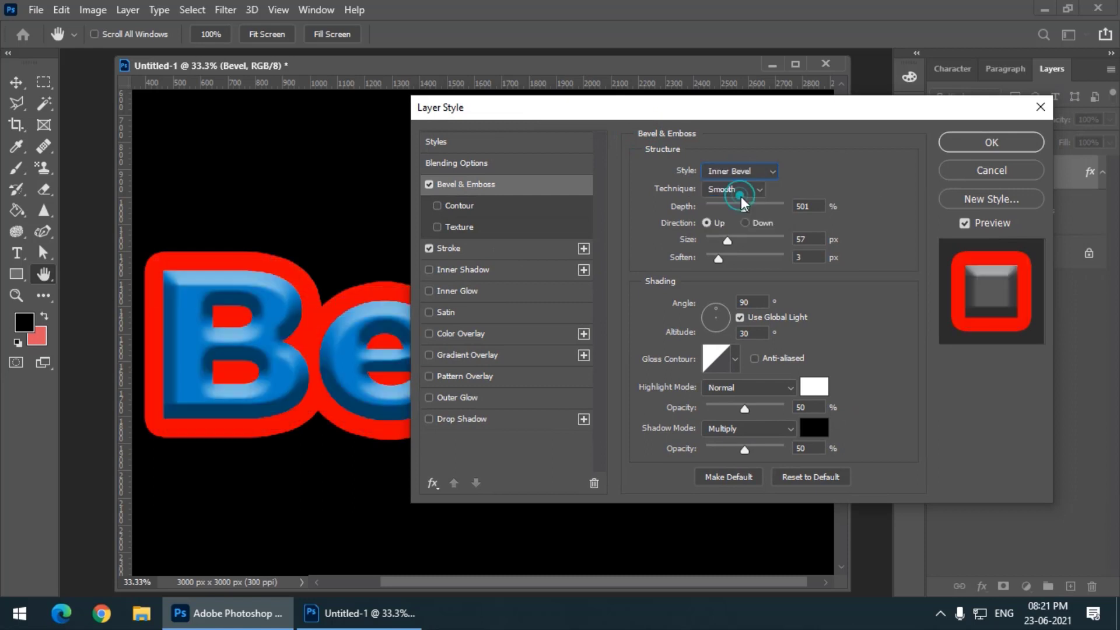
left_click(428, 249)
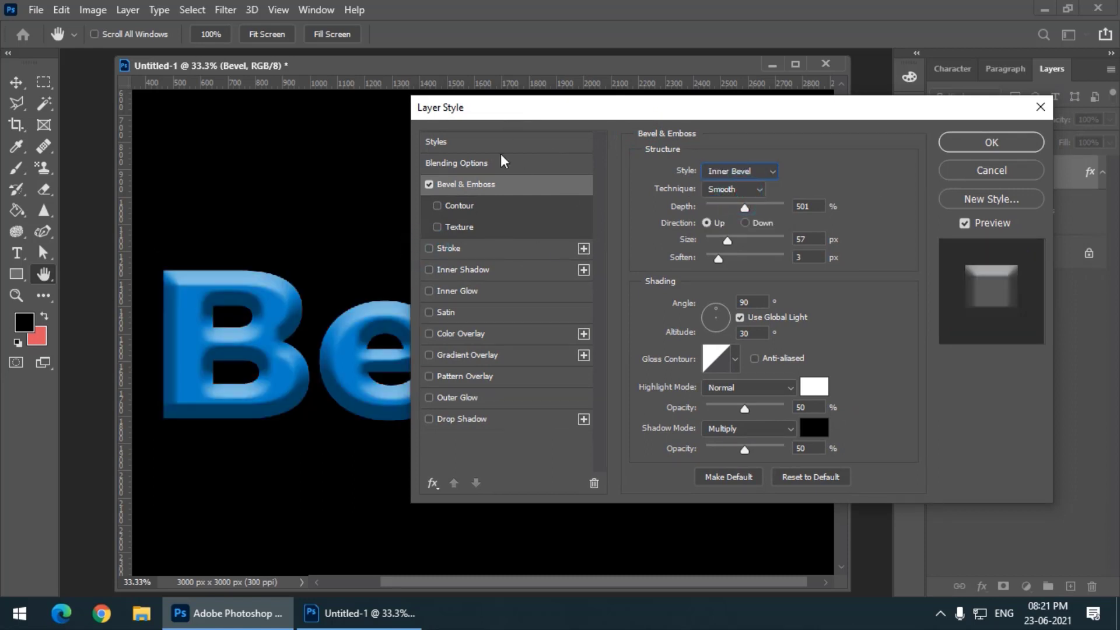
Step: Enable Contour for the lettering's bevel and apply the Cone contour preset
left_click(468, 208)
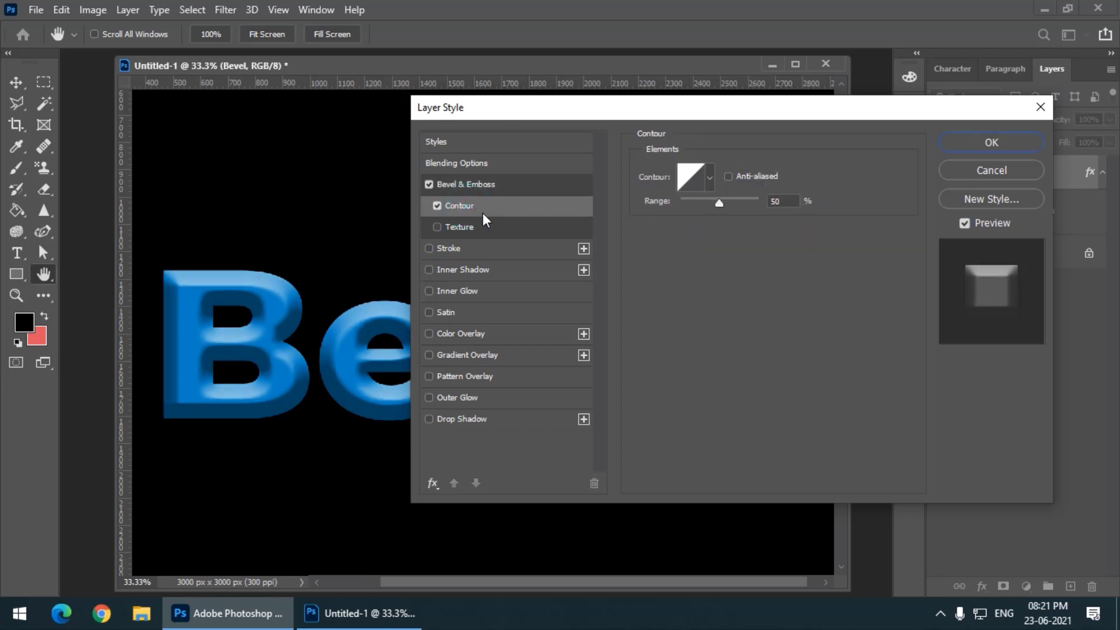
left_click_drag(690, 118, 761, 123)
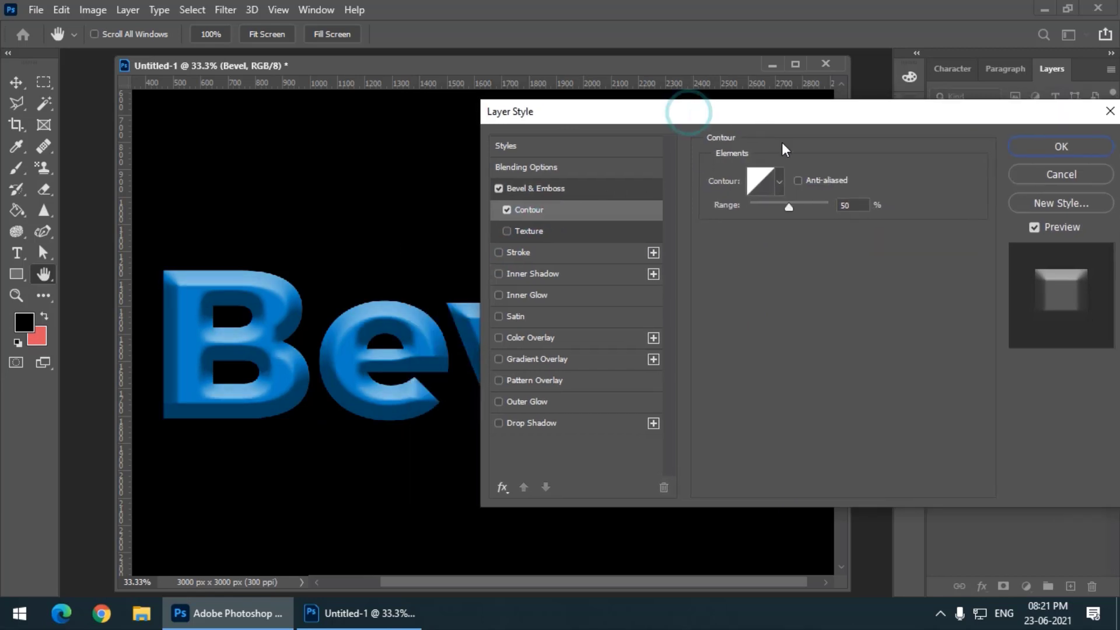
left_click(779, 181)
left_click(731, 219)
left_click(704, 222)
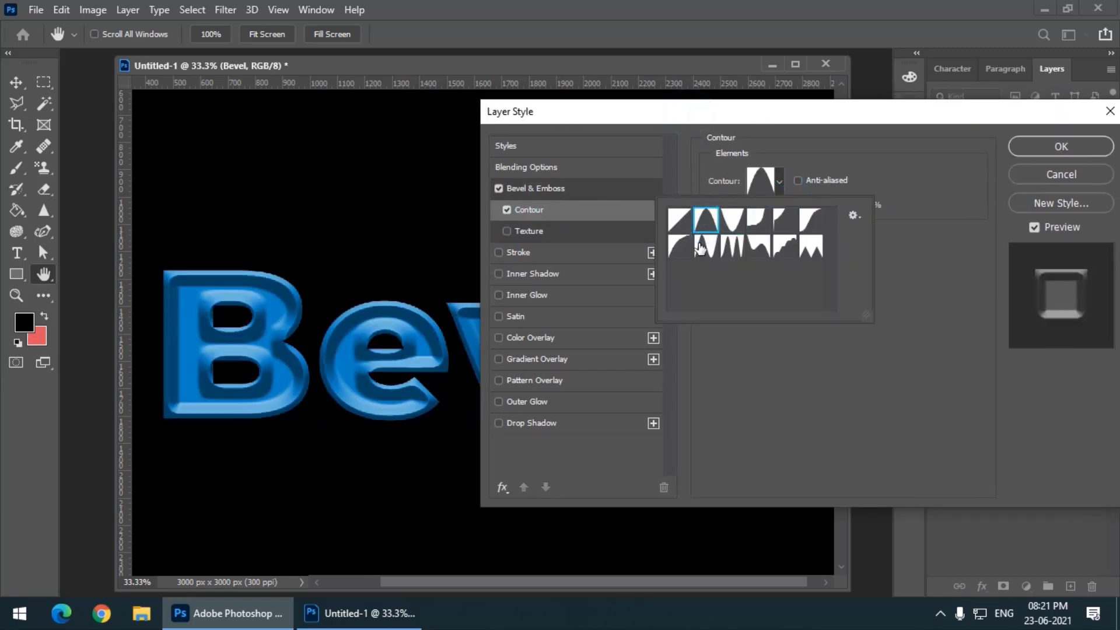
Step: Try several other contour presets on the bevel and return to the Cone preset
left_click(704, 247)
left_click(730, 253)
left_click(758, 248)
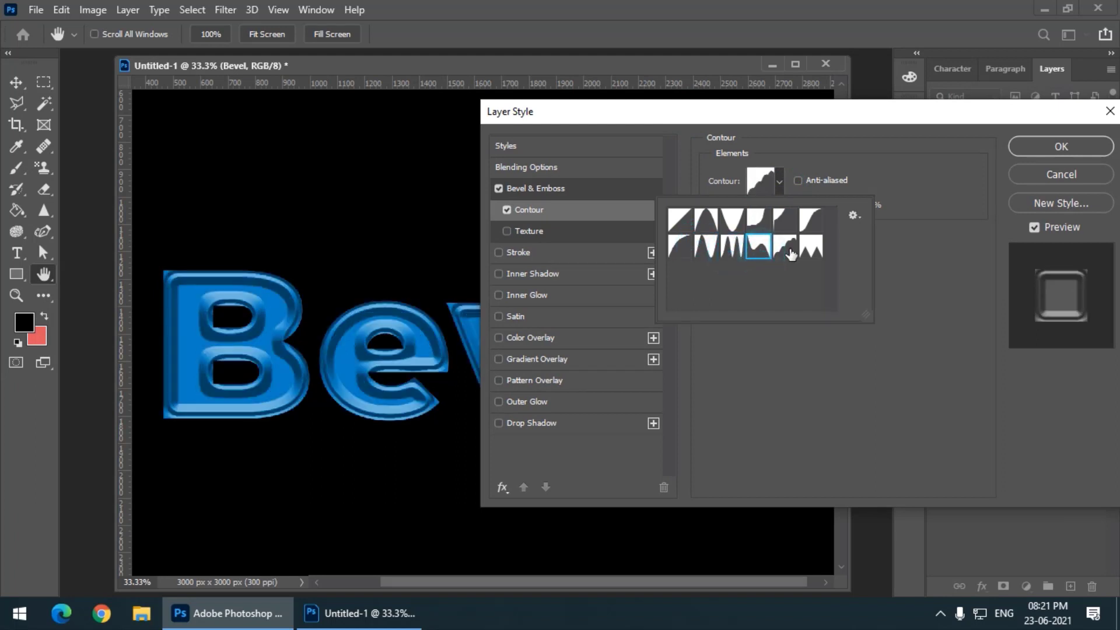
left_click(784, 248)
left_click(810, 246)
left_click(756, 228)
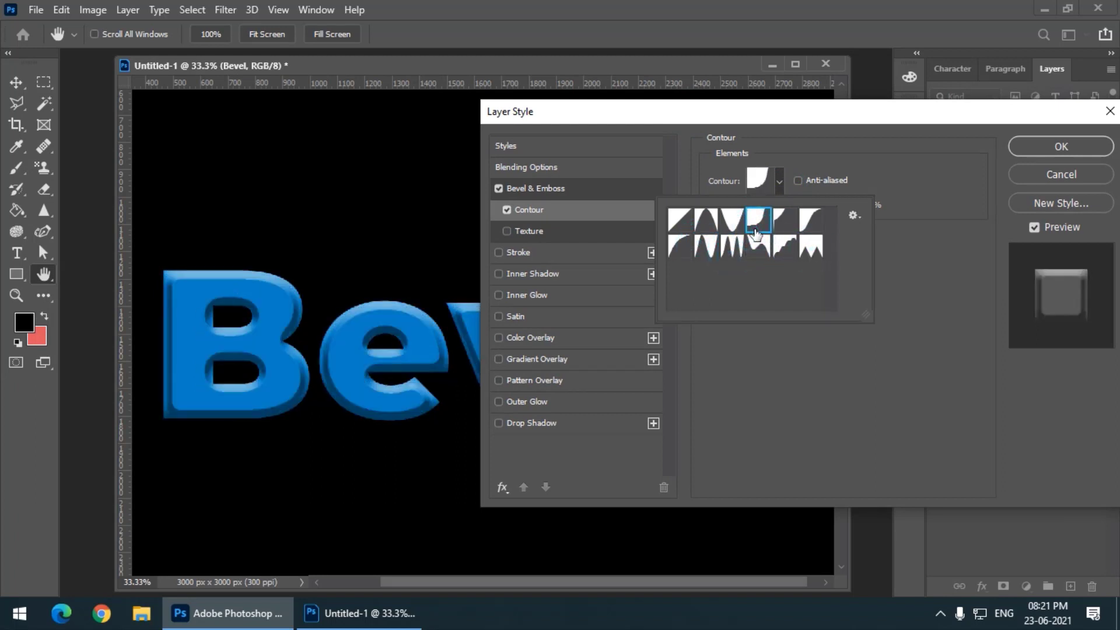
left_click(706, 225)
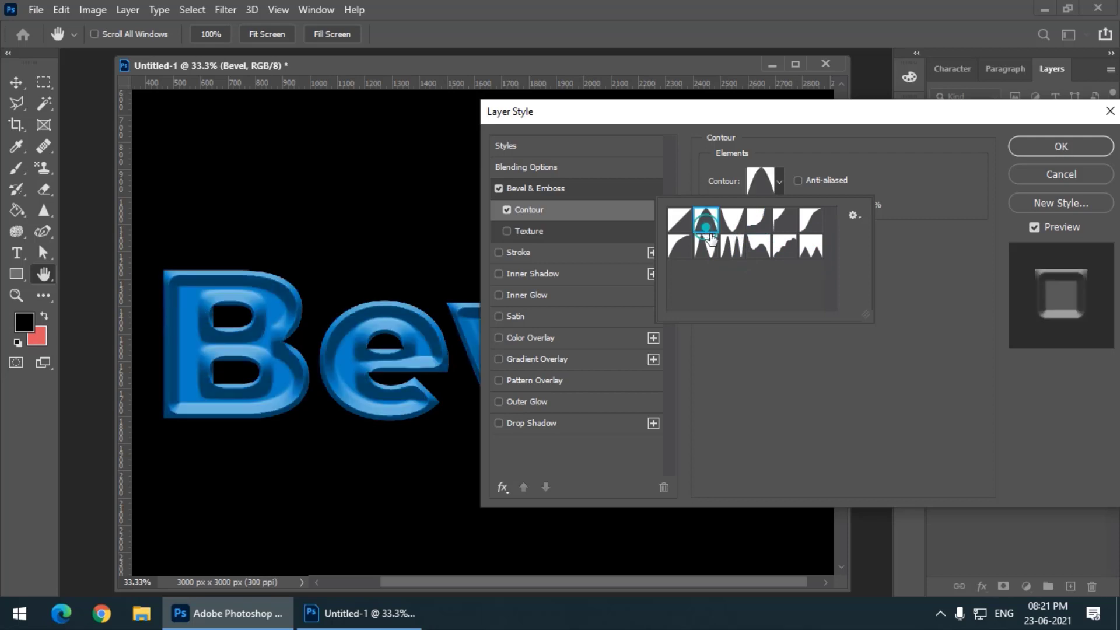
Step: Try reshaping the Cone contour's mapping curve by moving its middle and end points, and discard the custom curve
left_click(764, 181)
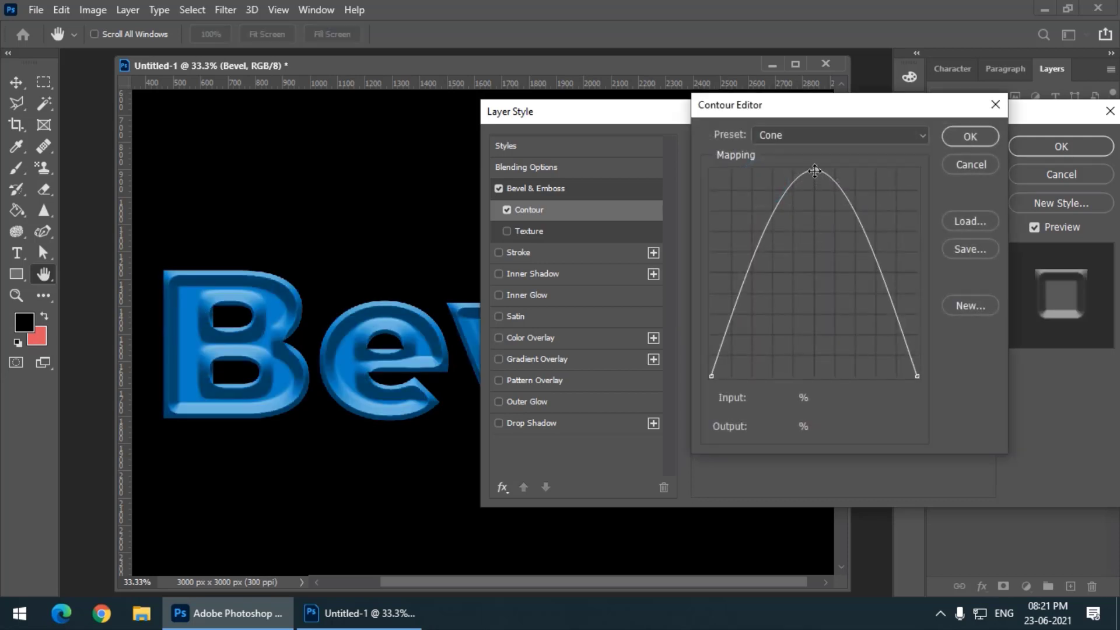
left_click_drag(814, 171, 828, 336)
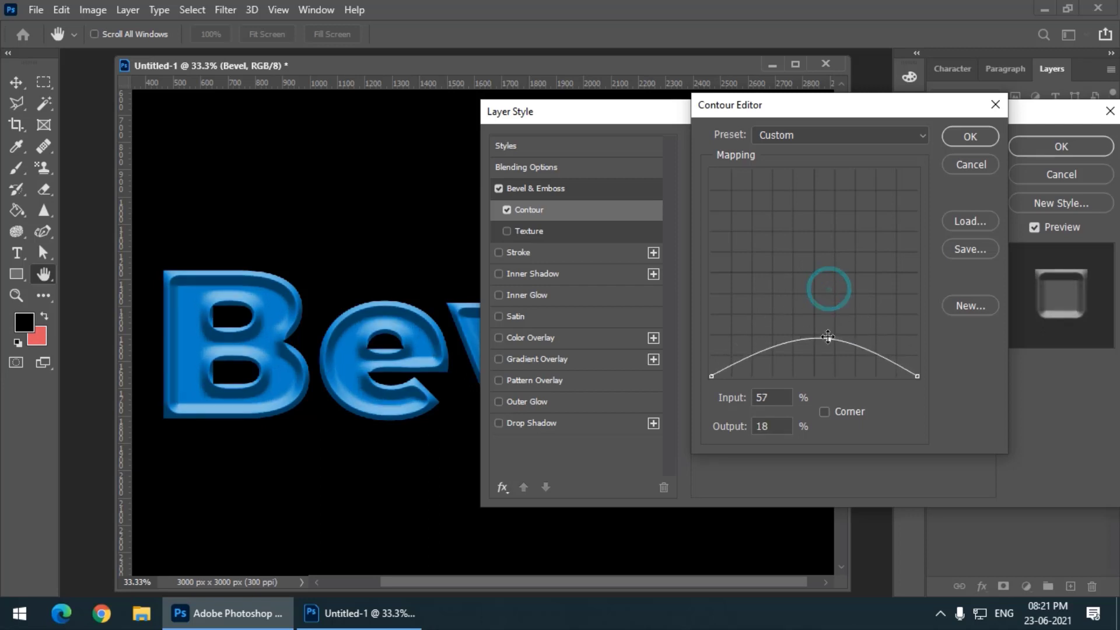
left_click_drag(711, 375, 712, 270)
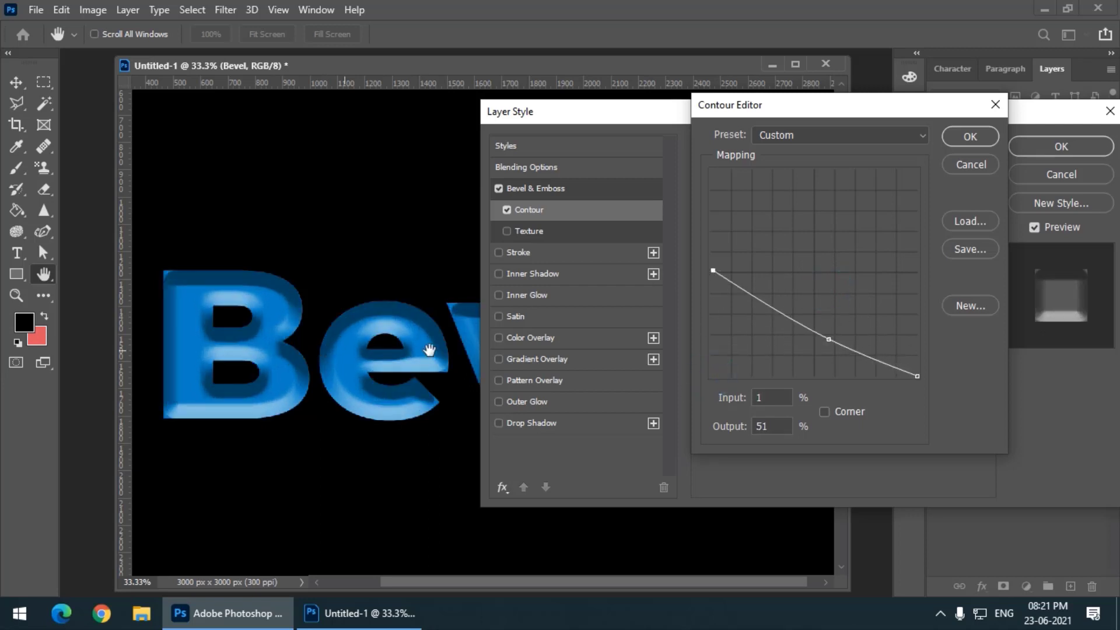
left_click_drag(917, 376, 917, 263)
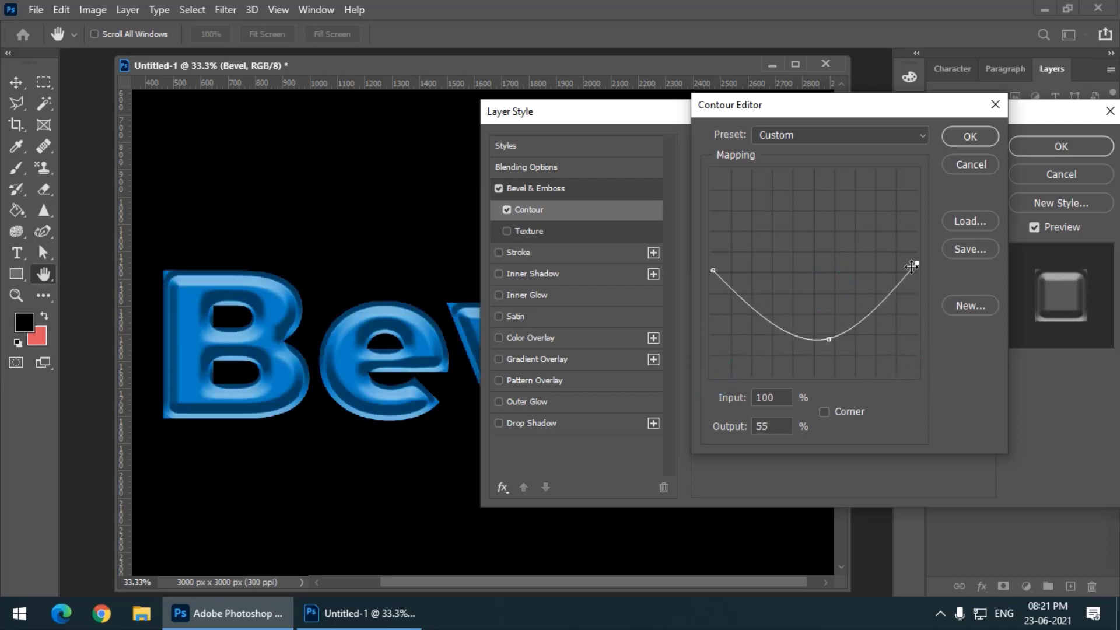
left_click_drag(714, 271, 725, 361)
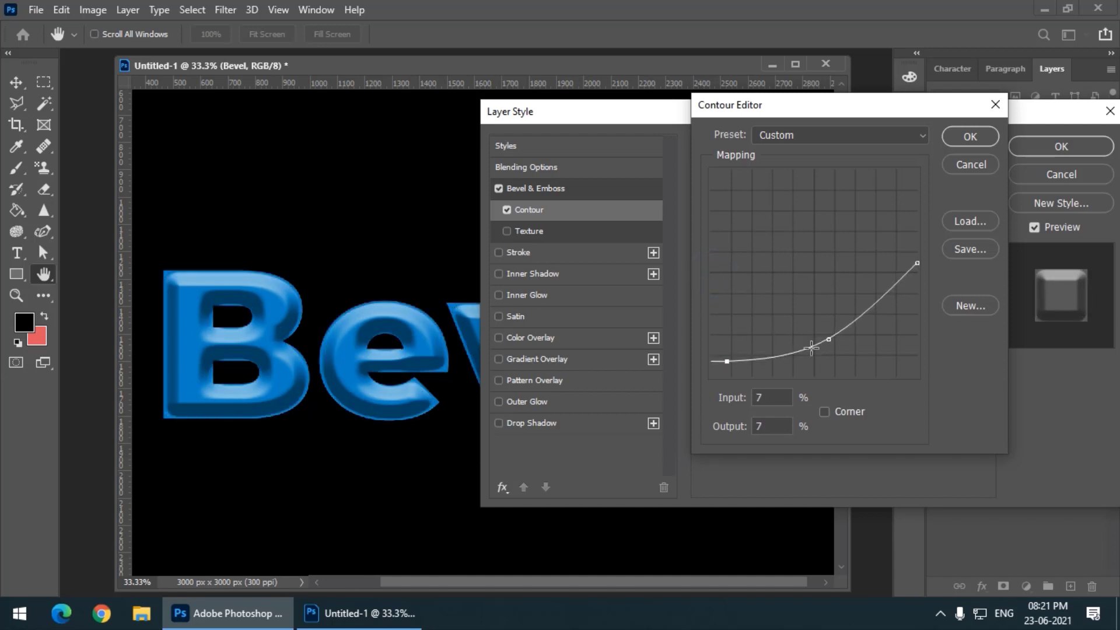
left_click_drag(828, 339, 805, 282)
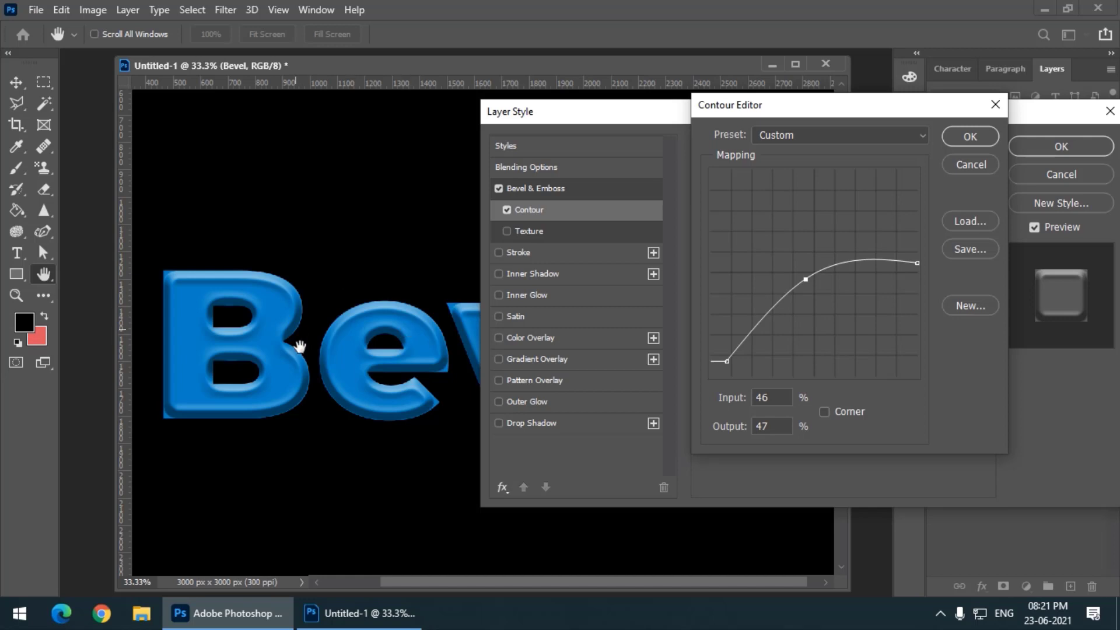
left_click(971, 165)
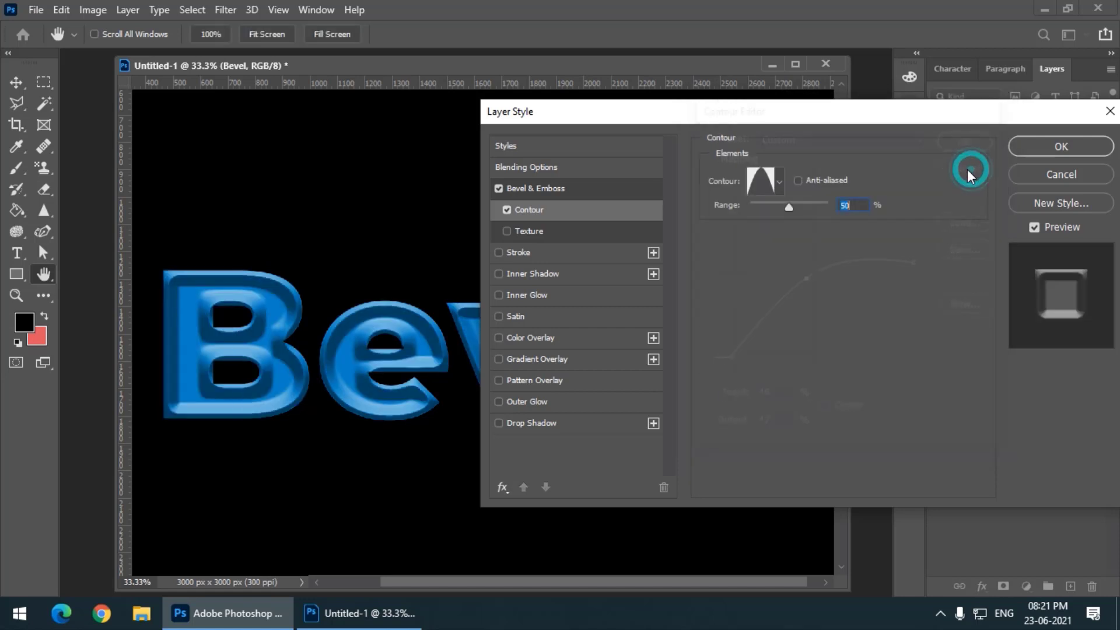
Step: Replace the bevel's Contour with Texture and try several image patterns, settling on the dark red 826852.jpg pattern
left_click(507, 210)
left_click(532, 230)
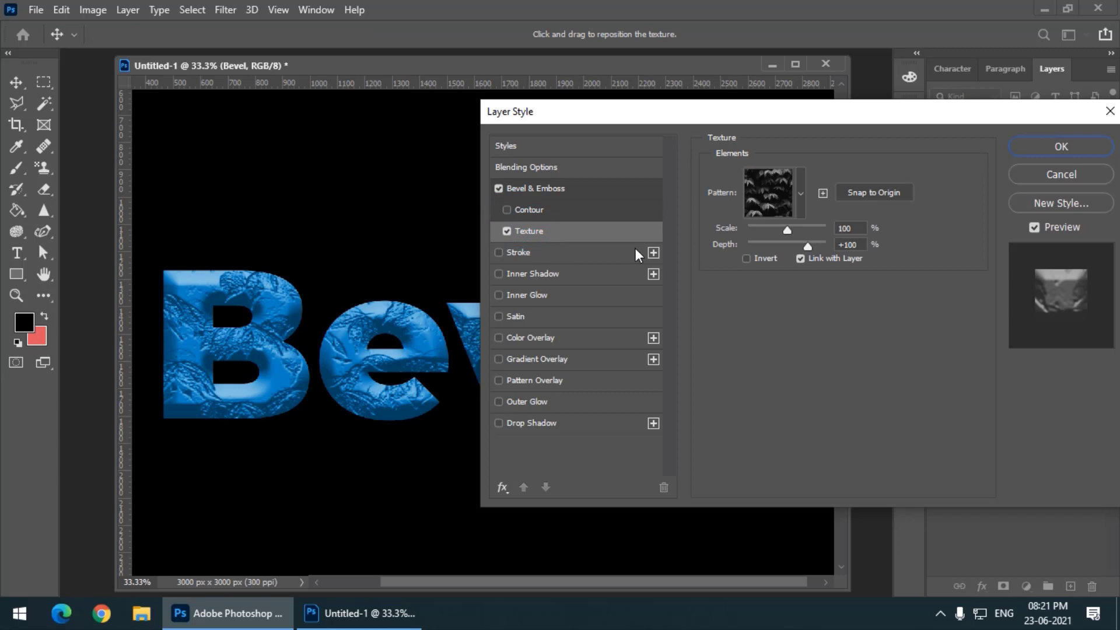
left_click(799, 204)
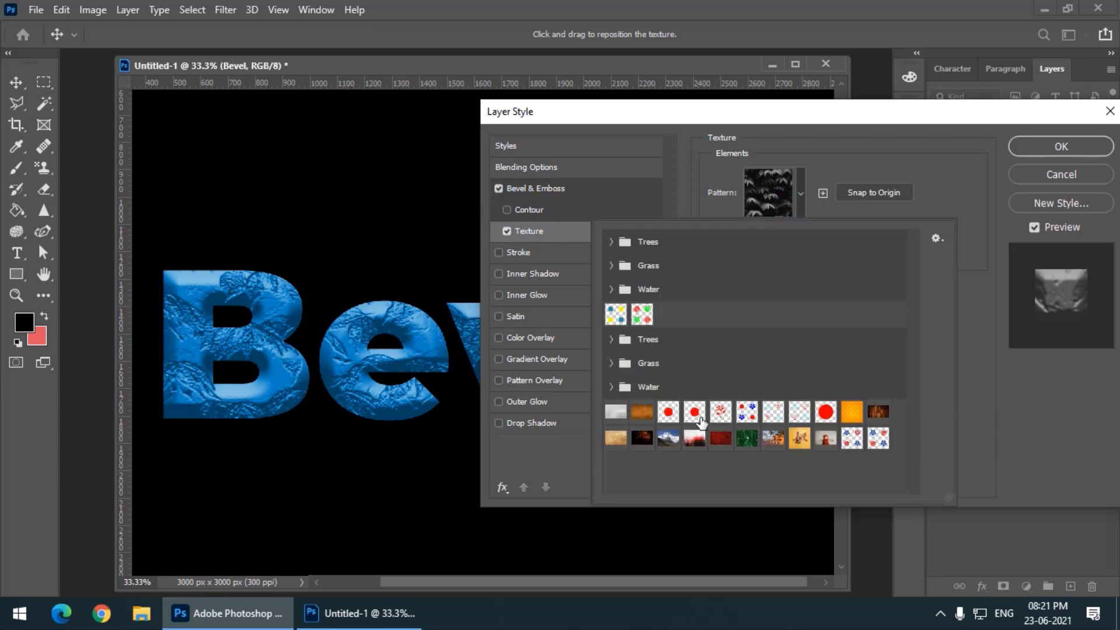
left_click(698, 438)
left_click(722, 438)
left_click(739, 437)
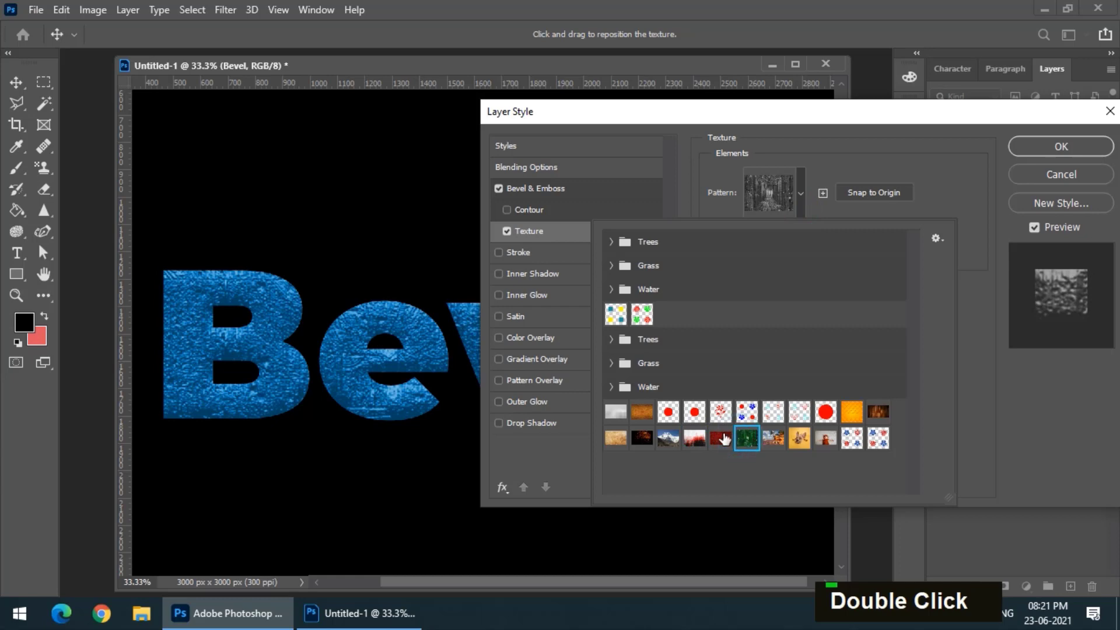
left_click(720, 438)
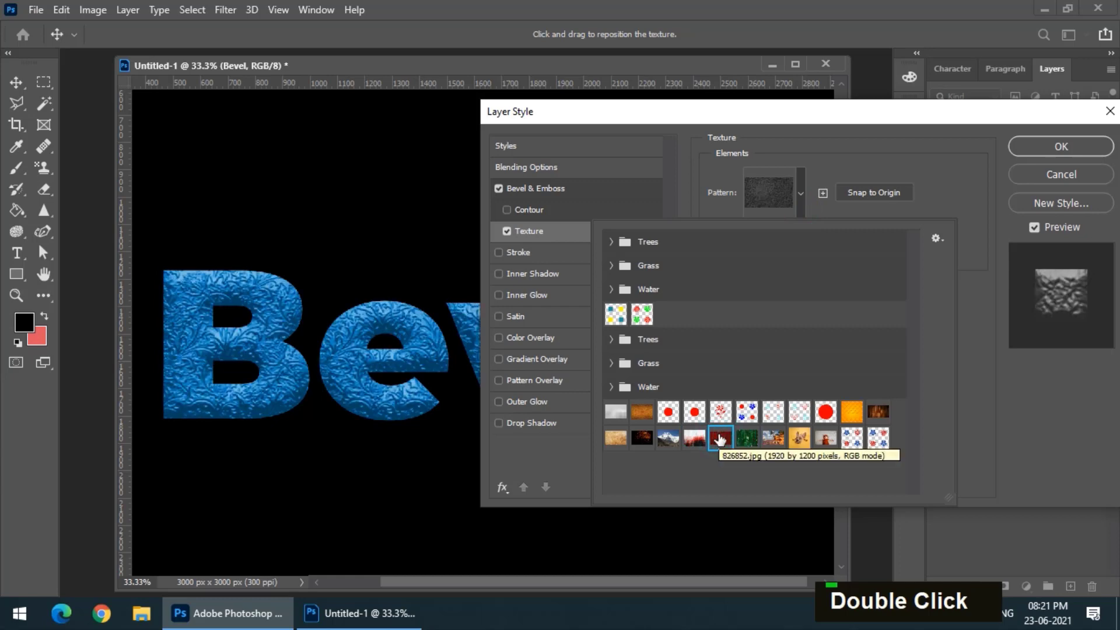
Step: Disable the bevel's Texture and return to the main Bevel & Emboss settings
left_click(562, 111)
left_click(506, 231)
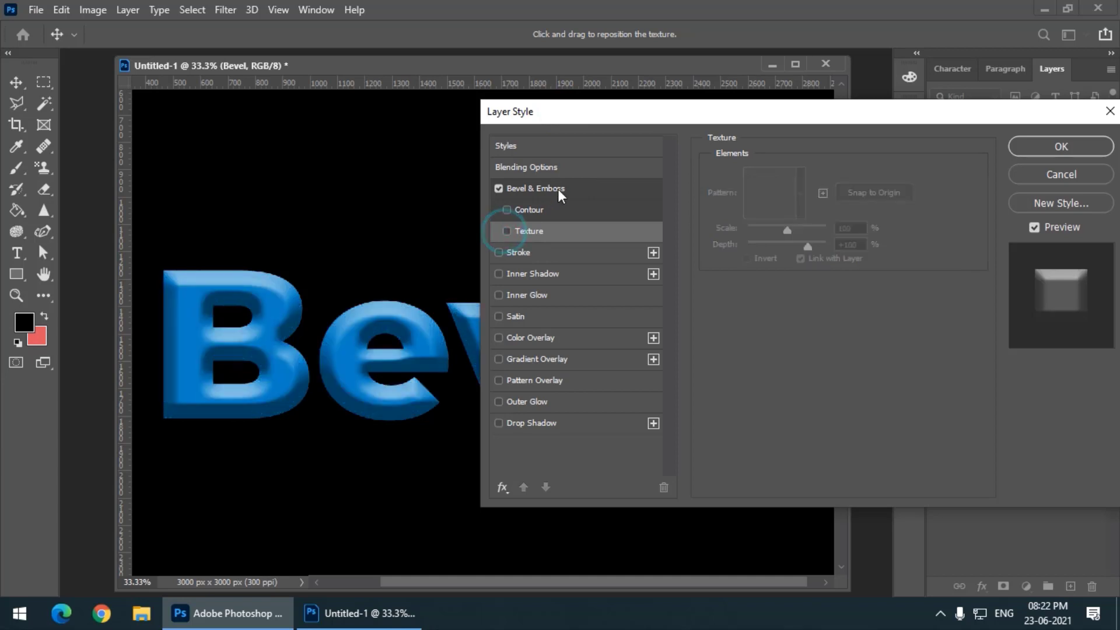
left_click(557, 189)
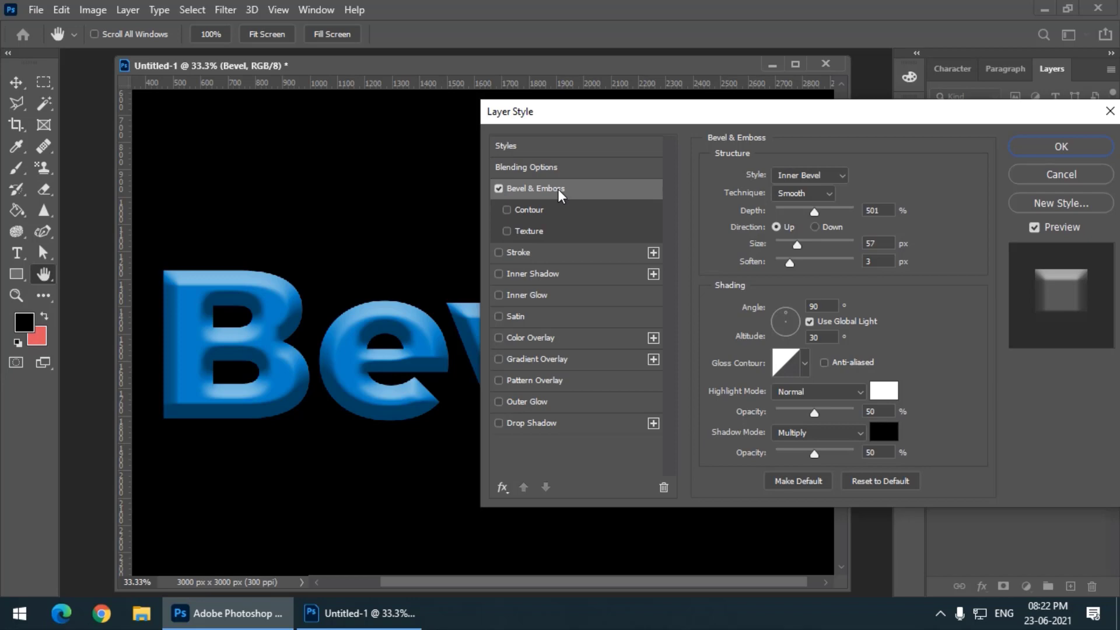
Step: Discard the layer style changes and delete the Bevel text layer
left_click(1060, 174)
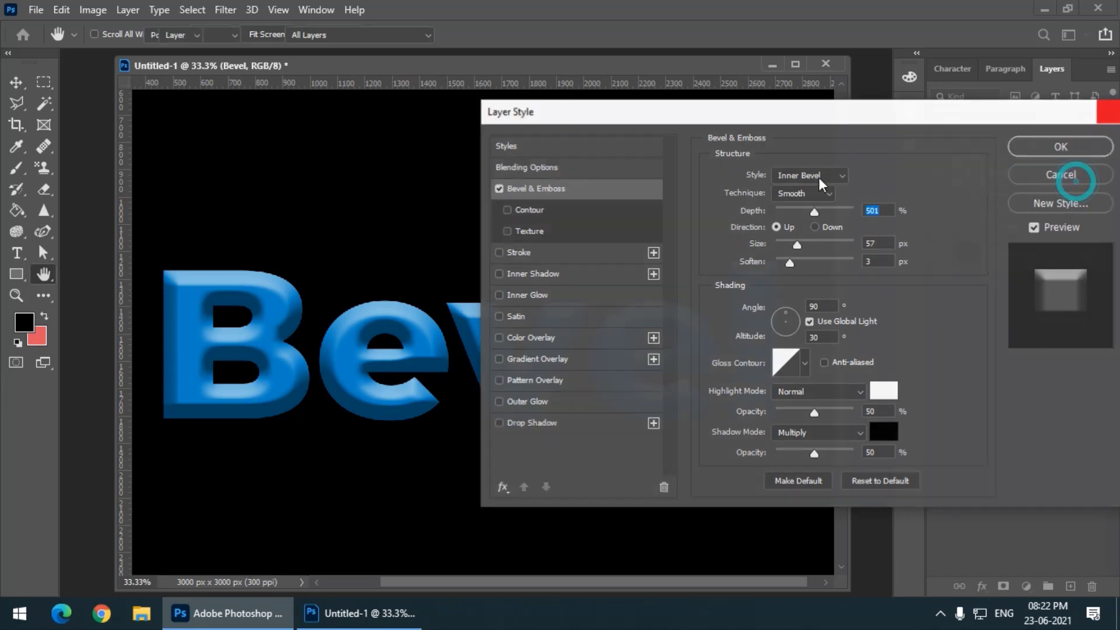
key("ctrl+minus")
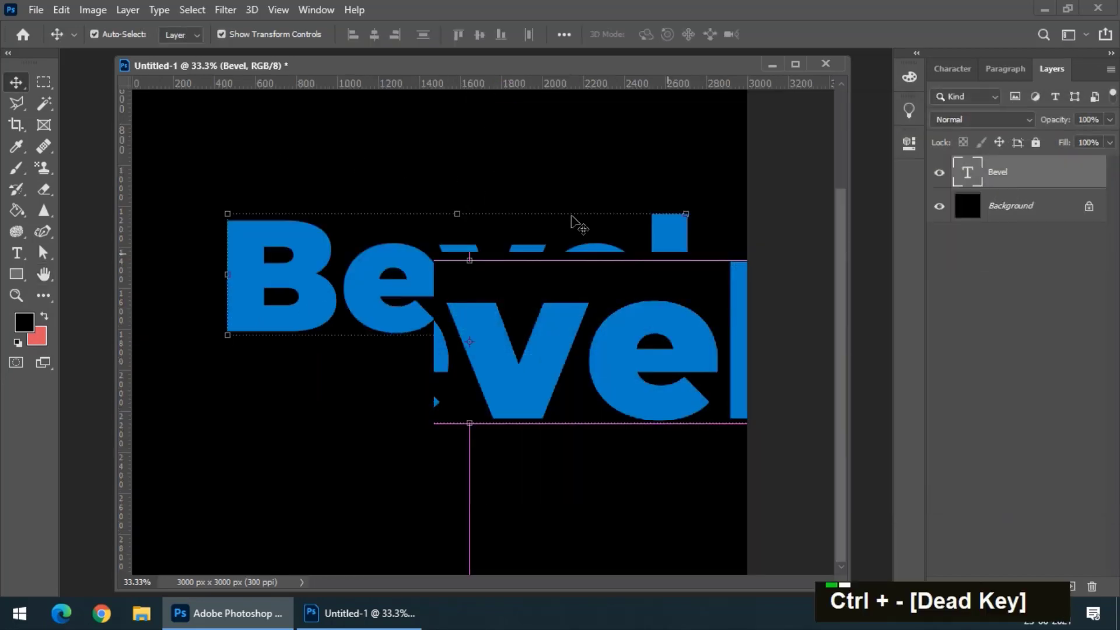
key("Delete")
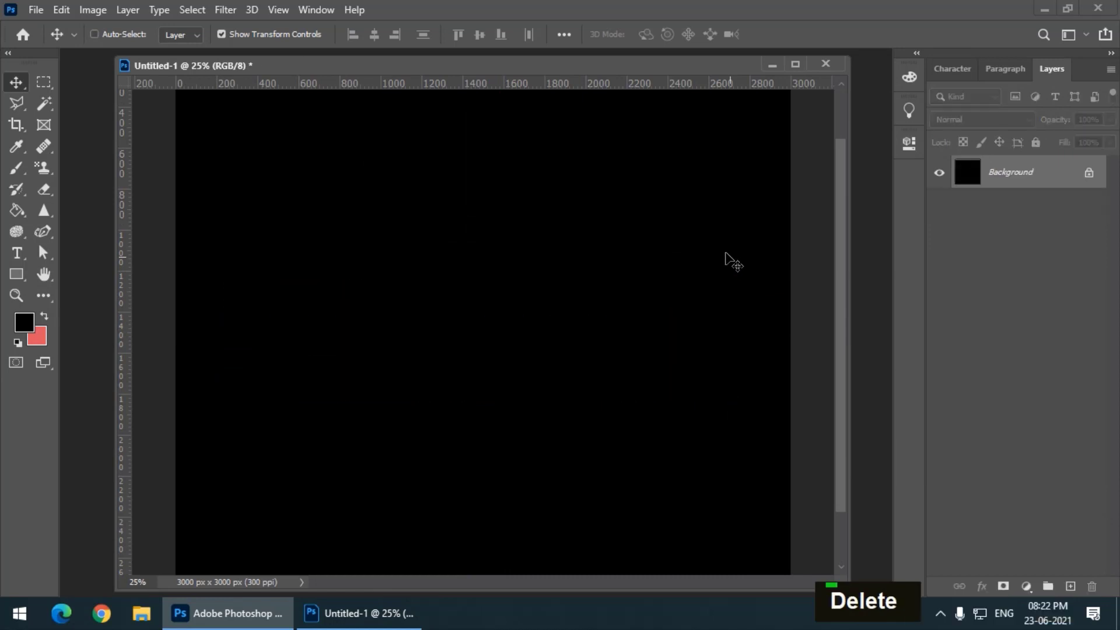
Step: Set the foreground color to white (ffffff) and fill the Background layer with it
left_click(17, 210)
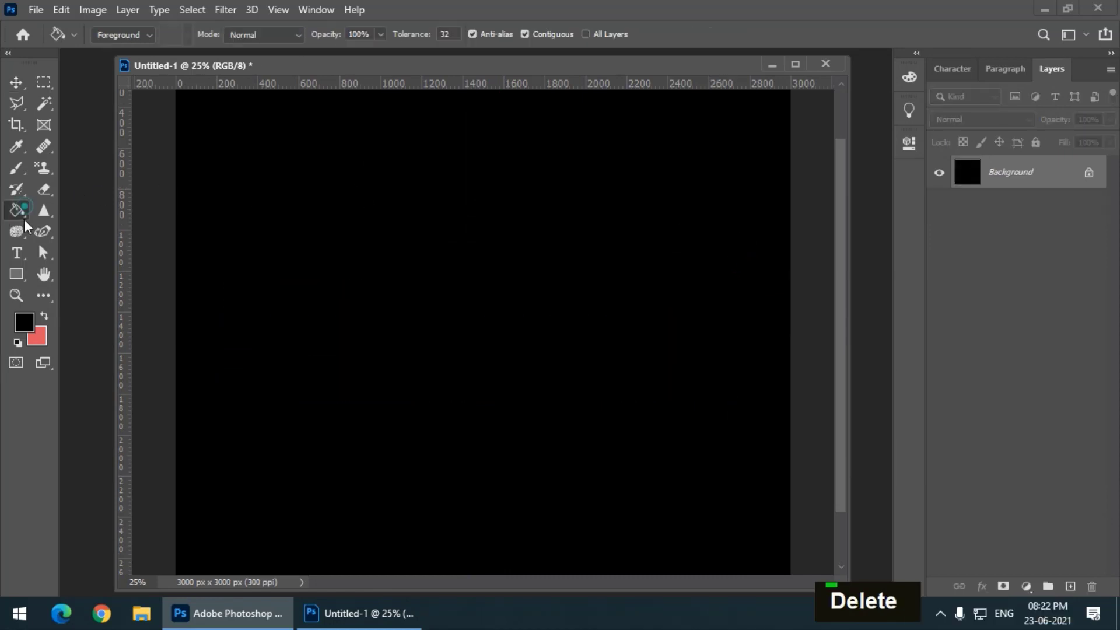
left_click(24, 322)
left_click(692, 243)
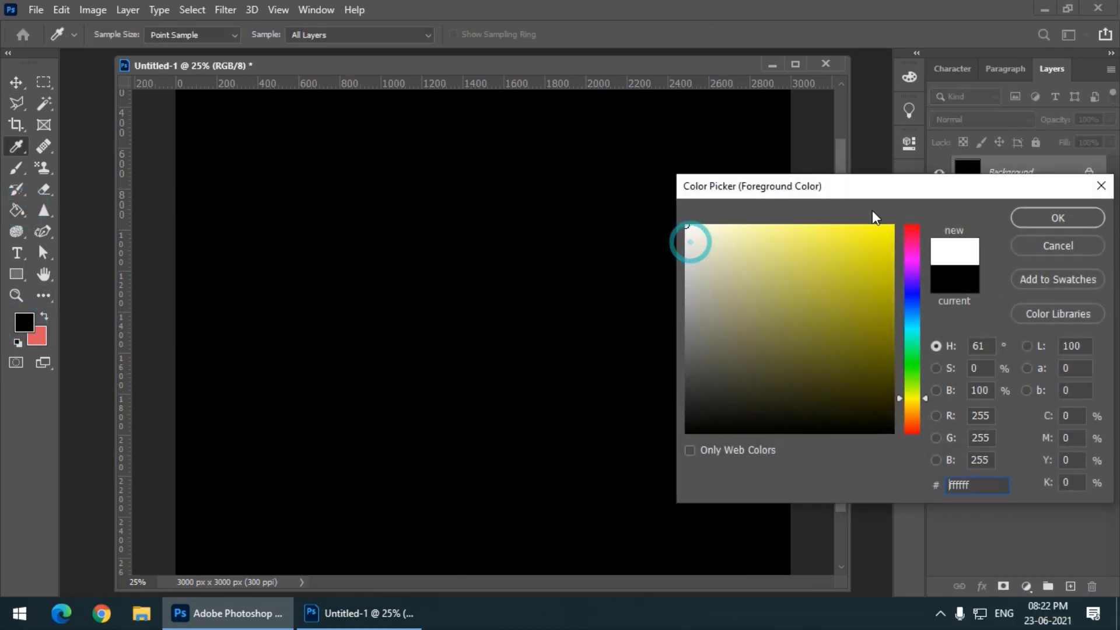
left_click(1053, 220)
left_click(392, 292)
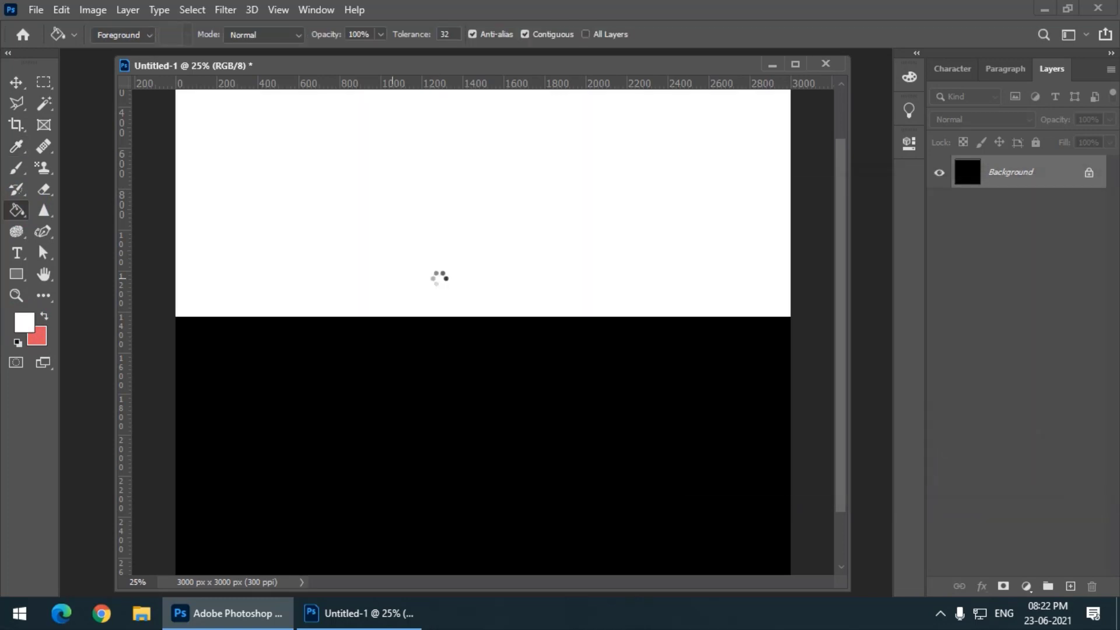
key("ctrl+minus")
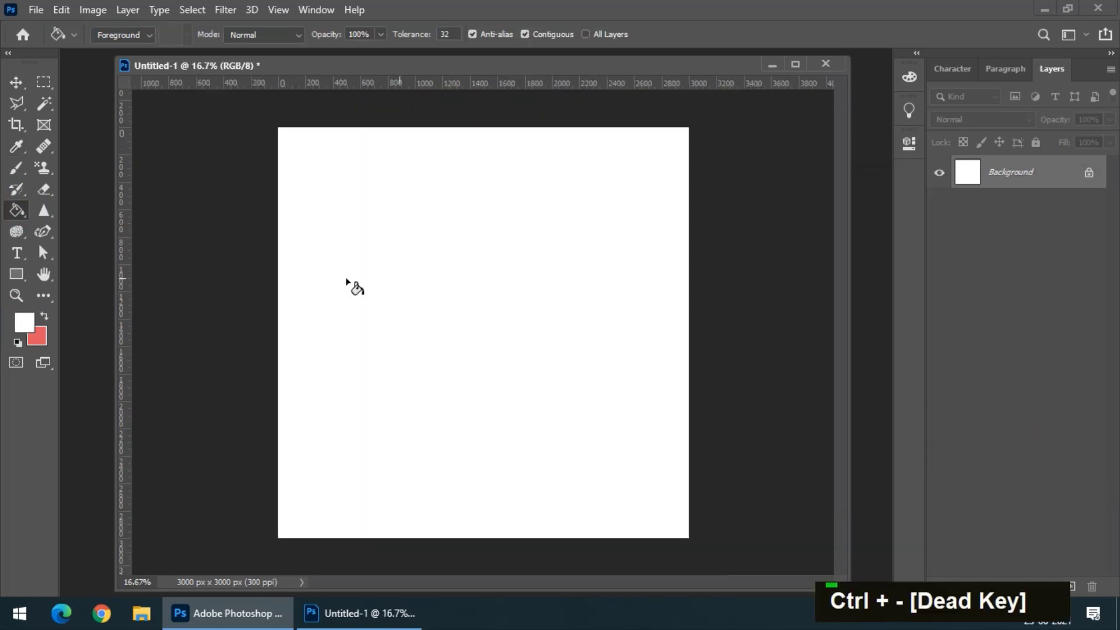
Step: Draw a square shape about 539 px wide near the upper-left corner of the white canvas with the Rectangle tool
left_click(16, 274)
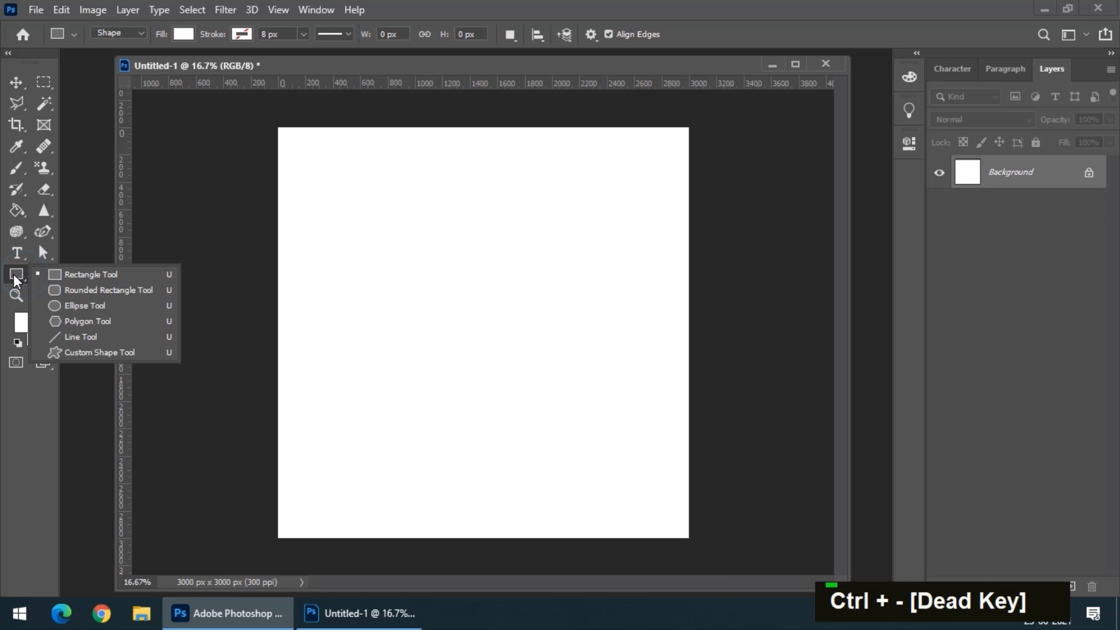
left_click(76, 270)
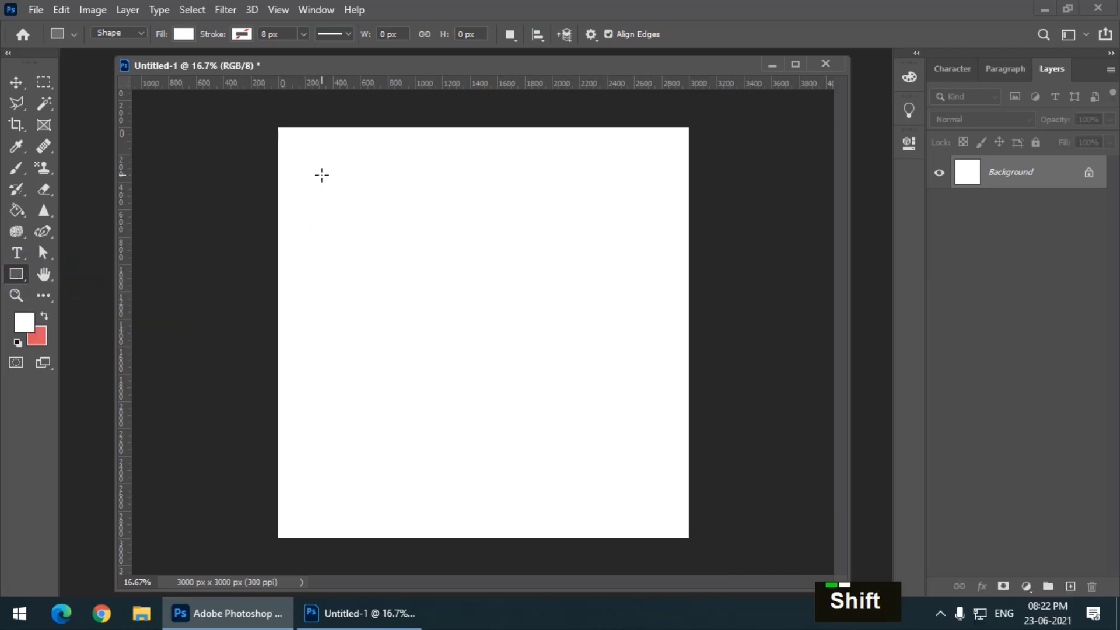
left_click_drag(321, 174, 399, 249)
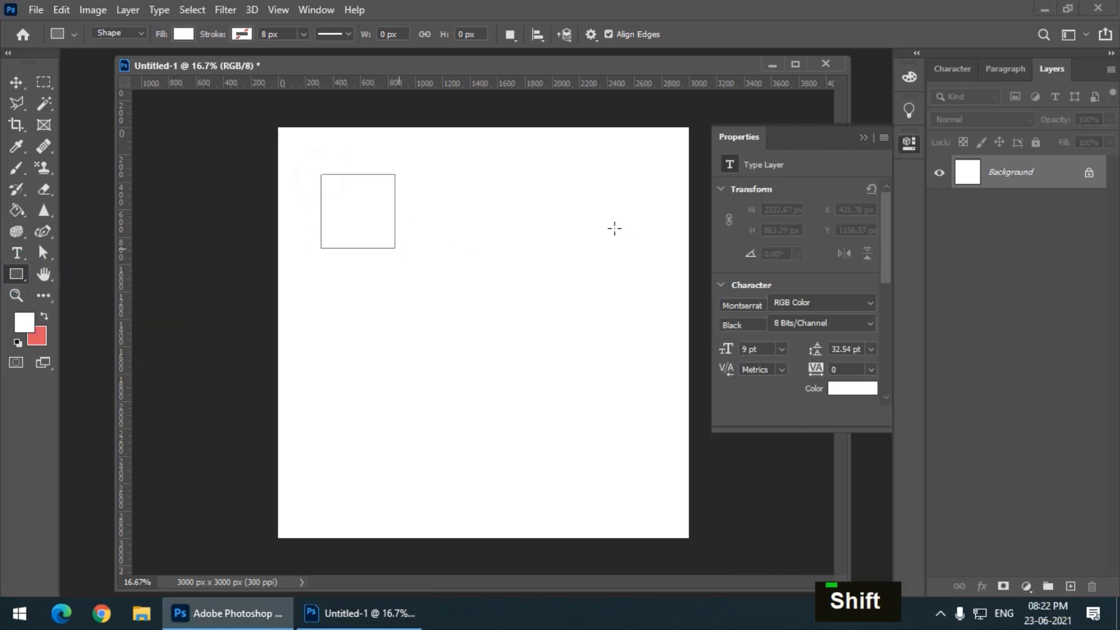
Step: Set the square's fill to a custom brownish red (9f230e) and hide its shape properties
left_click(184, 35)
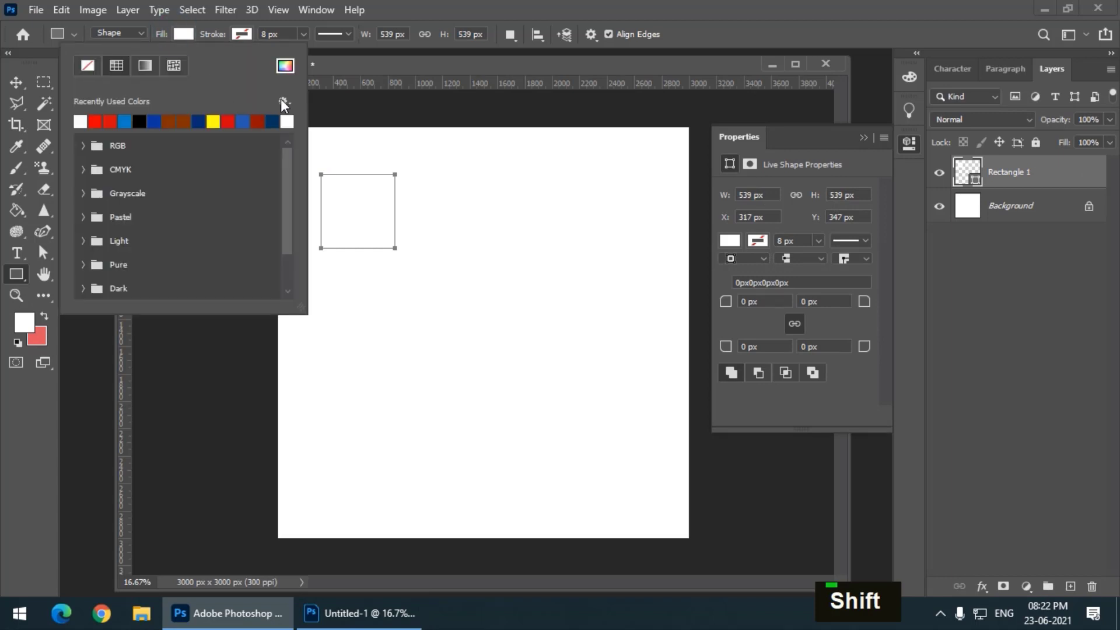
left_click(285, 66)
left_click(870, 315)
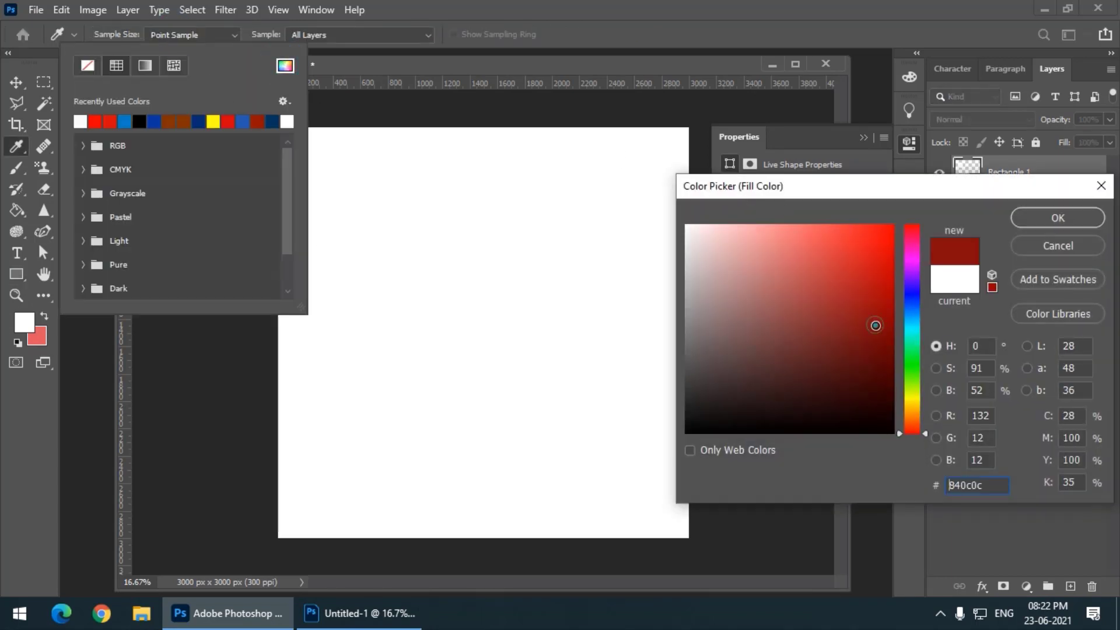
left_click_drag(914, 416, 912, 428)
left_click_drag(870, 315, 875, 303)
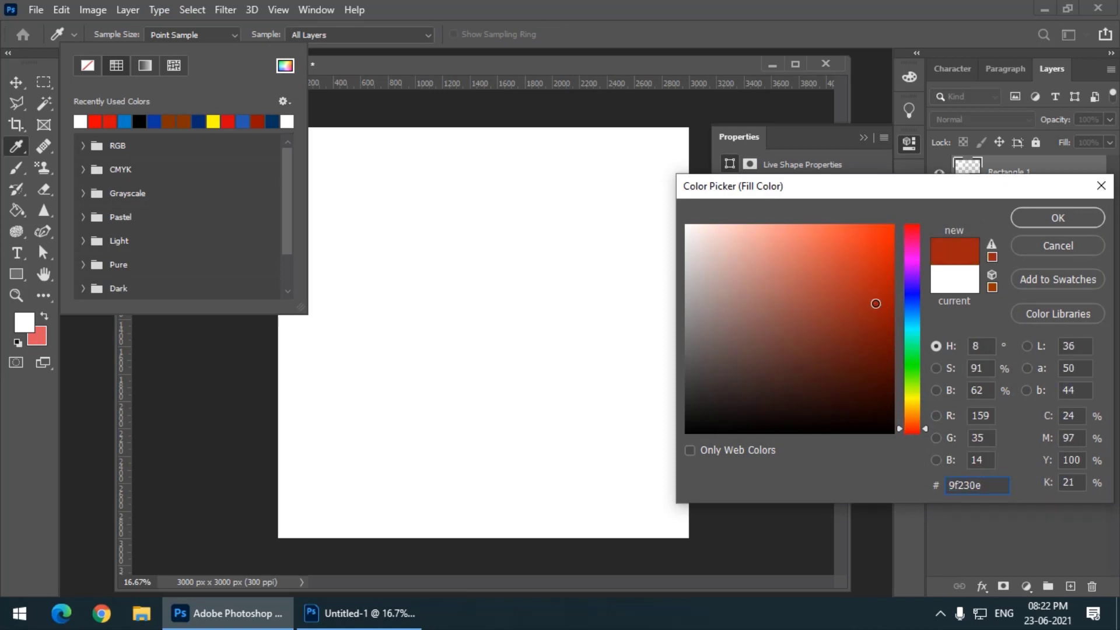
left_click(1050, 221)
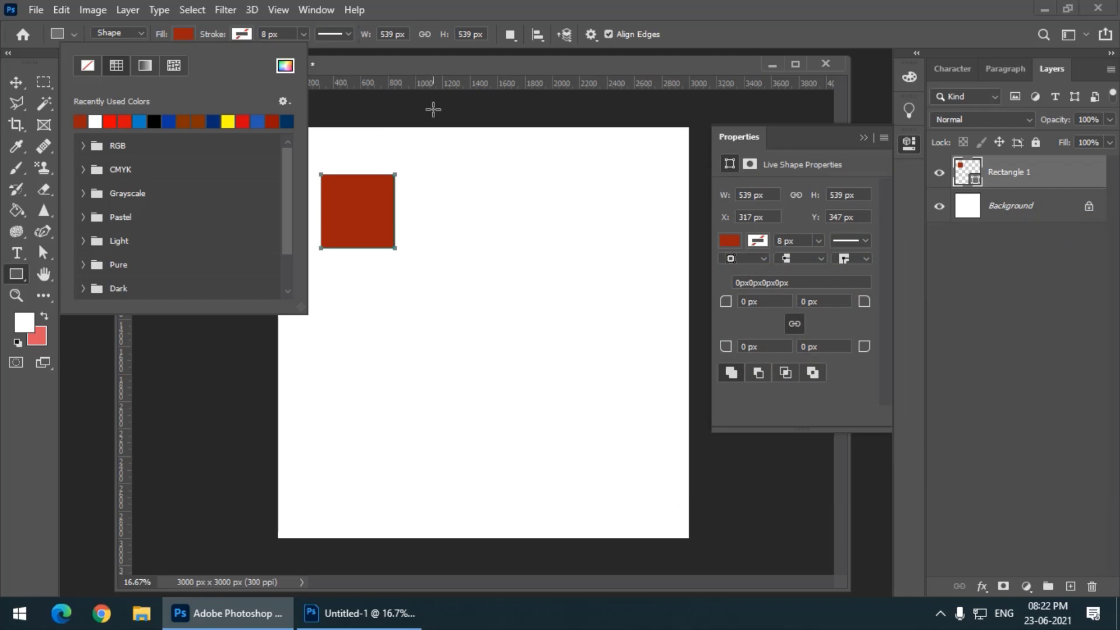
key("ctrl+equal")
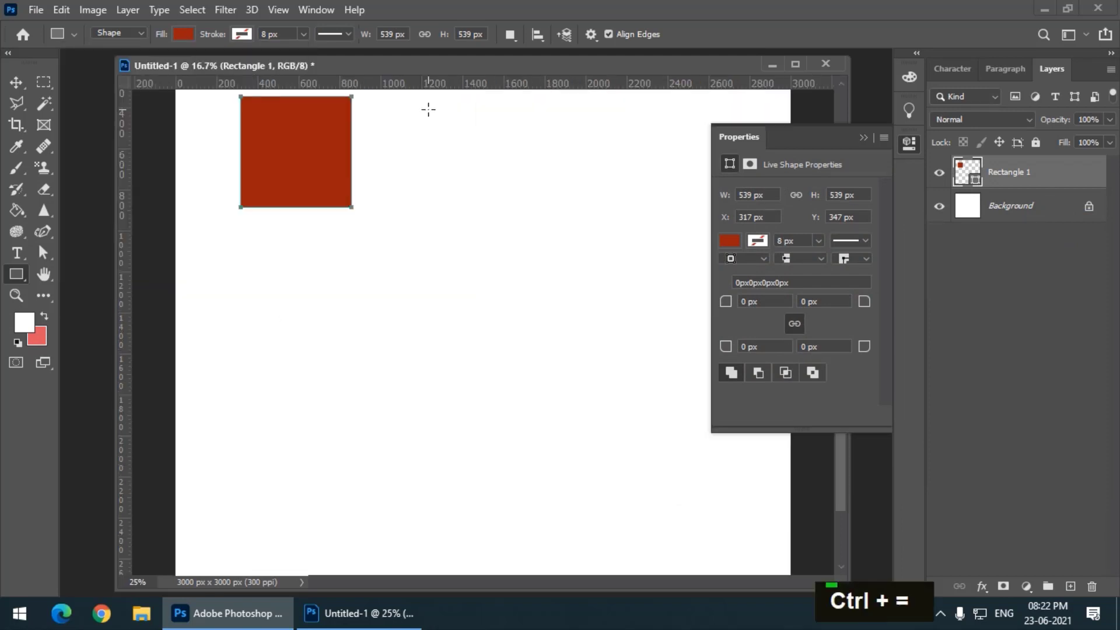
left_click(908, 143)
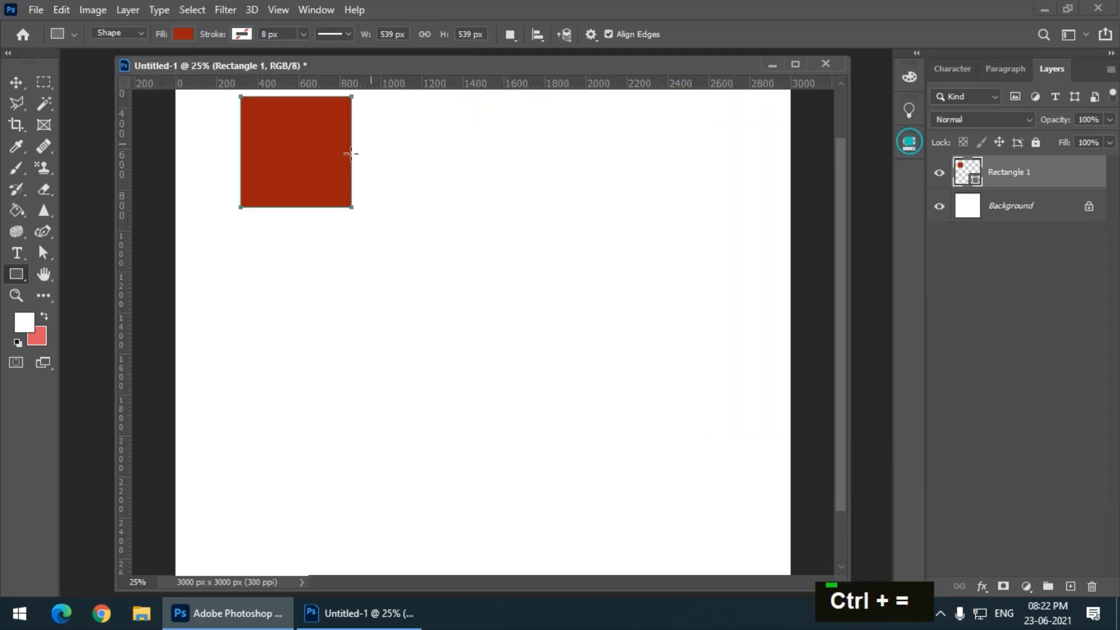
Step: Add a Bevel & Emboss effect to the Rectangle 1 layer with the Inner Bevel style
scroll(315, 130, "up", 3)
scroll(369, 149, "up", 1)
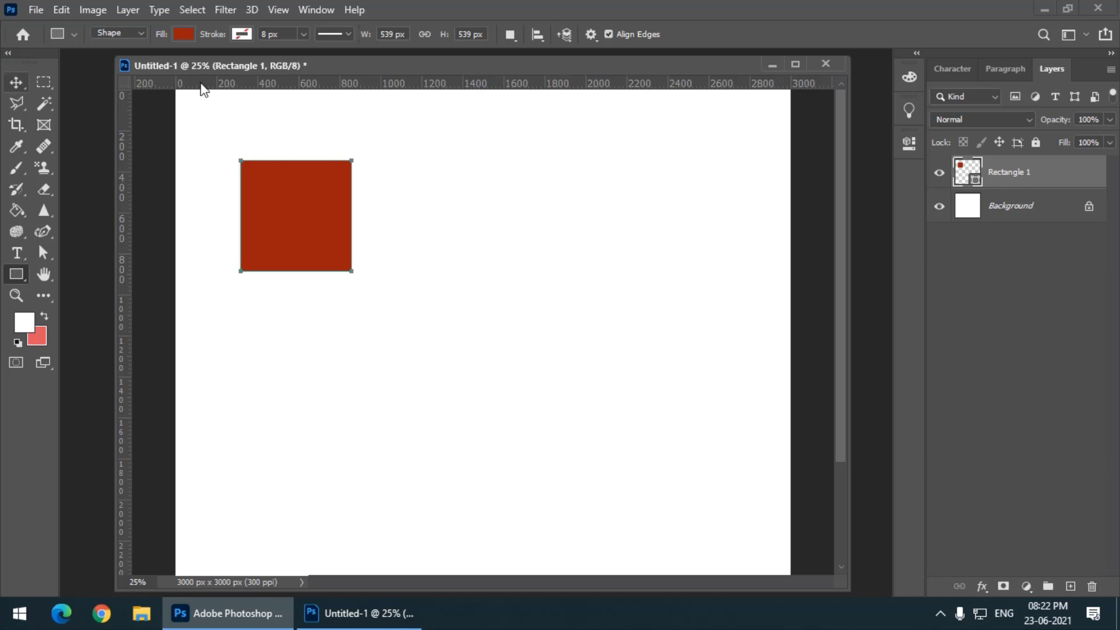
double_click(1081, 176)
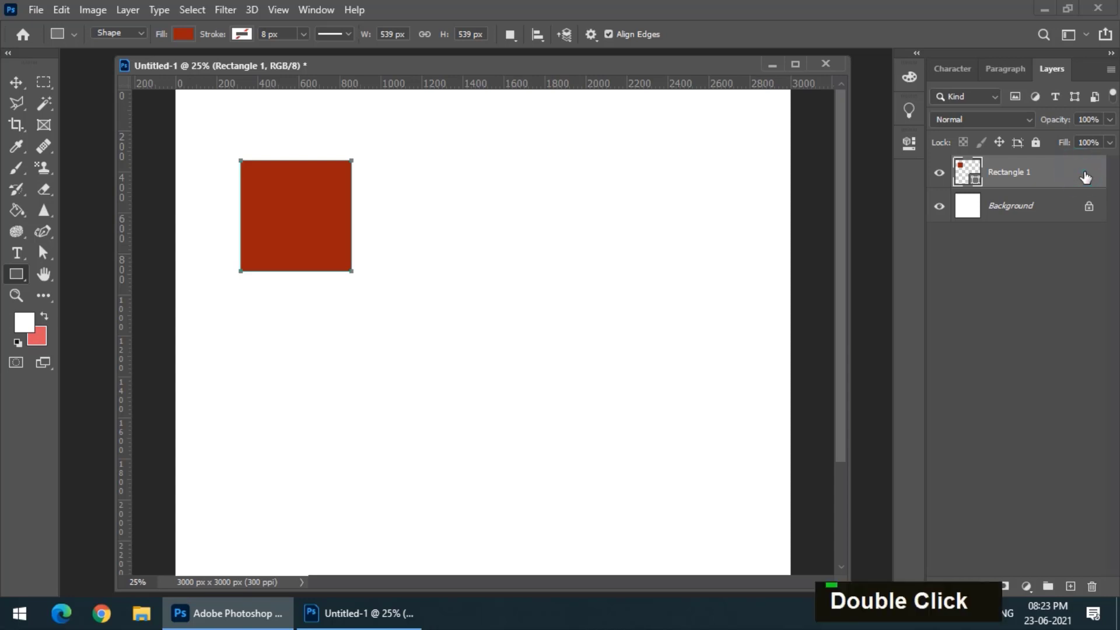
left_click_drag(603, 114, 578, 146)
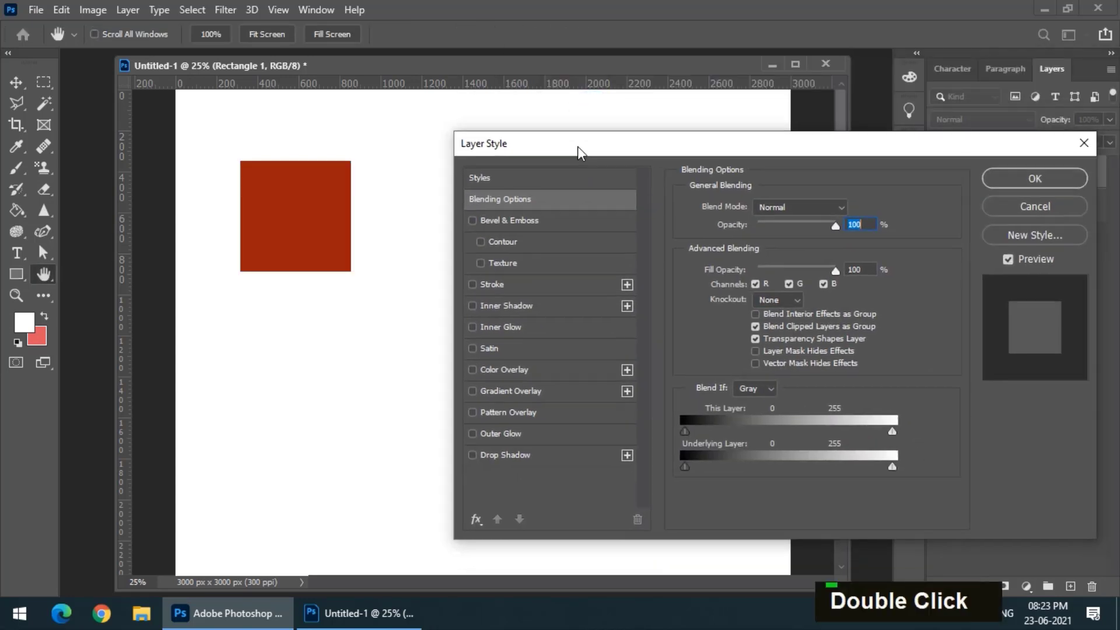
left_click(520, 220)
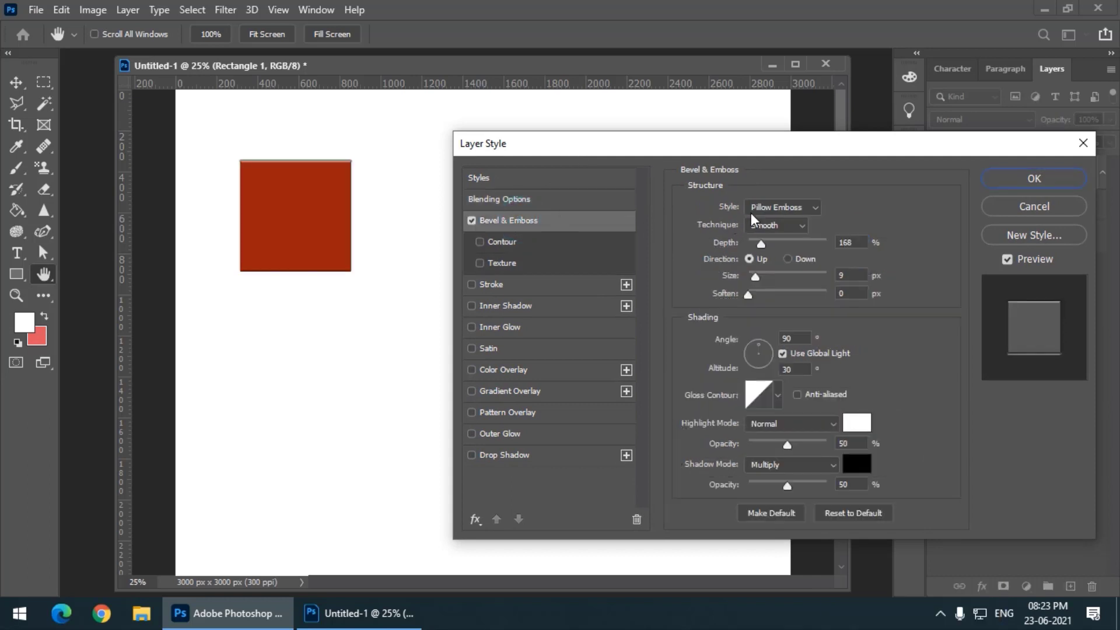
left_click(779, 209)
left_click(777, 230)
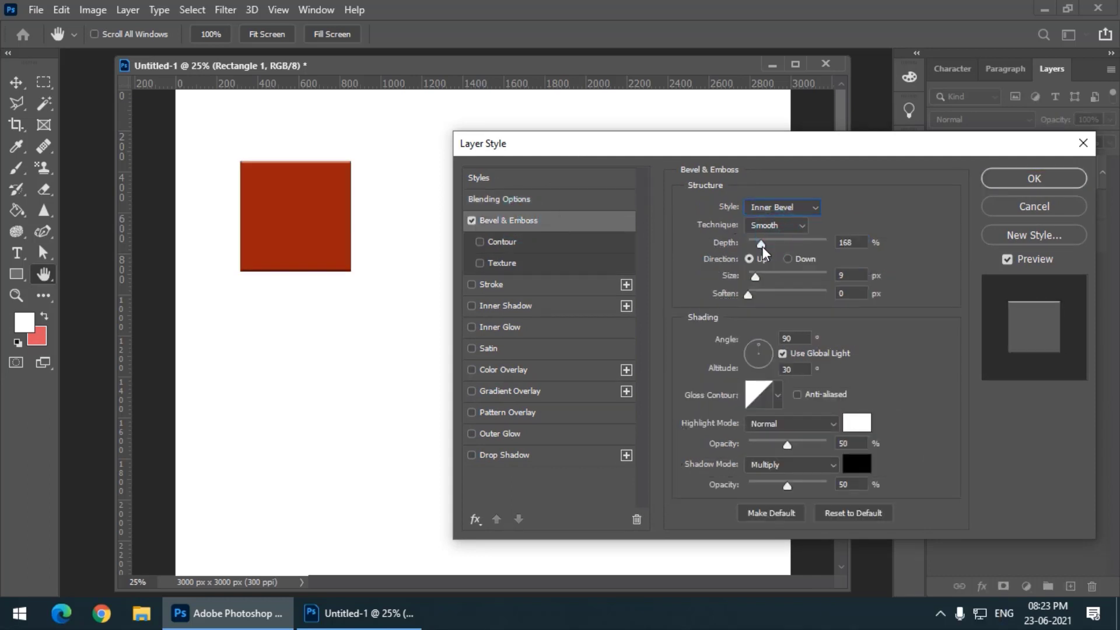
Step: Set the square's bevel depth to 448% and size to 76 px, and apply the layer style
left_click(762, 246)
left_click_drag(762, 246, 777, 276)
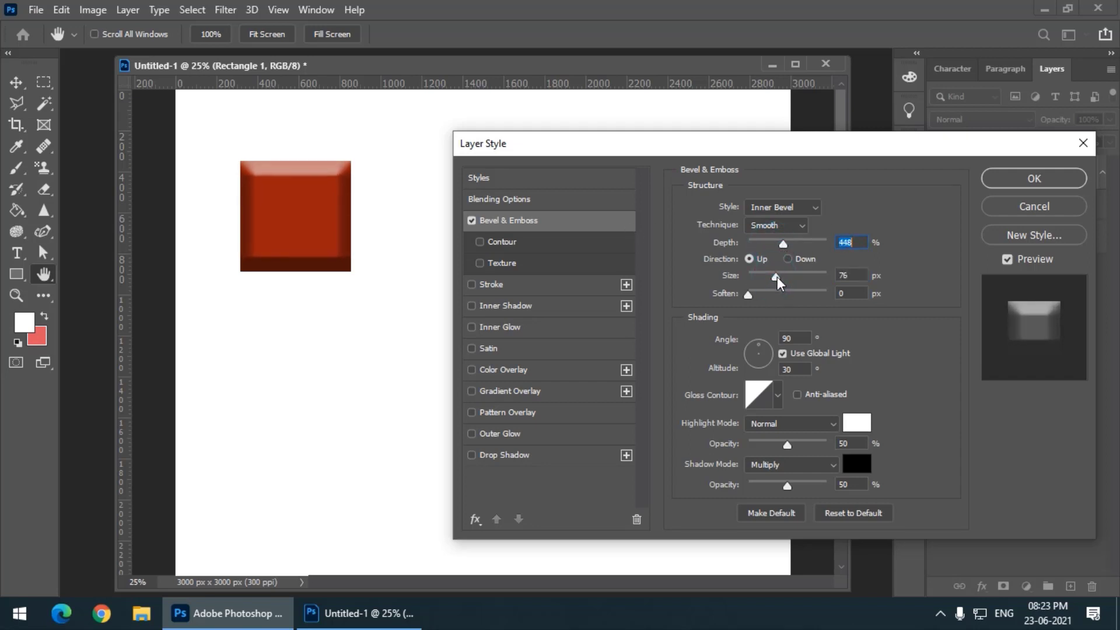
left_click(1016, 180)
Step: Start a text layer reading "Ca" below the square and set its text color to black
left_click(17, 253)
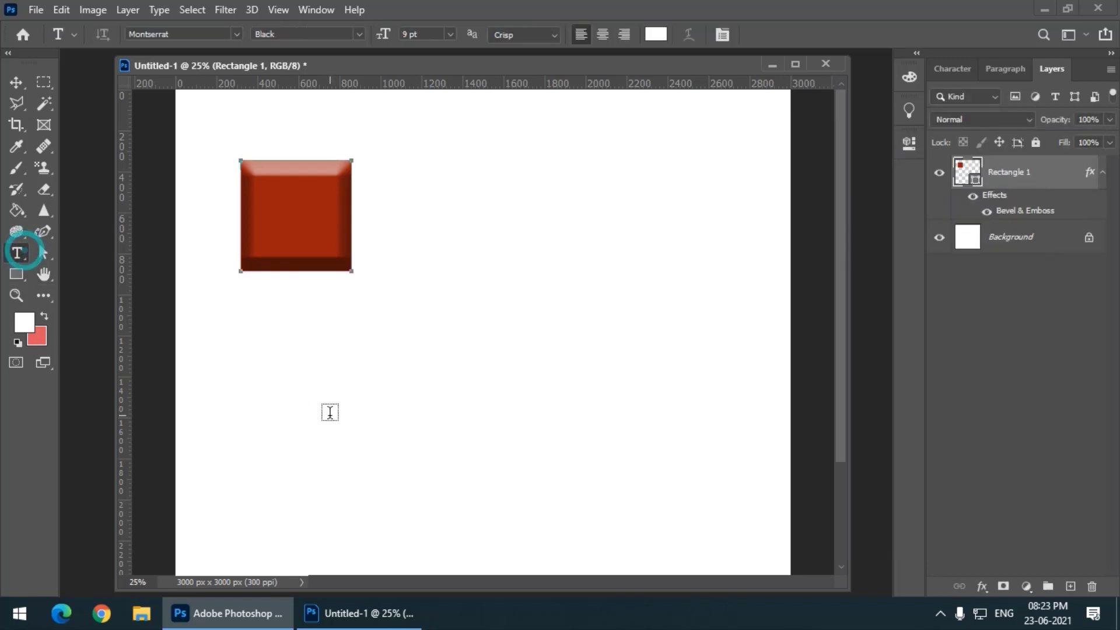
left_click(328, 406)
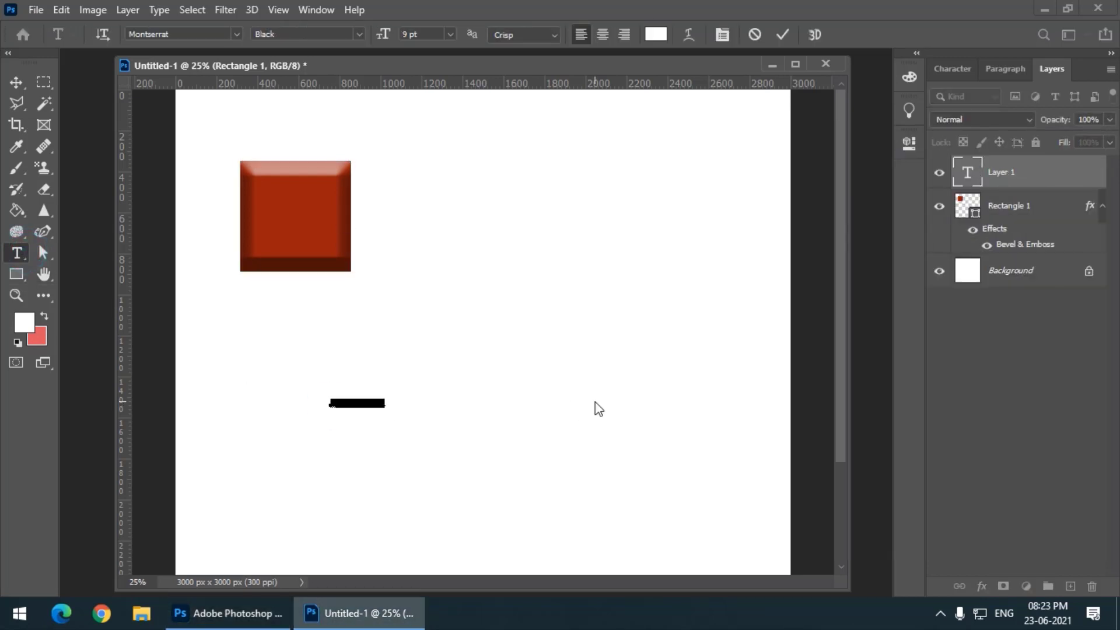
type("Ca")
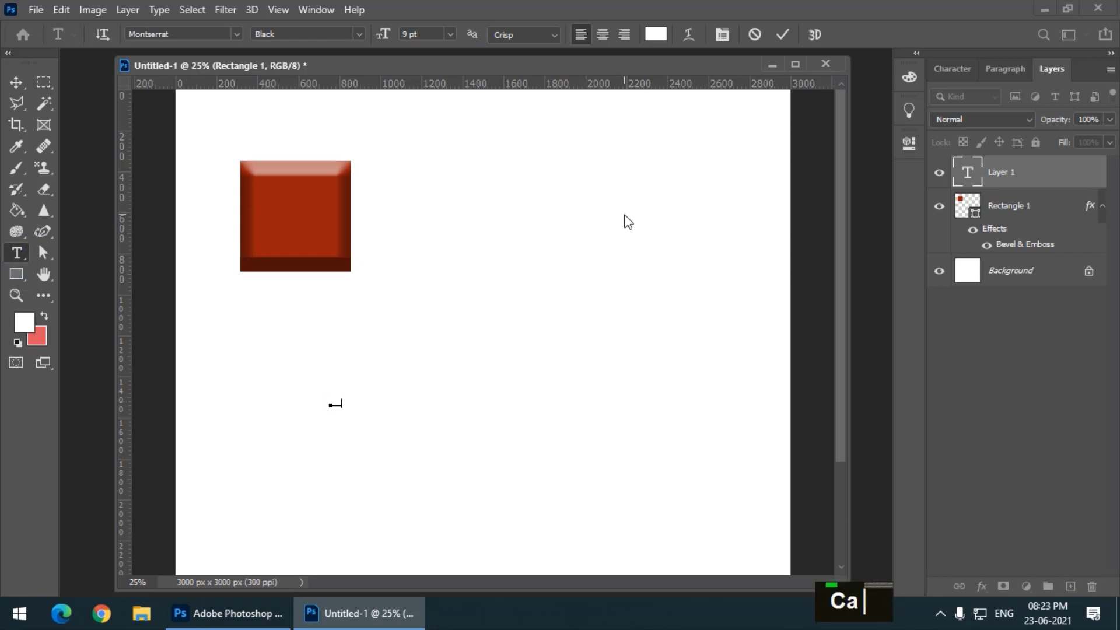
left_click(656, 35)
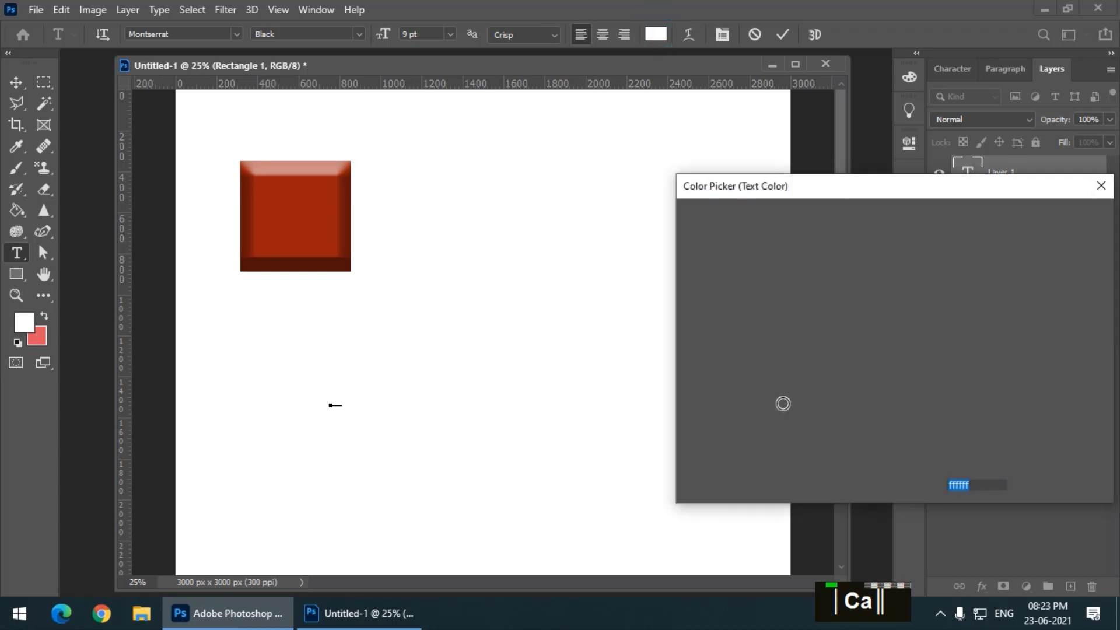
left_click(882, 422)
left_click(1041, 211)
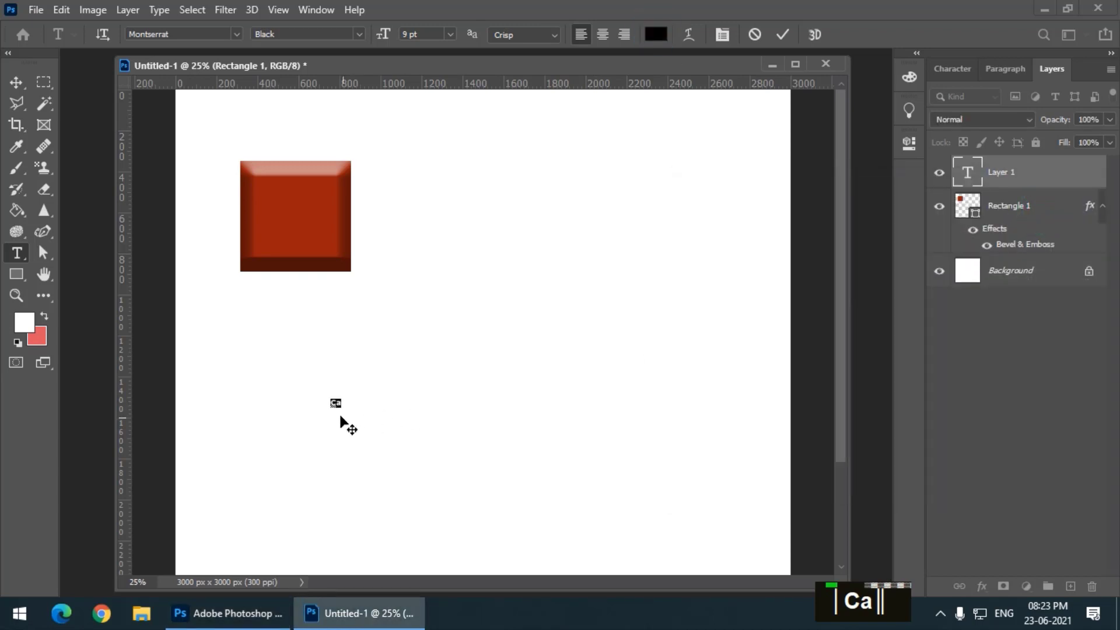
left_click(339, 398)
double_click(341, 401)
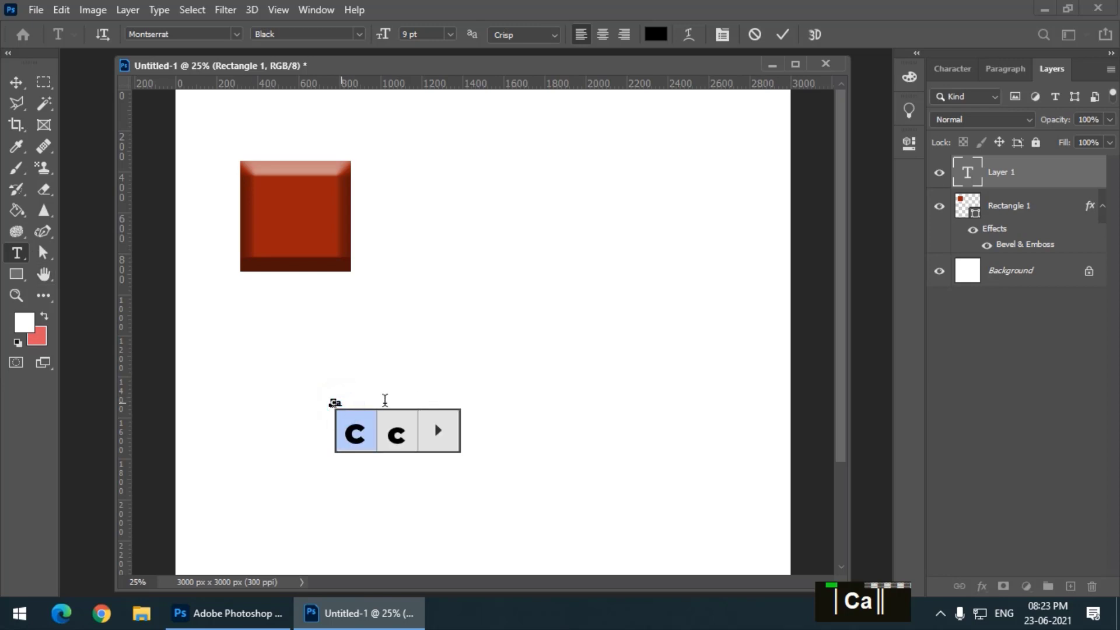
left_click(336, 403)
key("Escape")
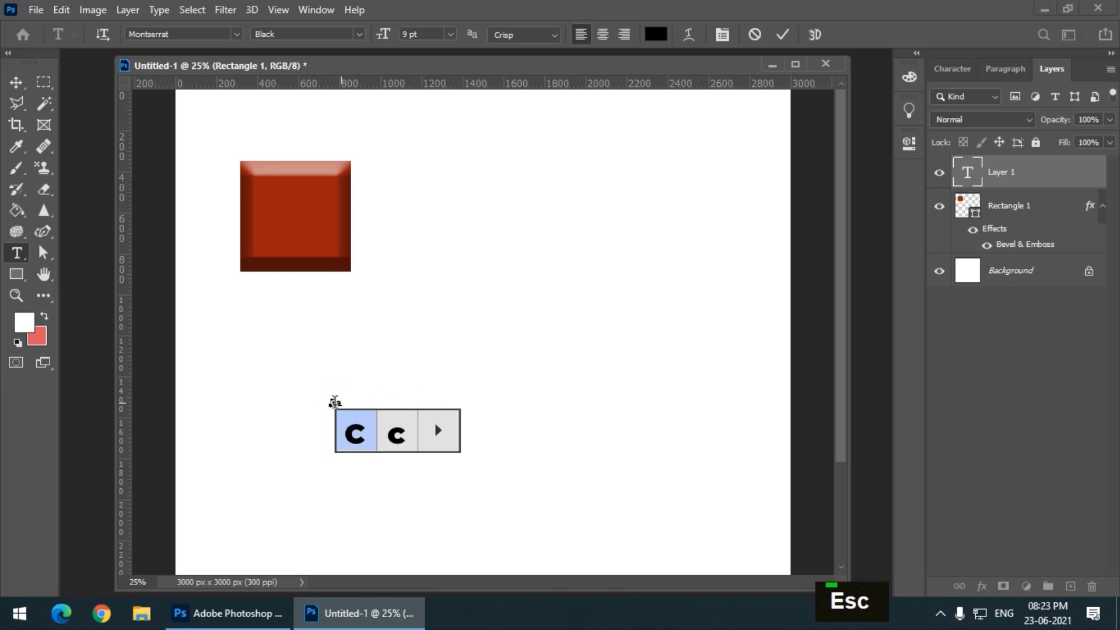
left_click(337, 406)
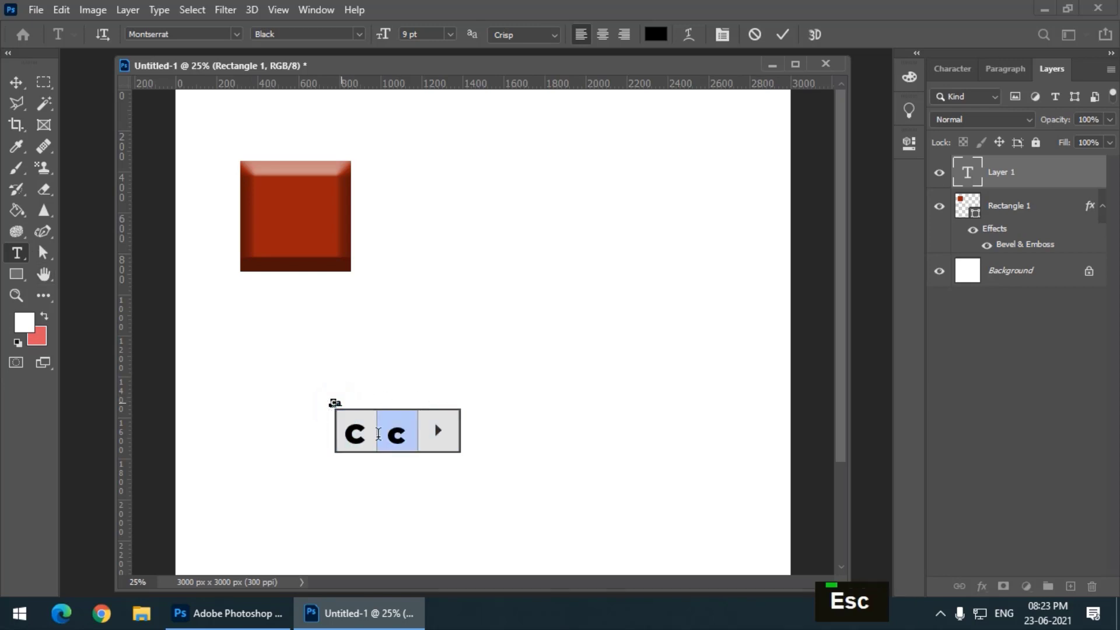
left_click(378, 436)
left_click(338, 403)
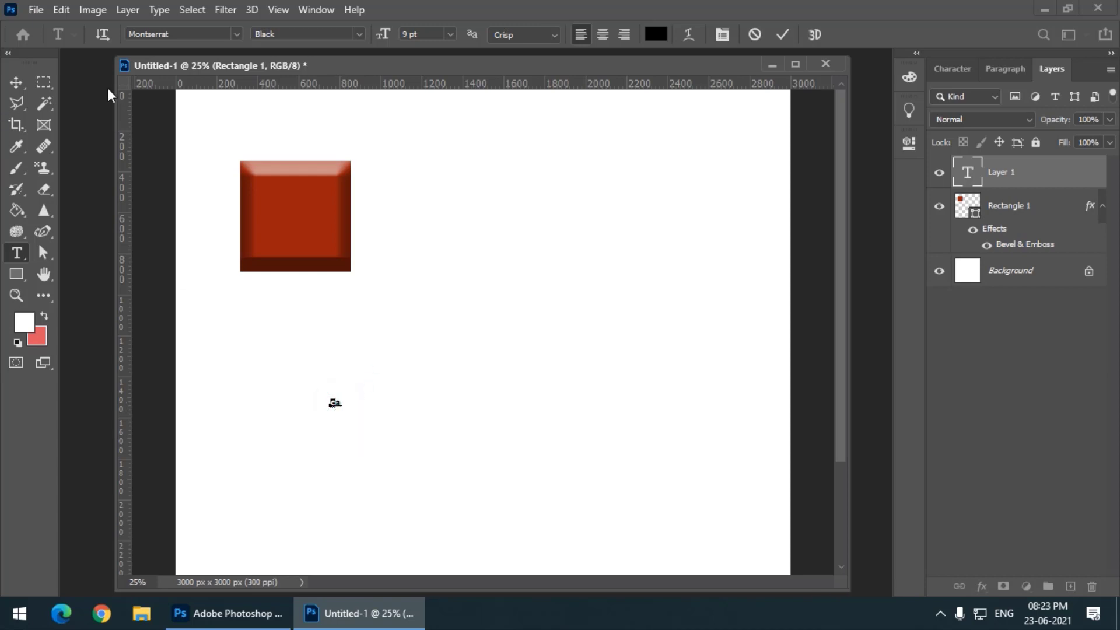
left_click(332, 403)
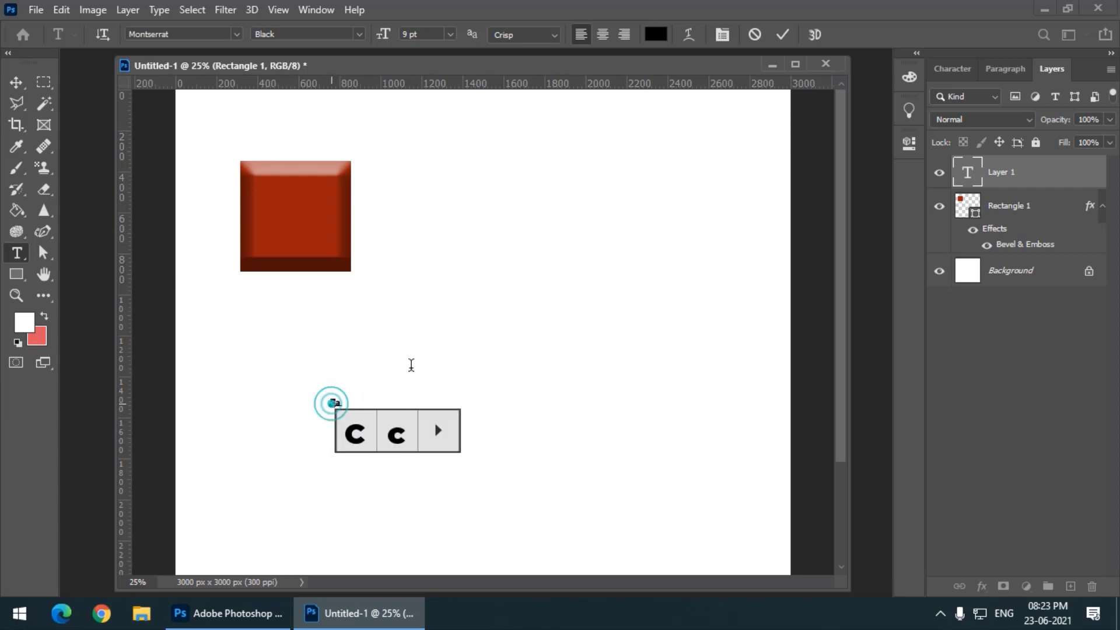
Step: Enlarge the "Ca" text to about 60 pt with a free transform and extend it to read "Cabury"
key("ctrl+equal")
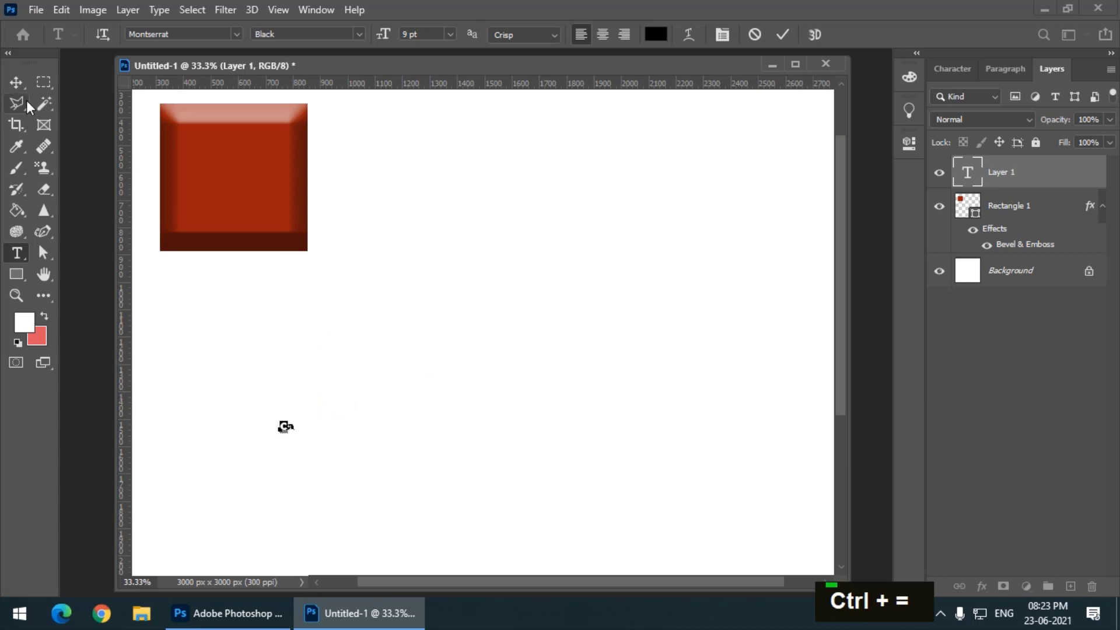
mouse_move(294, 425)
left_click(16, 82)
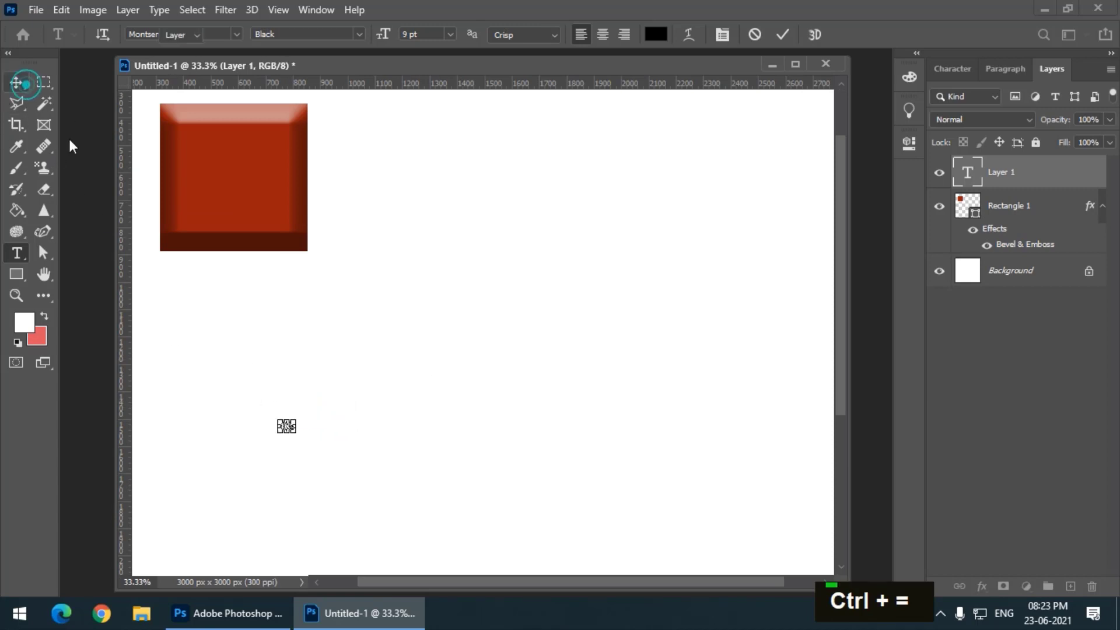
key("ctrl+t")
left_click_drag(292, 417, 383, 367)
key("Return")
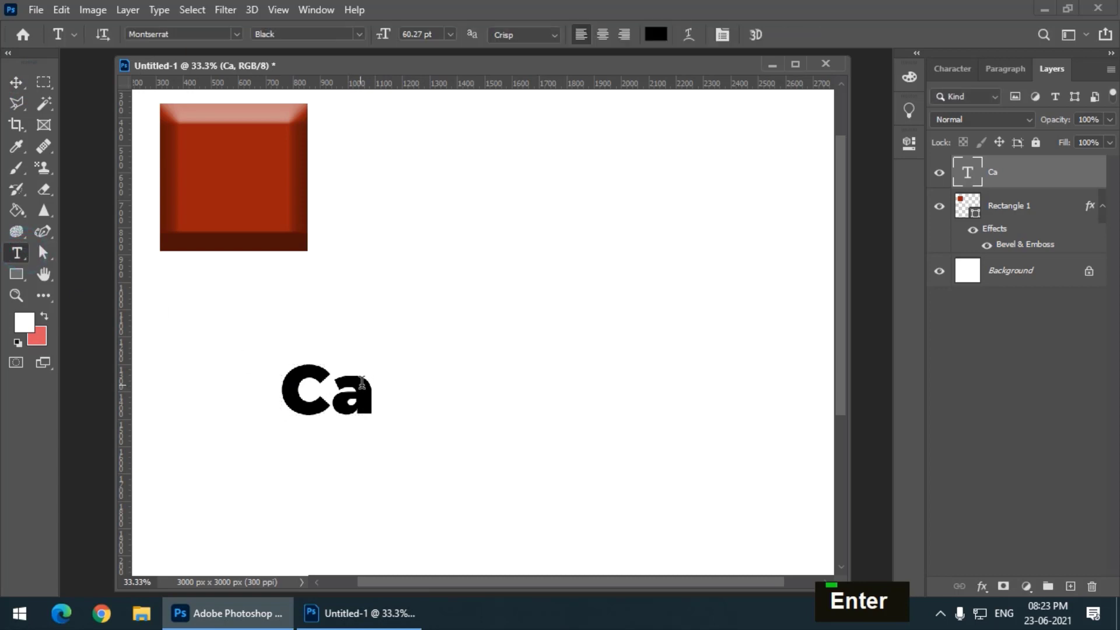
left_click(372, 390)
type("bury")
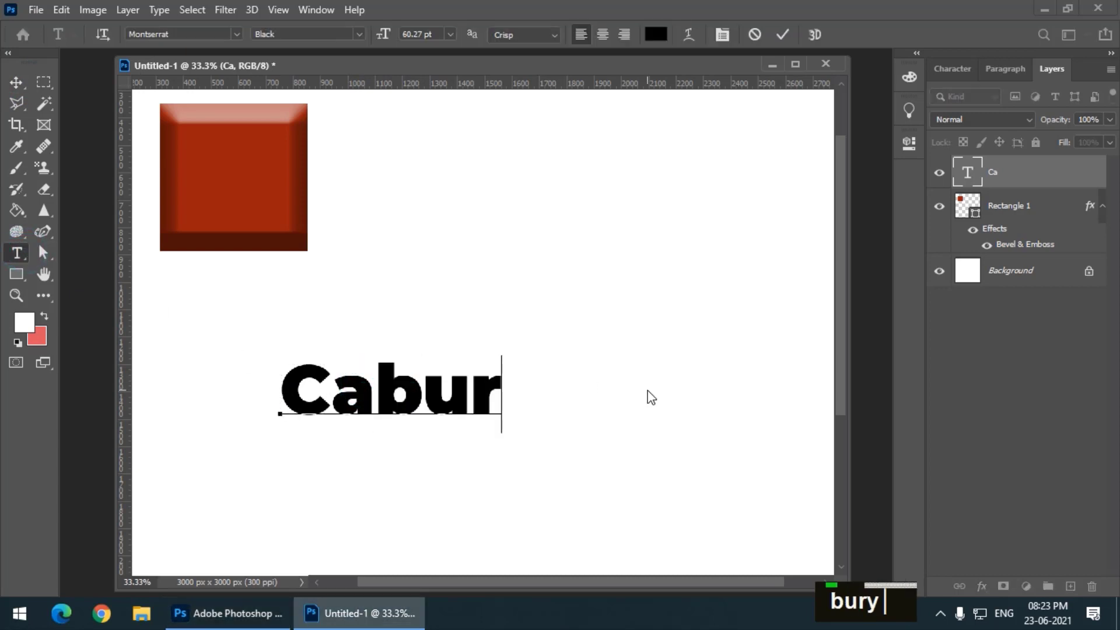
Step: Scale the text to about 39.6%, rotate it about -25°, and place it on the red square
left_click(28, 84)
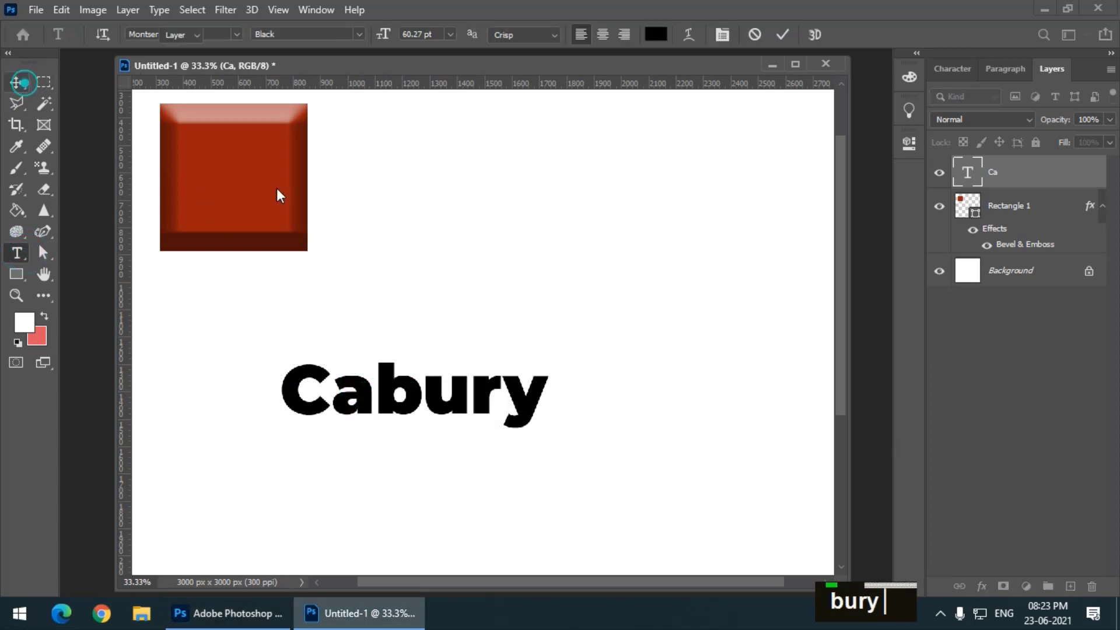
left_click_drag(550, 360, 284, 129)
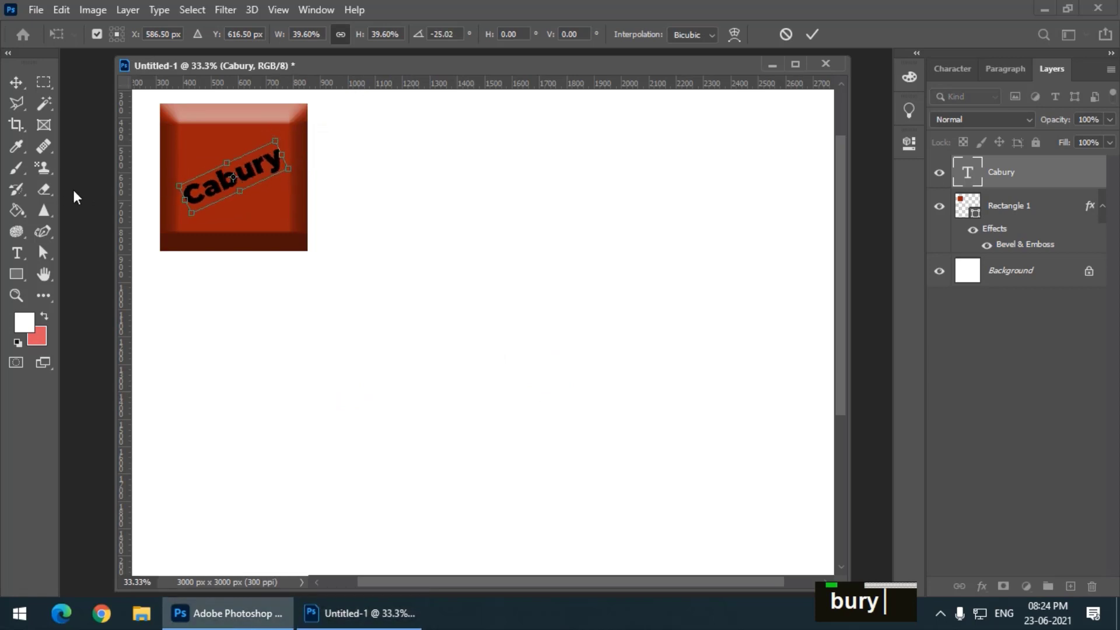
key("Return")
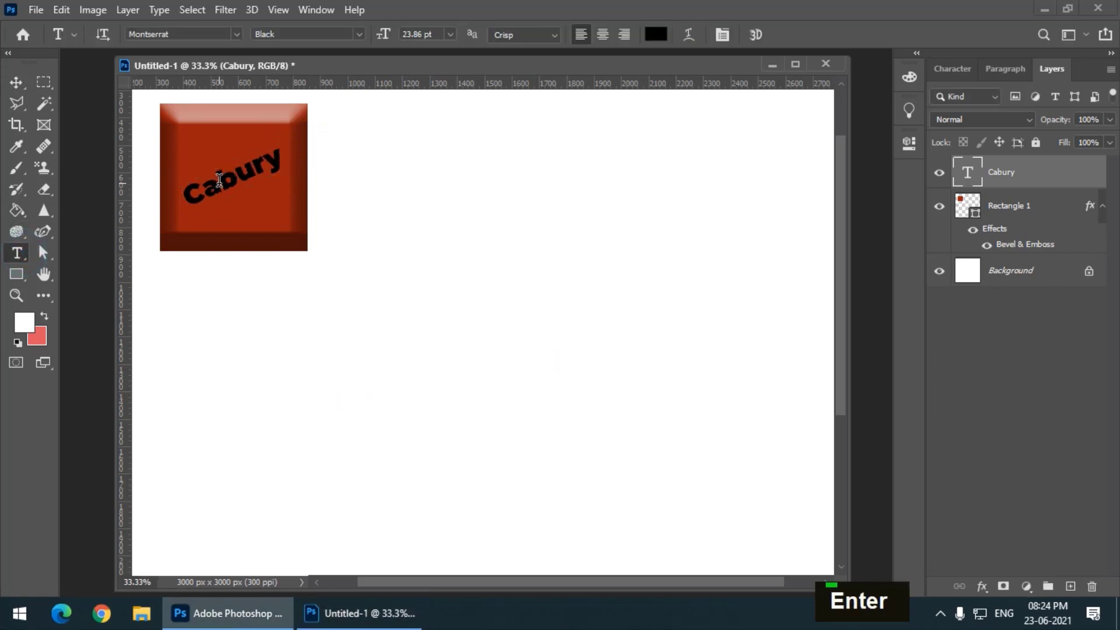
Step: Correct the text to "Cadbury", scale it to about 83% to fit inside the square's bevel, and nudge it left
left_click(200, 191)
type("d")
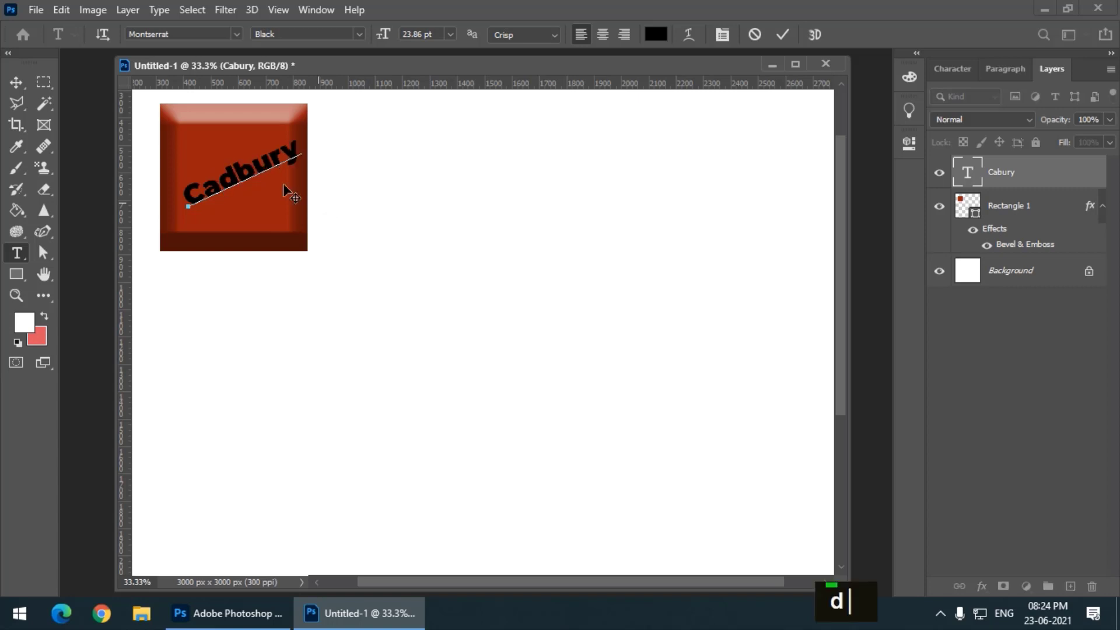
left_click(16, 82)
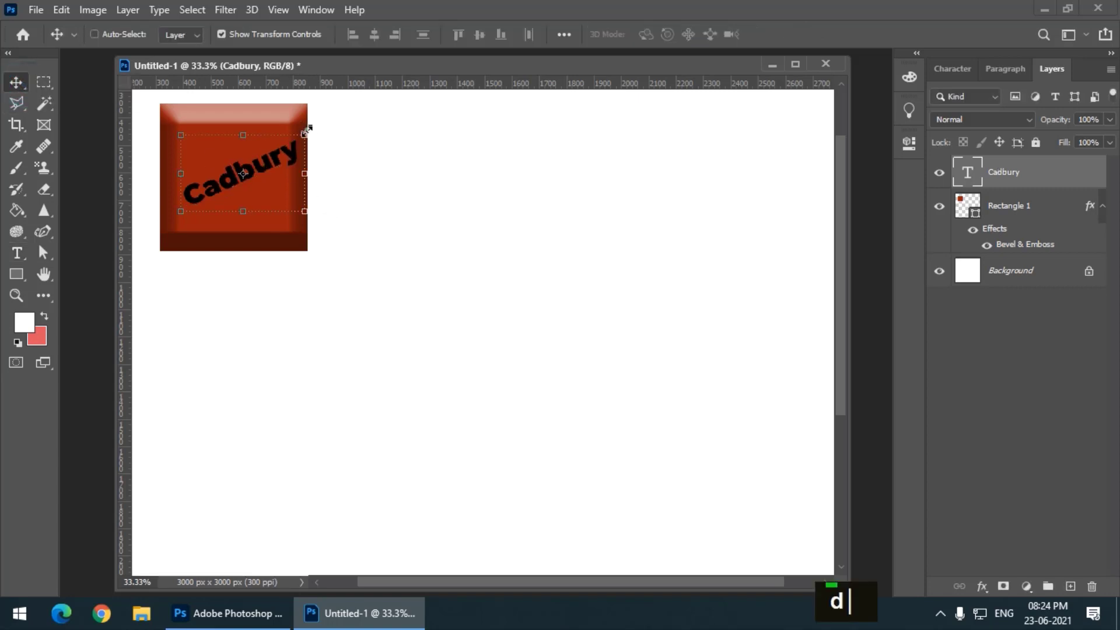
mouse_move(304, 134)
left_mouse_down()
mouse_move(297, 123)
mouse_move(290, 142)
left_mouse_up()
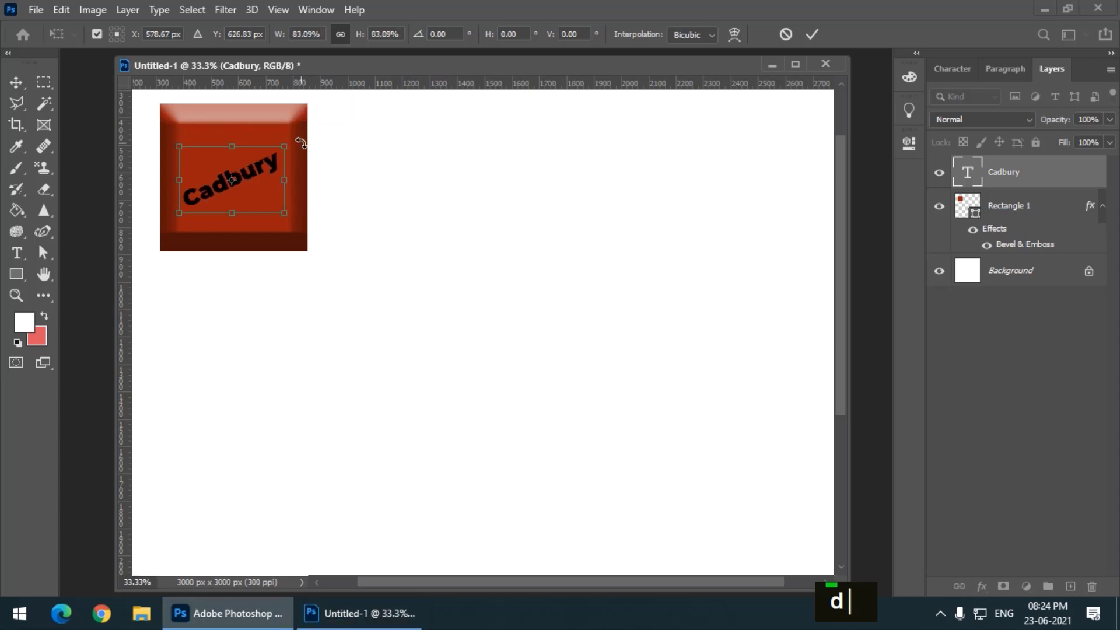
key("Return")
key("Left")
key("Left")
Step: Change the fill of the Rectangle 1 square to a chocolate brown (8c2e10)
right_click(264, 122)
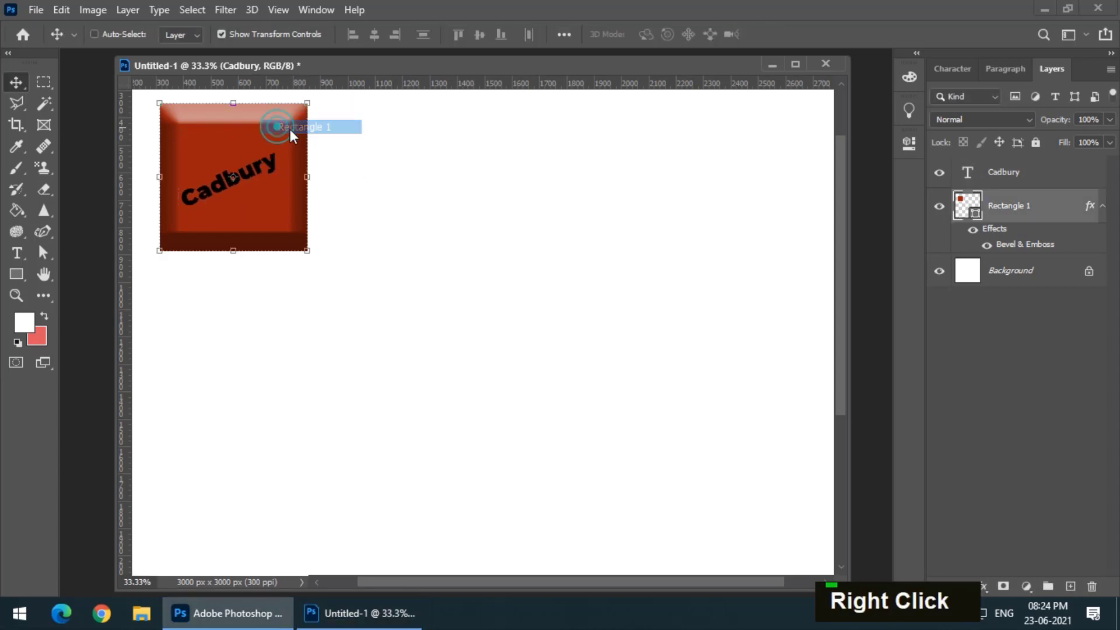
left_click(289, 128)
left_click(940, 65)
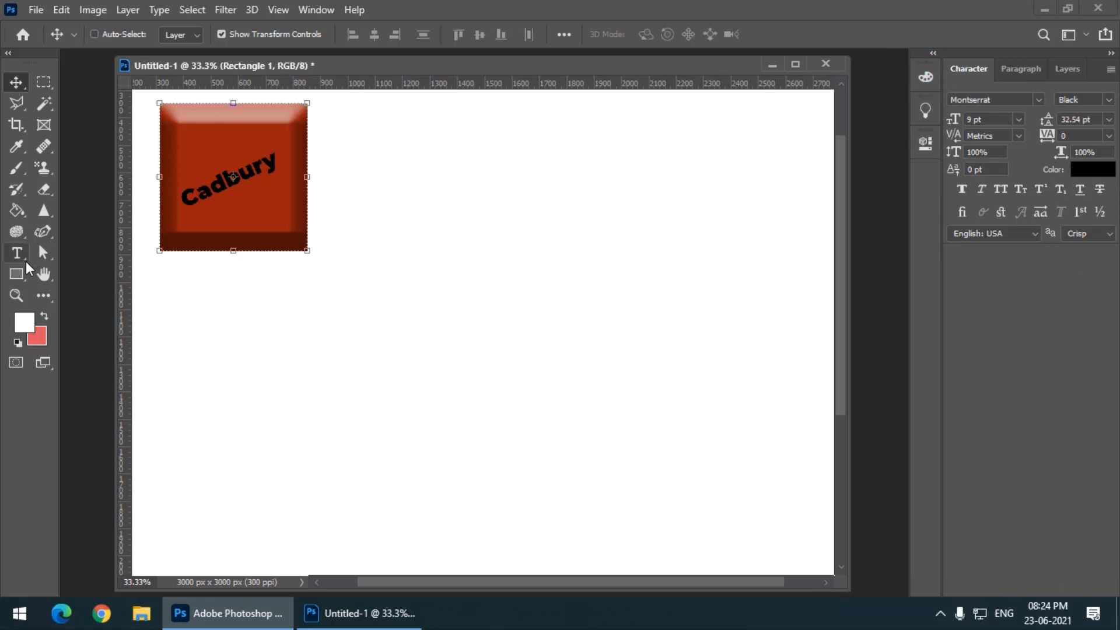
left_click(16, 273)
left_click(183, 33)
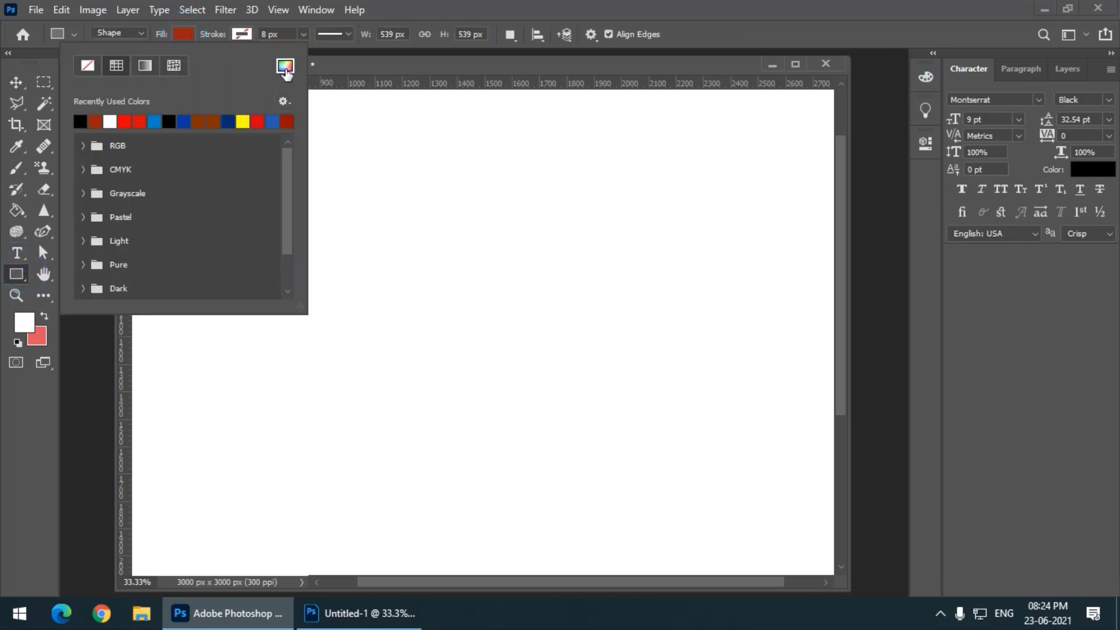
left_click(286, 66)
left_click(872, 295)
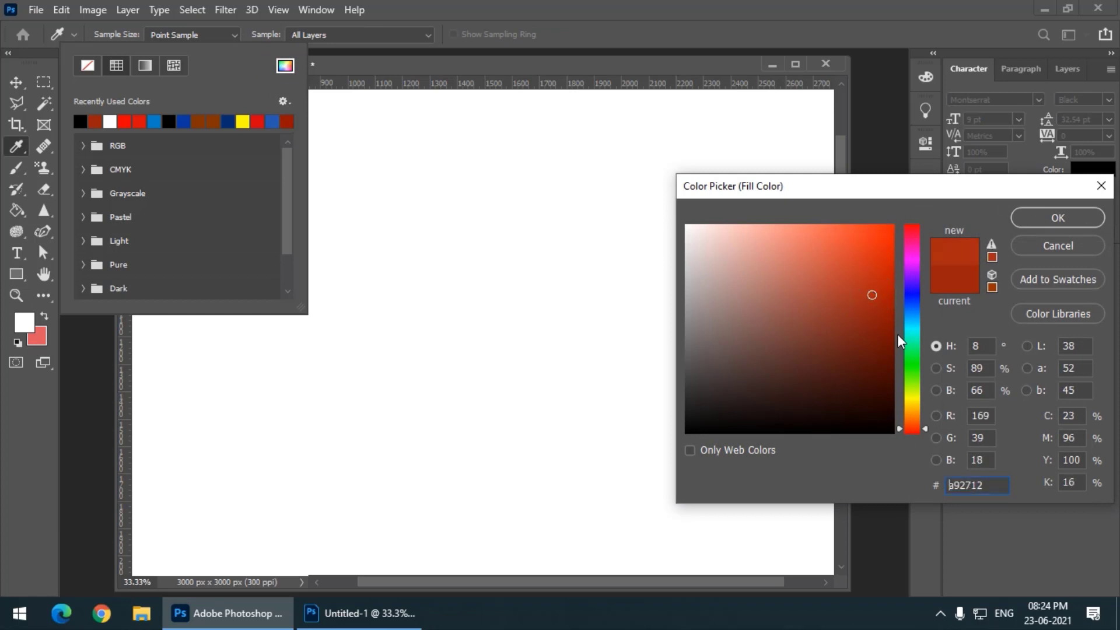
left_click(876, 324)
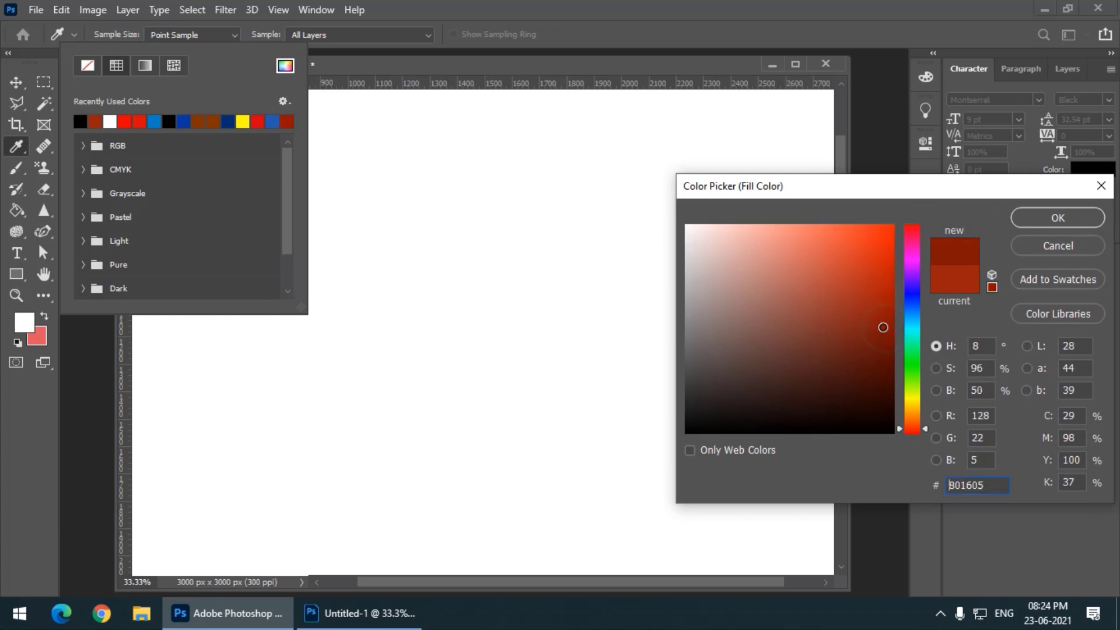
left_click(914, 432)
left_click(870, 319)
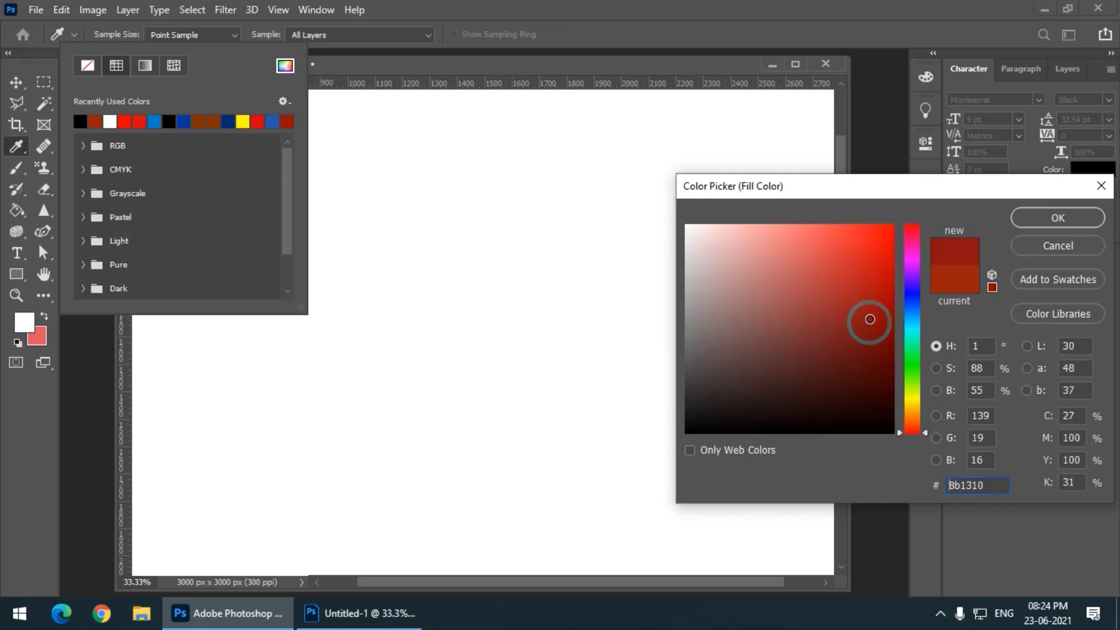
left_click(920, 426)
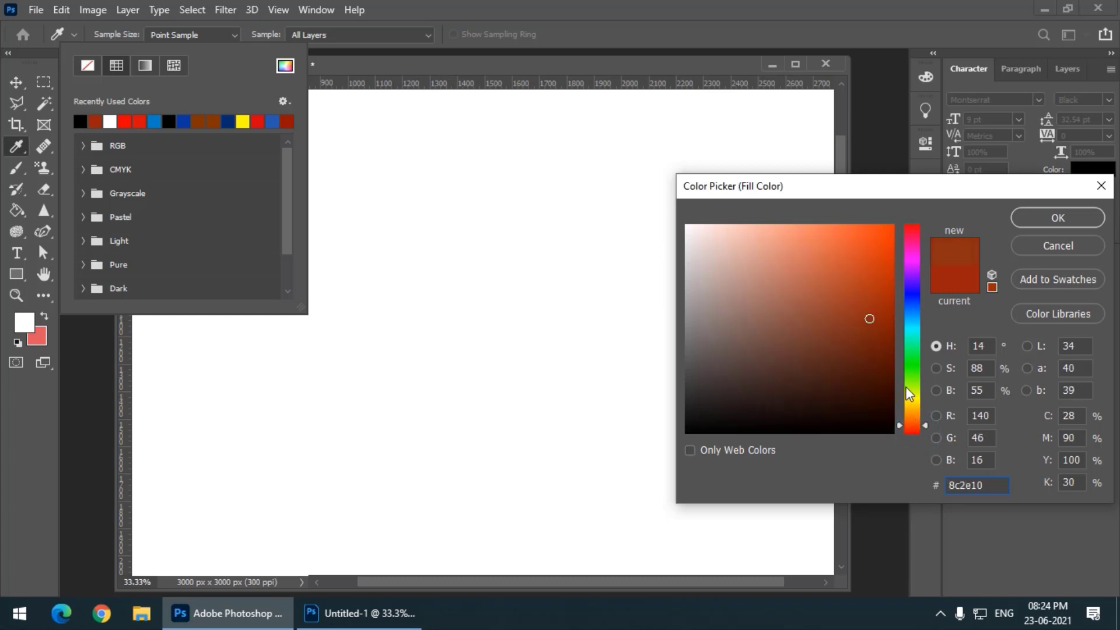
left_click(1057, 218)
left_click(358, 66)
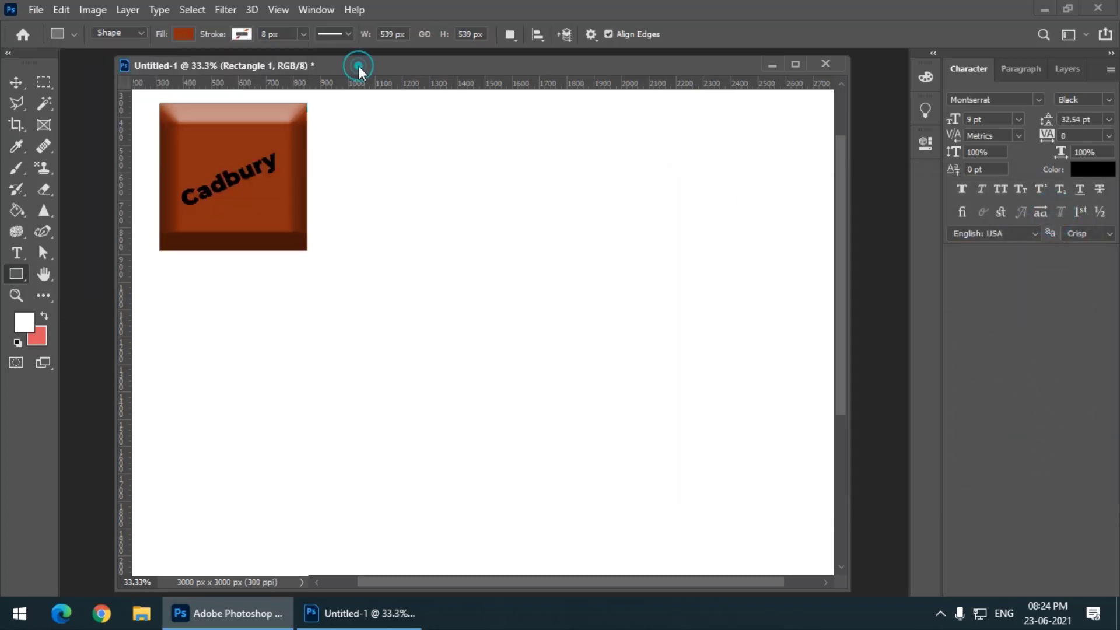
Step: Select the Cadbury text layer and nudge it slightly upward on the square
left_click(16, 81)
right_click(251, 173)
left_click(277, 179)
key("Up")
key("Up")
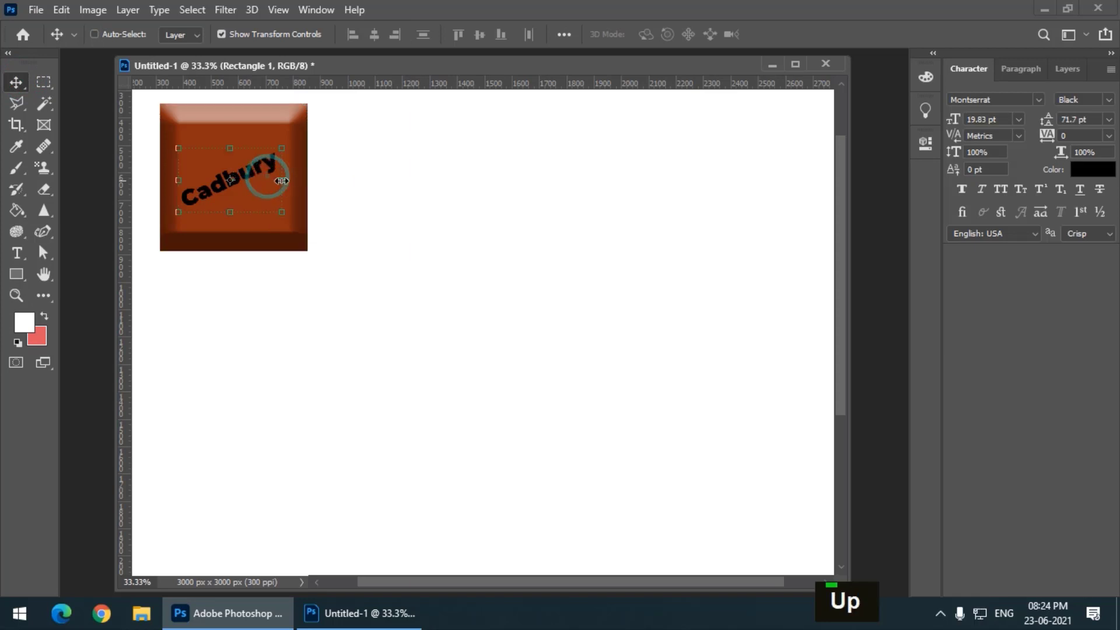
Step: Nudge the Cadbury text slightly right and match its colour to the square's brown (8c2e10)
key("Right")
key("Right")
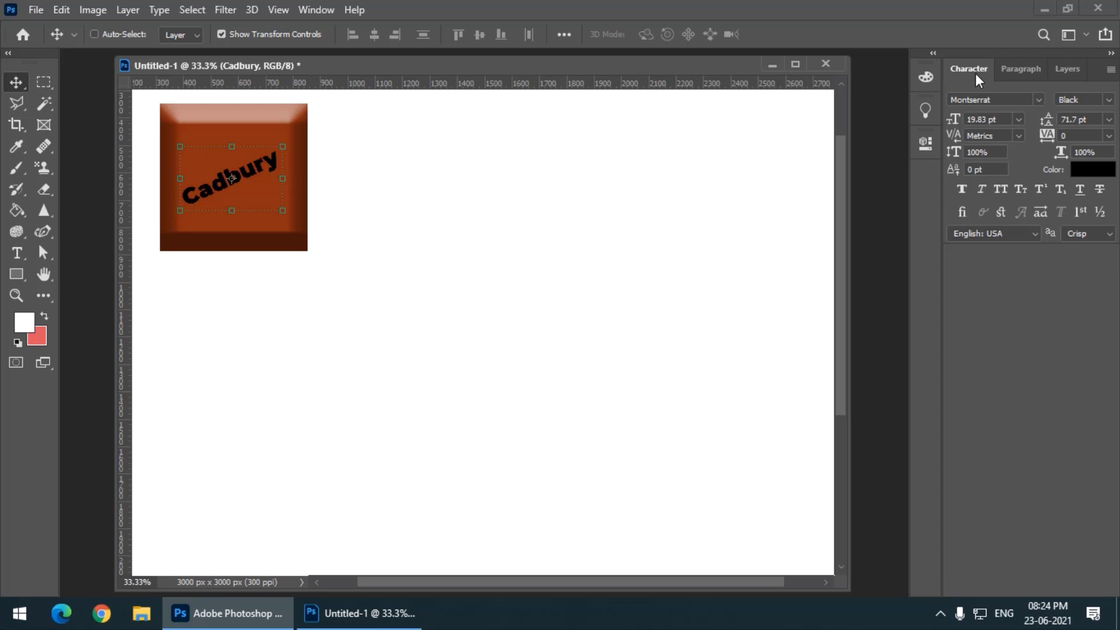
left_click(1102, 177)
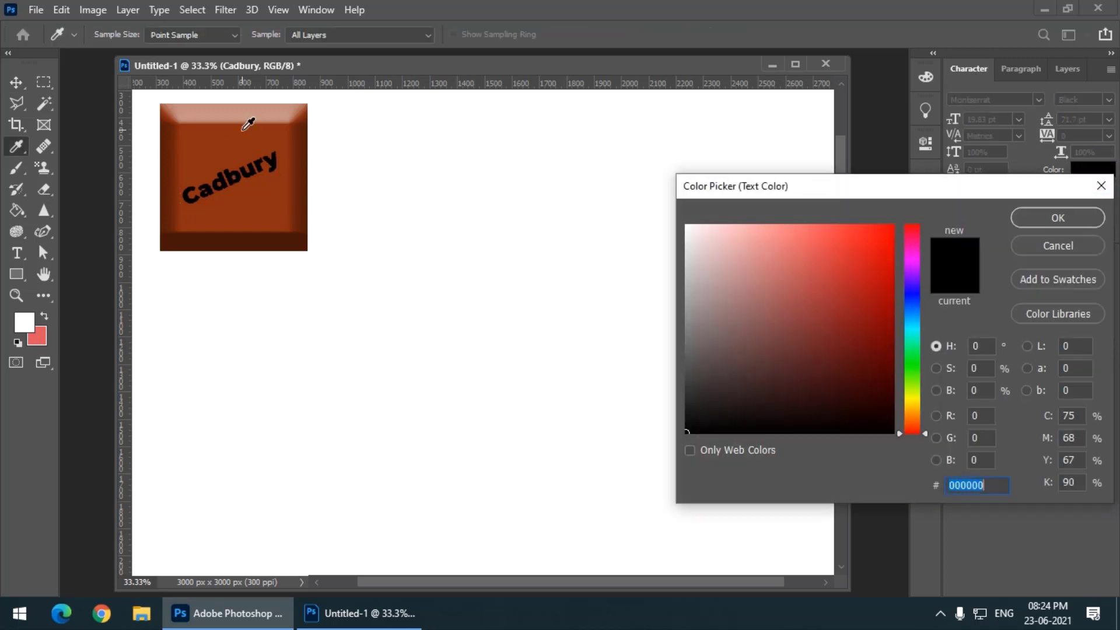
left_click(237, 141)
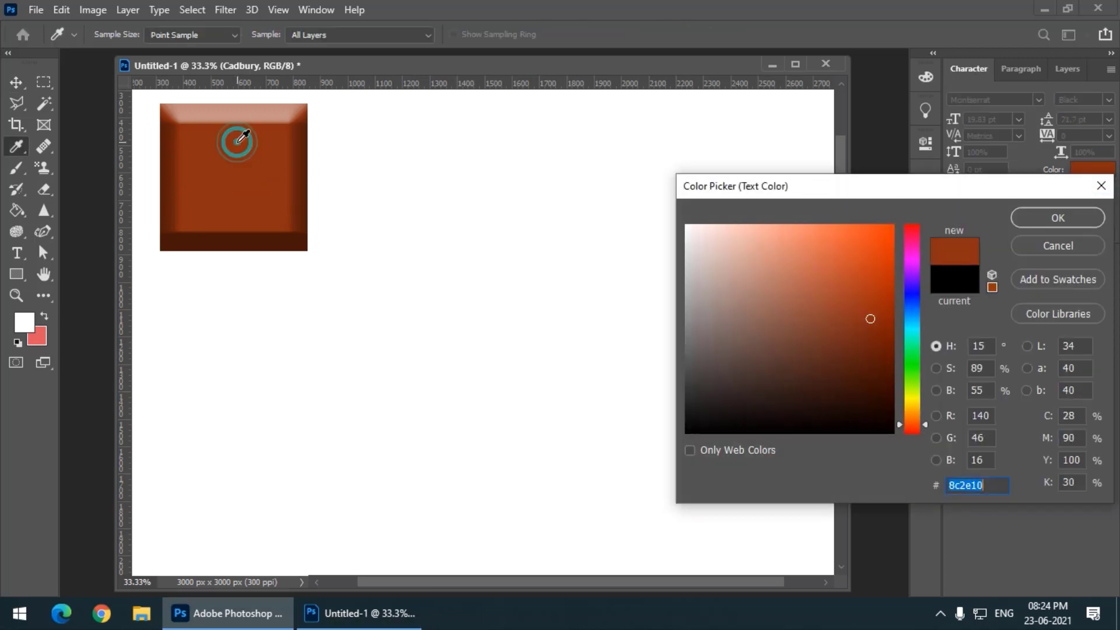
left_click(1027, 218)
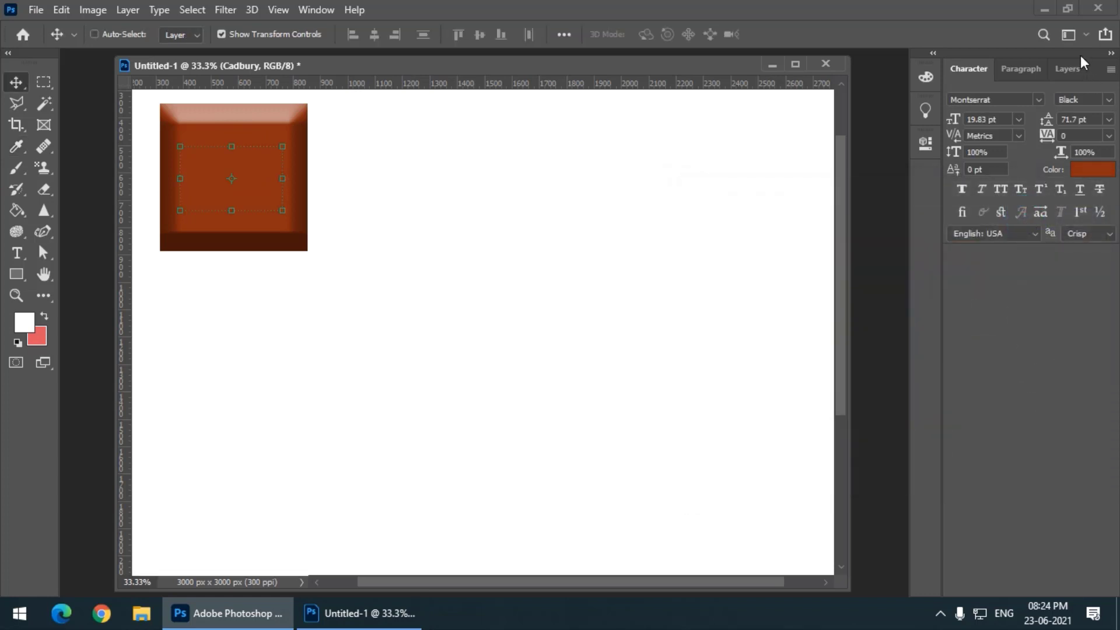
Step: Enable the Bevel & Emboss layer style on the Cadbury text layer
left_click(1070, 66)
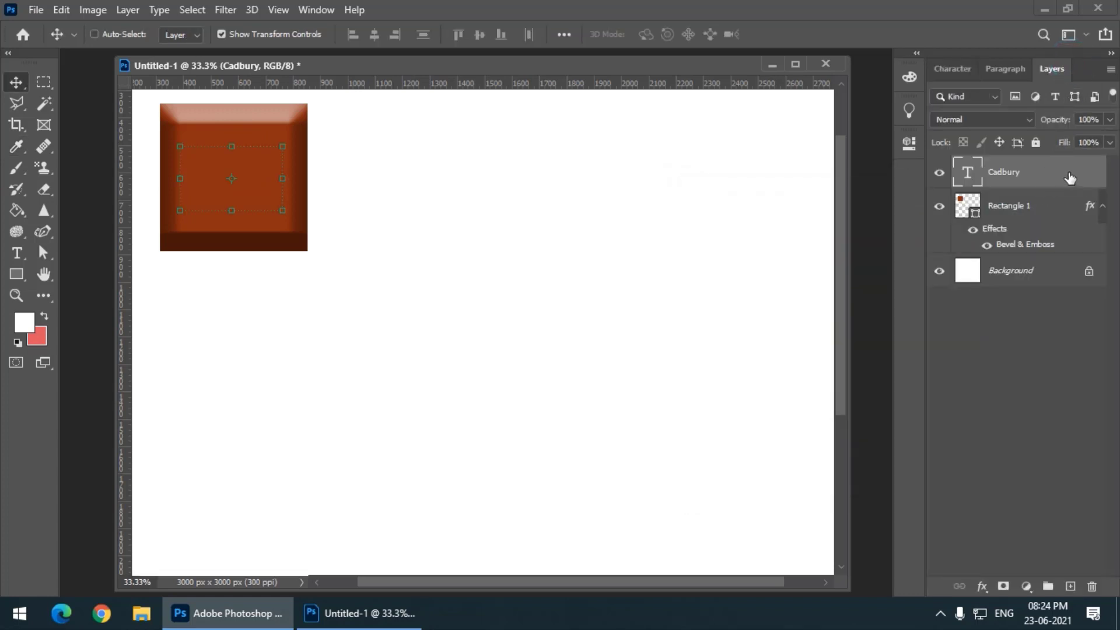
right_click(1070, 175)
left_click(930, 20)
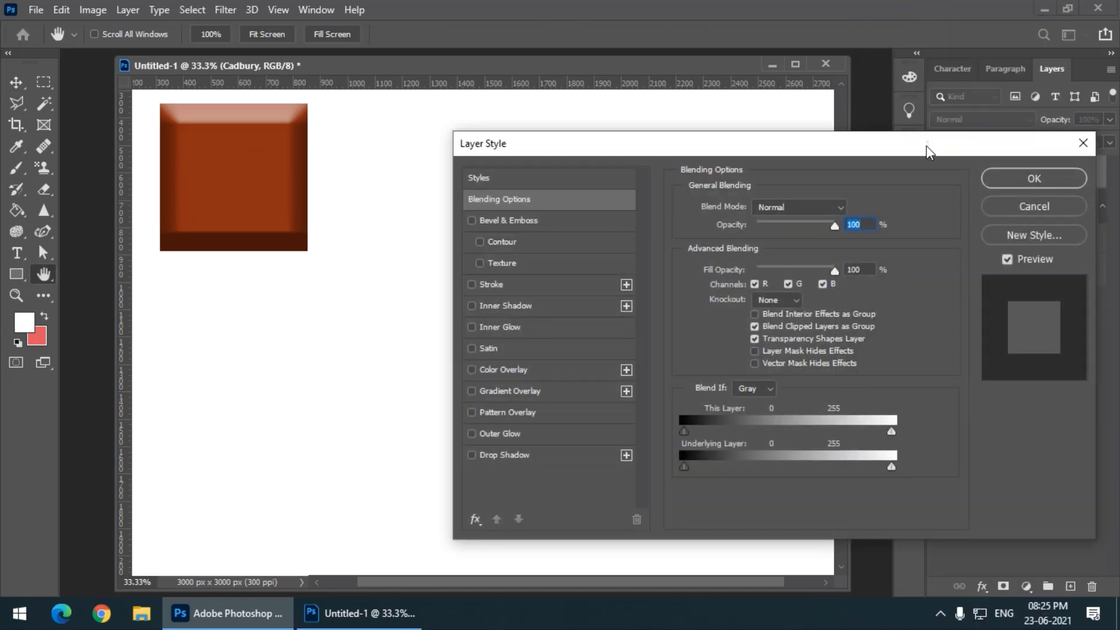
left_click_drag(929, 152, 921, 175)
left_click_drag(551, 175, 527, 131)
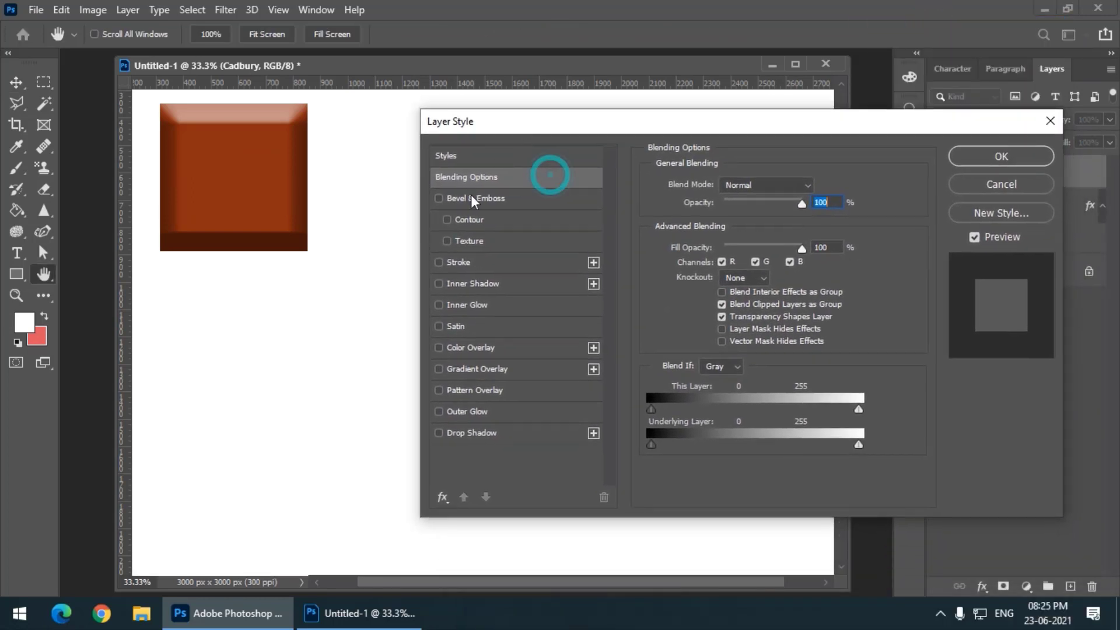
left_click(487, 200)
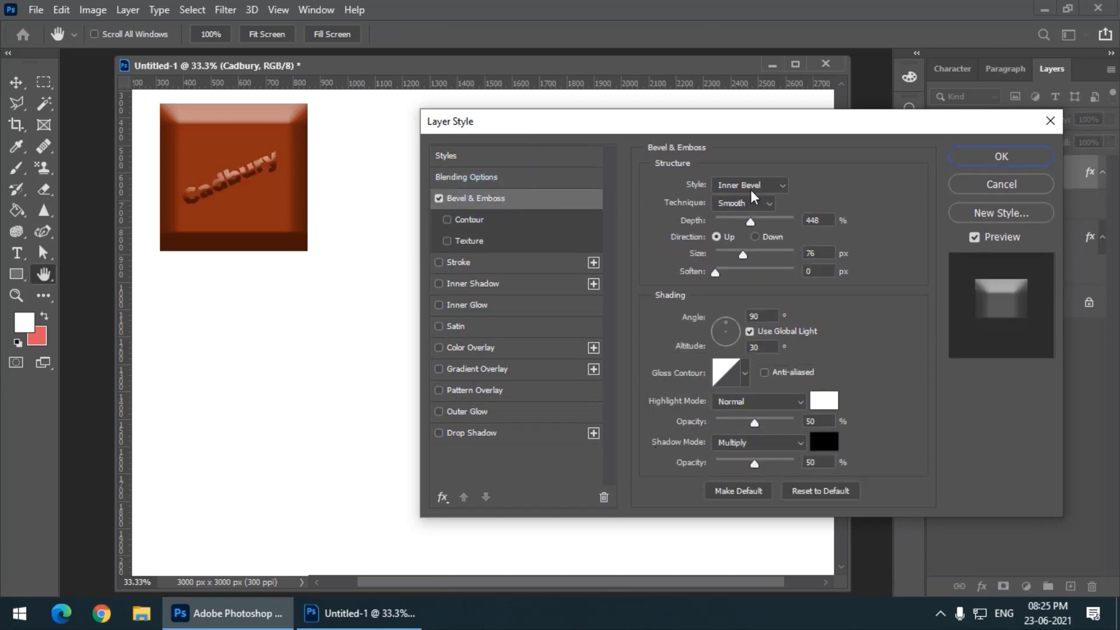
Step: Set the text's bevel style to Pillow Emboss with a depth of 157% and a size of 18 px, and apply it
left_click(751, 190)
left_click(750, 239)
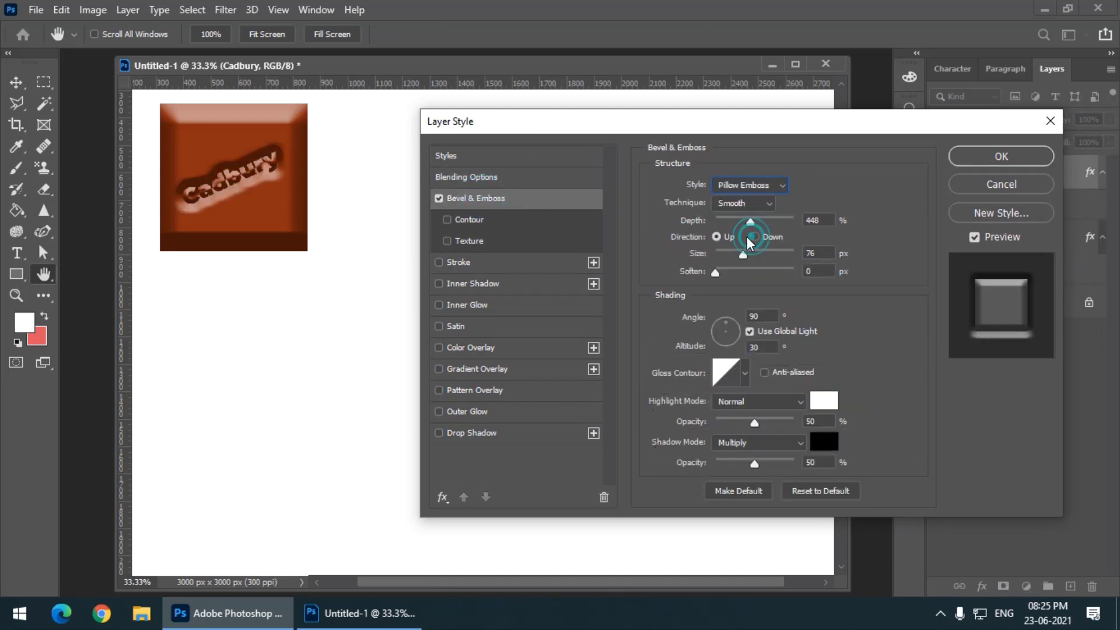
mouse_move(749, 221)
left_mouse_down()
mouse_move(726, 225)
mouse_move(736, 253)
mouse_move(725, 253)
mouse_move(728, 220)
left_mouse_up()
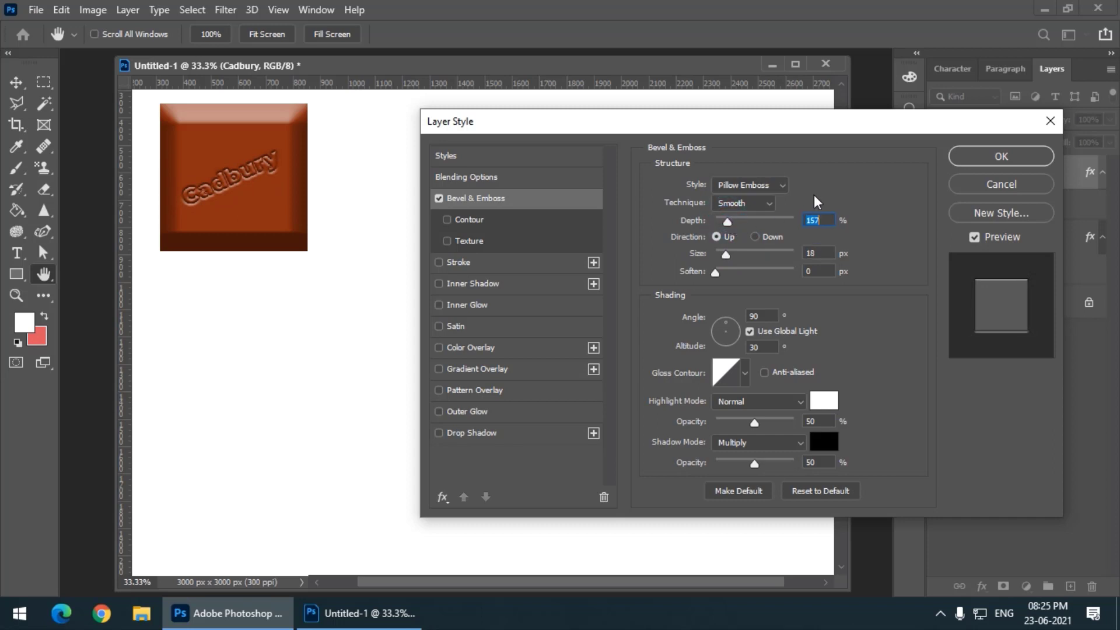
left_click(978, 155)
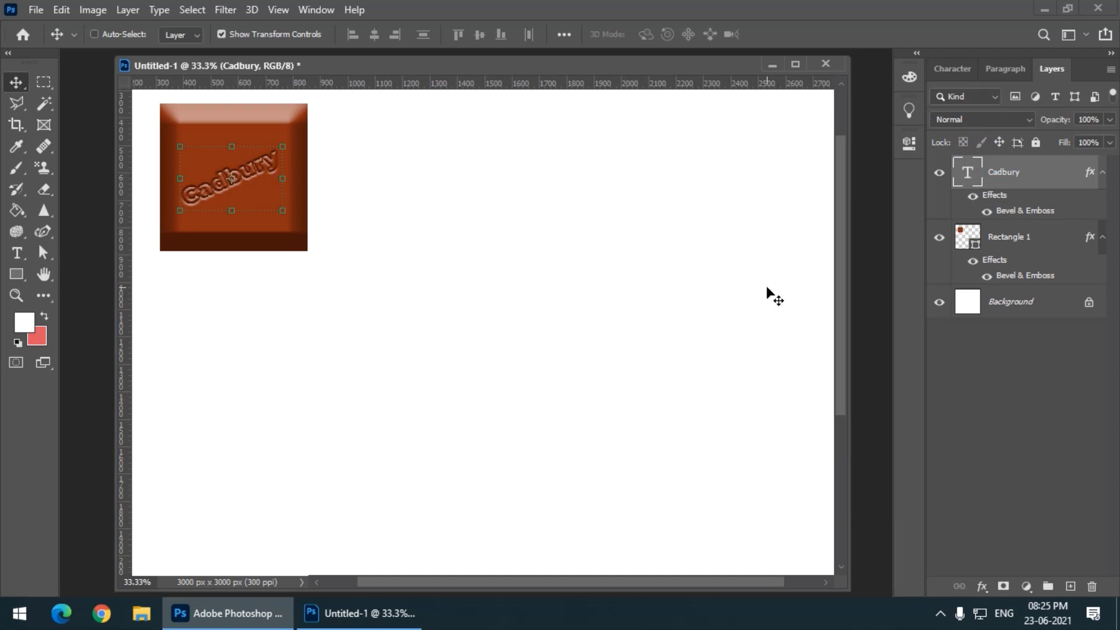
Step: Duplicate the Cadbury text and Rectangle 1 layers together, placing the copy flush against the square's right edge
key("ctrl+minus")
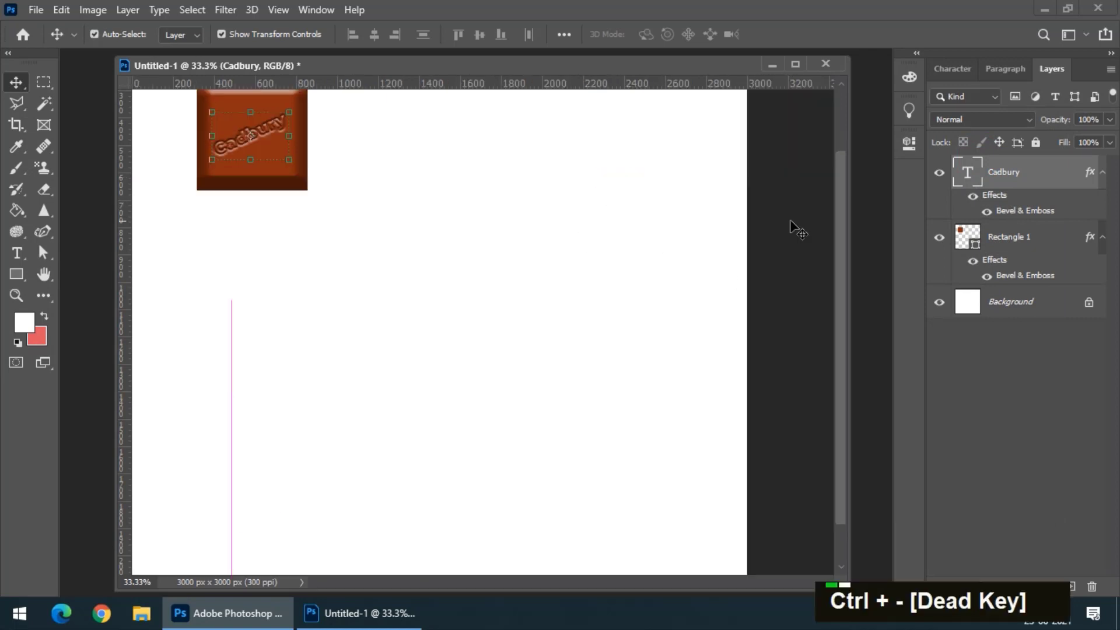
key("ctrl")
left_click(1042, 242, "ctrl")
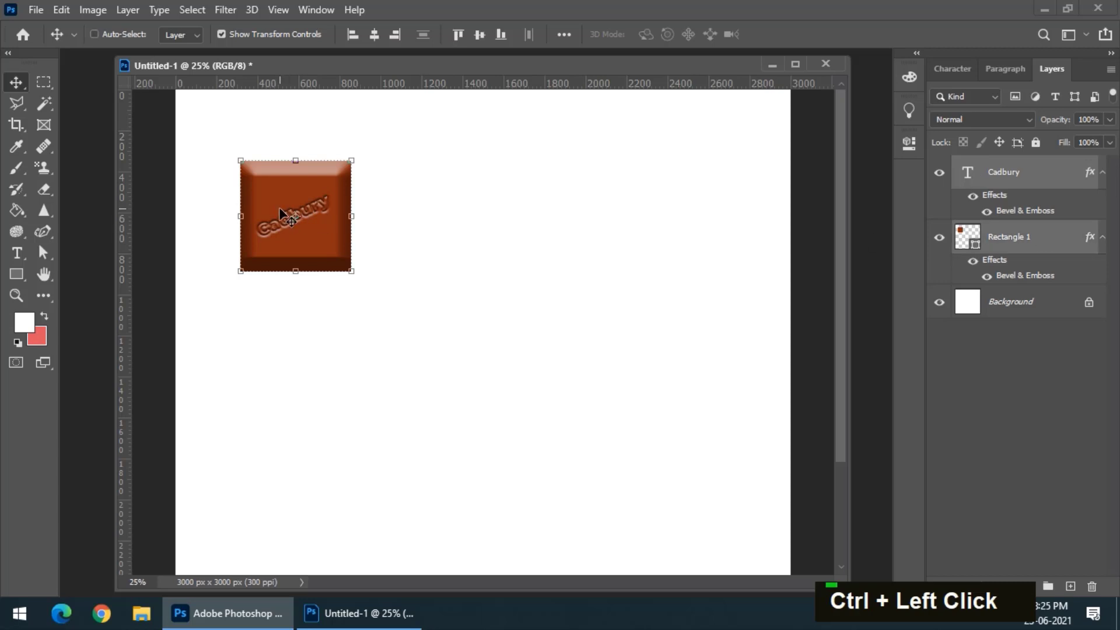
left_click_drag(318, 245, 420, 243)
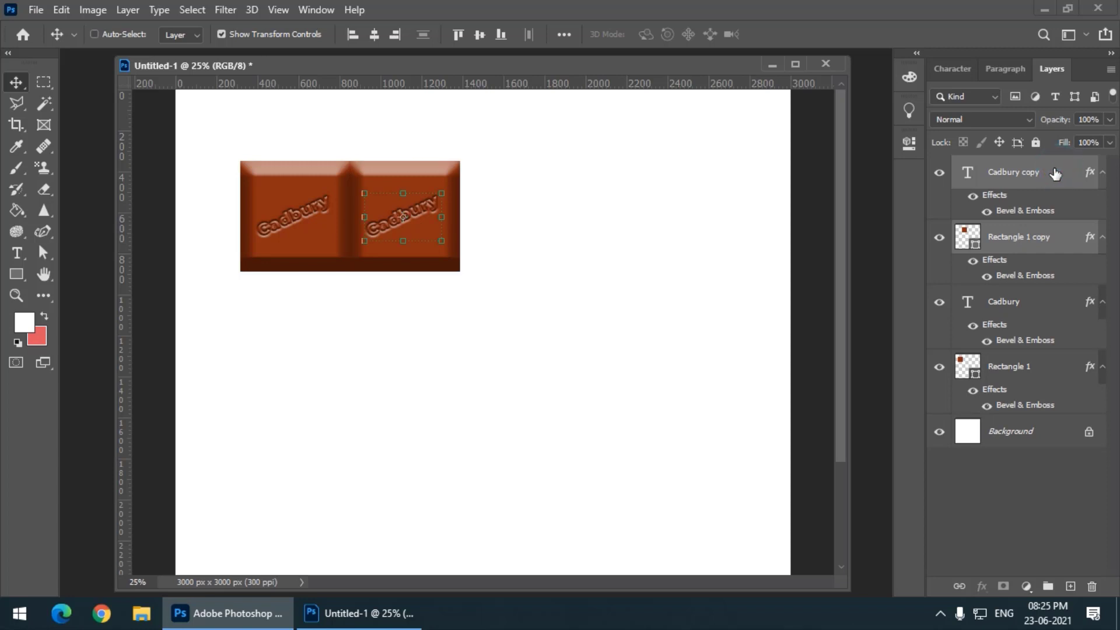
left_click(1054, 173)
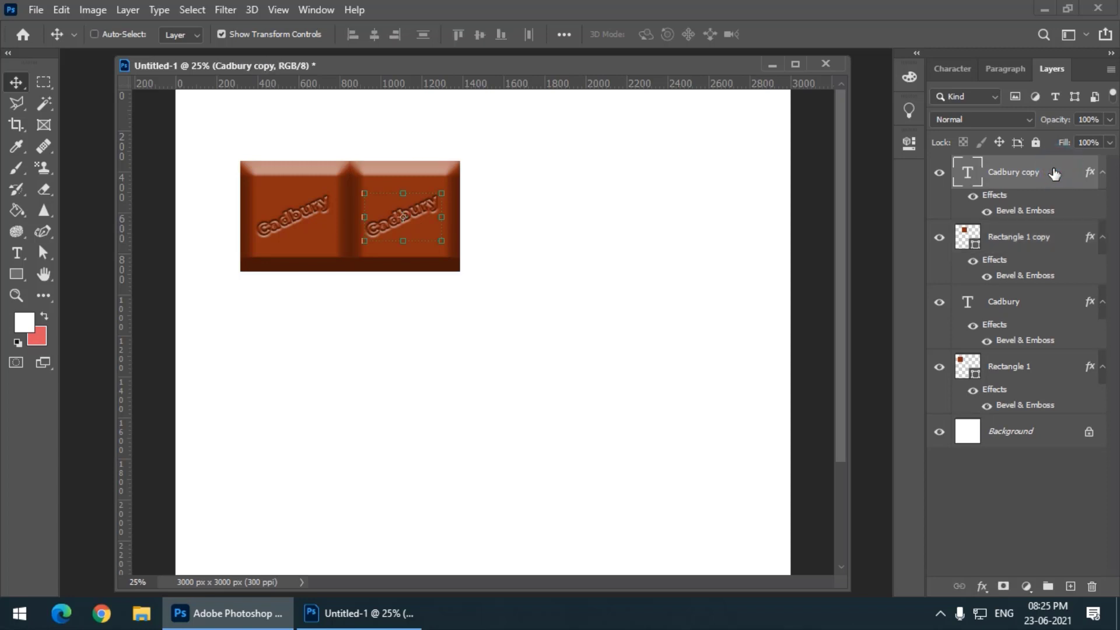
left_click(1038, 372, "shift")
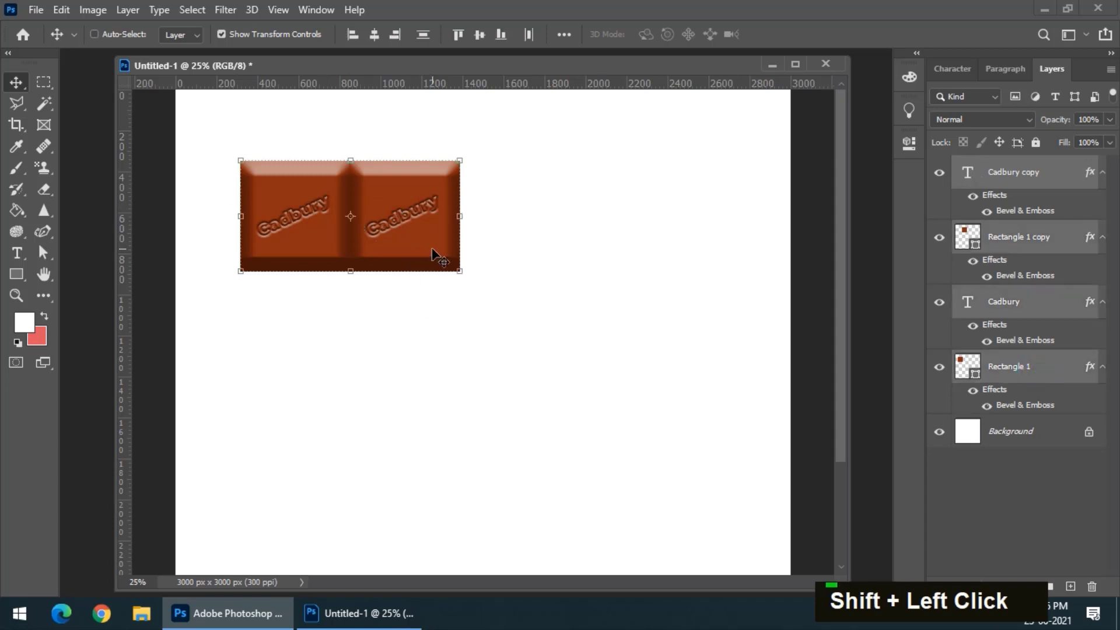
left_click_drag(429, 238, 470, 242)
key("ctrl+z")
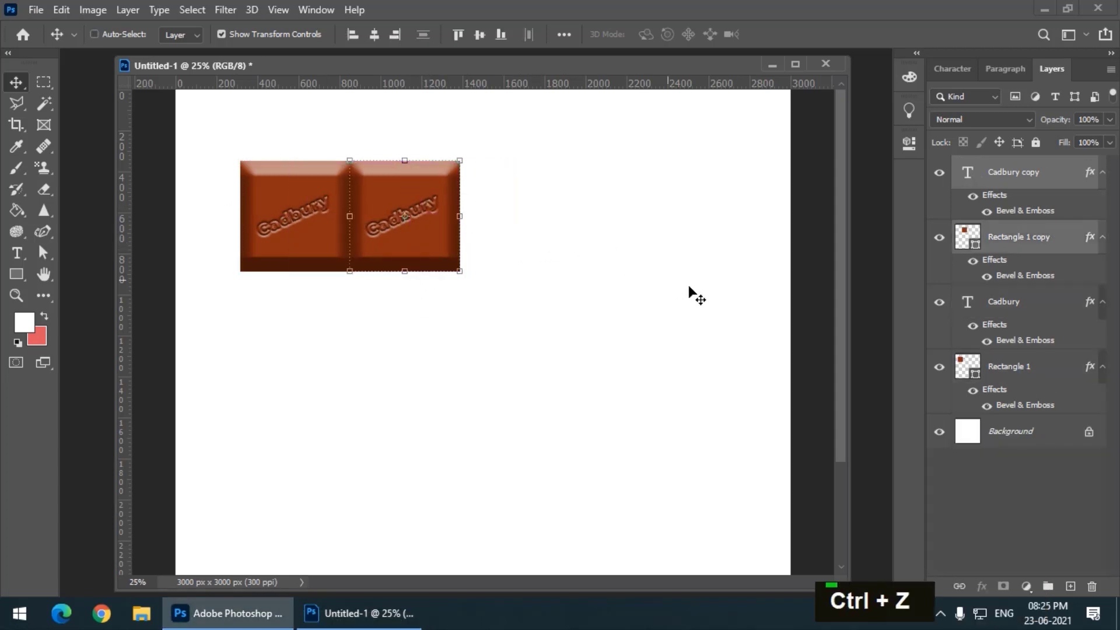
Step: Duplicate the second square with its text as a third one beside it, and move the whole three-square row near the canvas's upper edge
left_click_drag(422, 241, 526, 229)
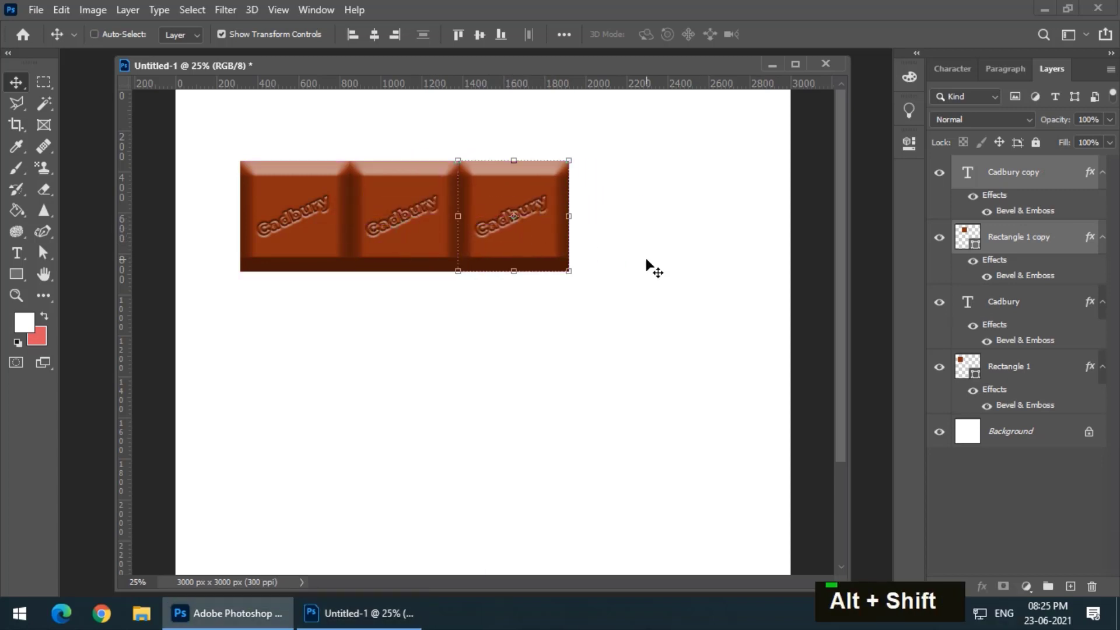
left_click(1060, 178)
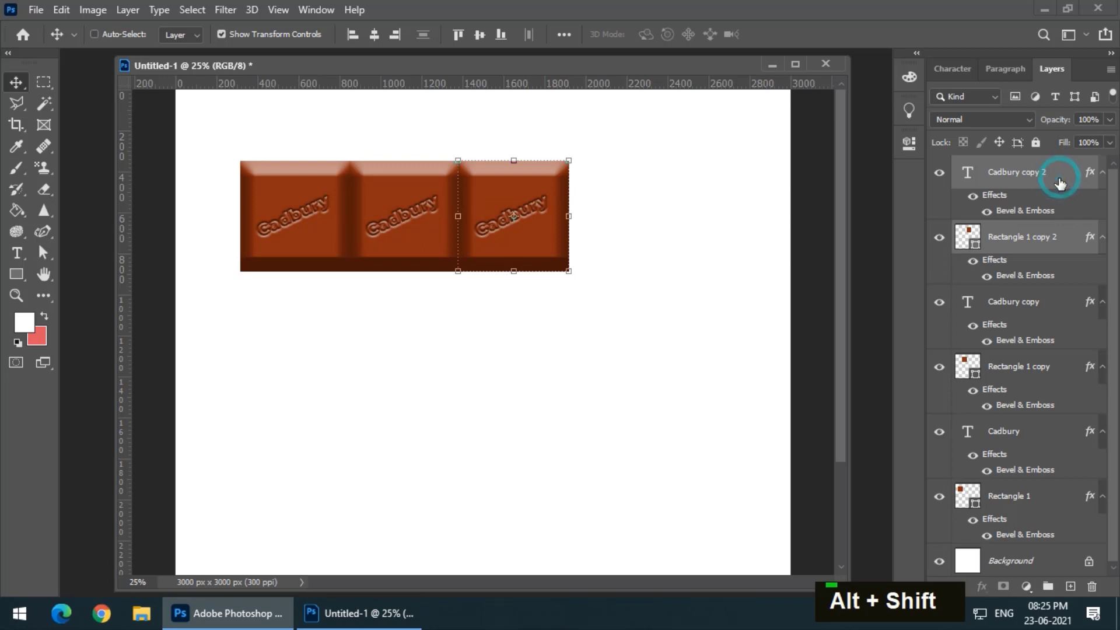
scroll(1058, 209, "down", 1)
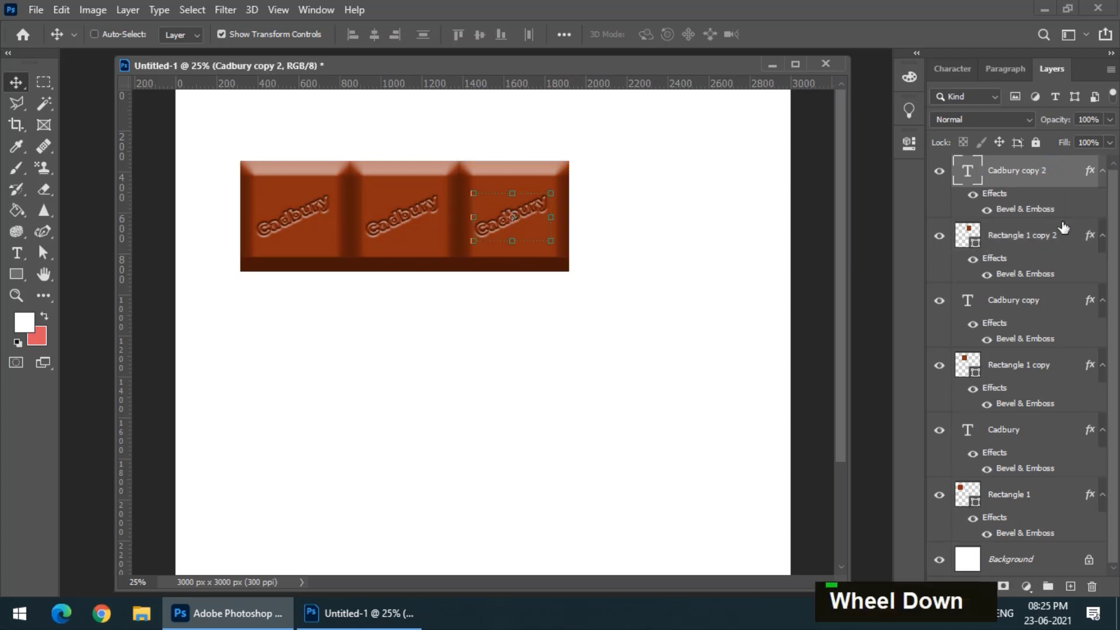
left_click(1047, 503, "shift")
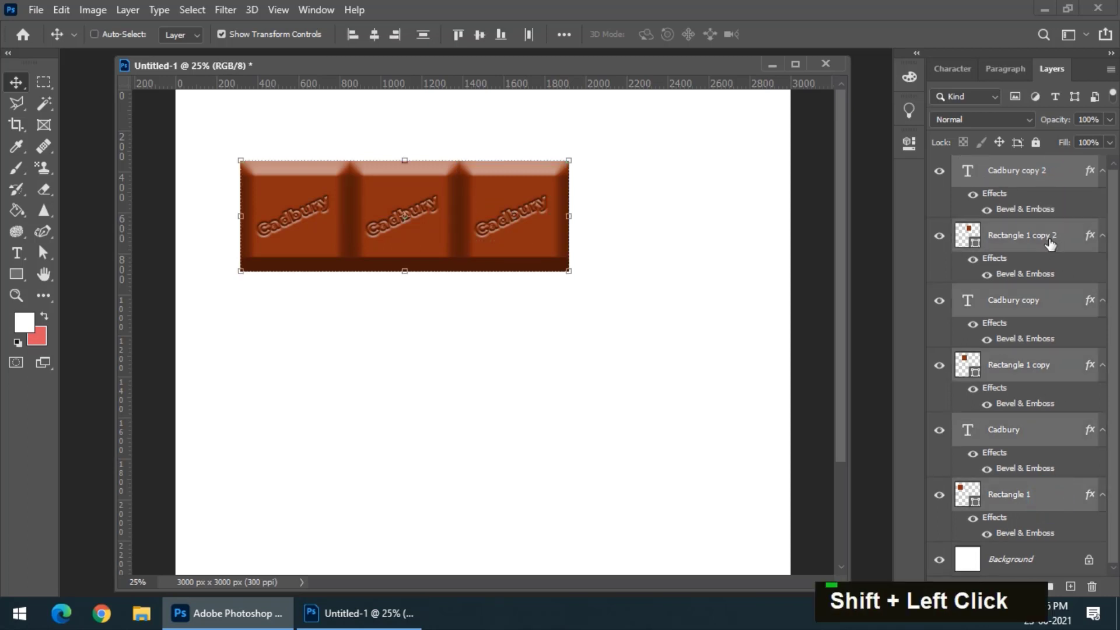
scroll(683, 270, "down", 1)
scroll(684, 276, "up", 2)
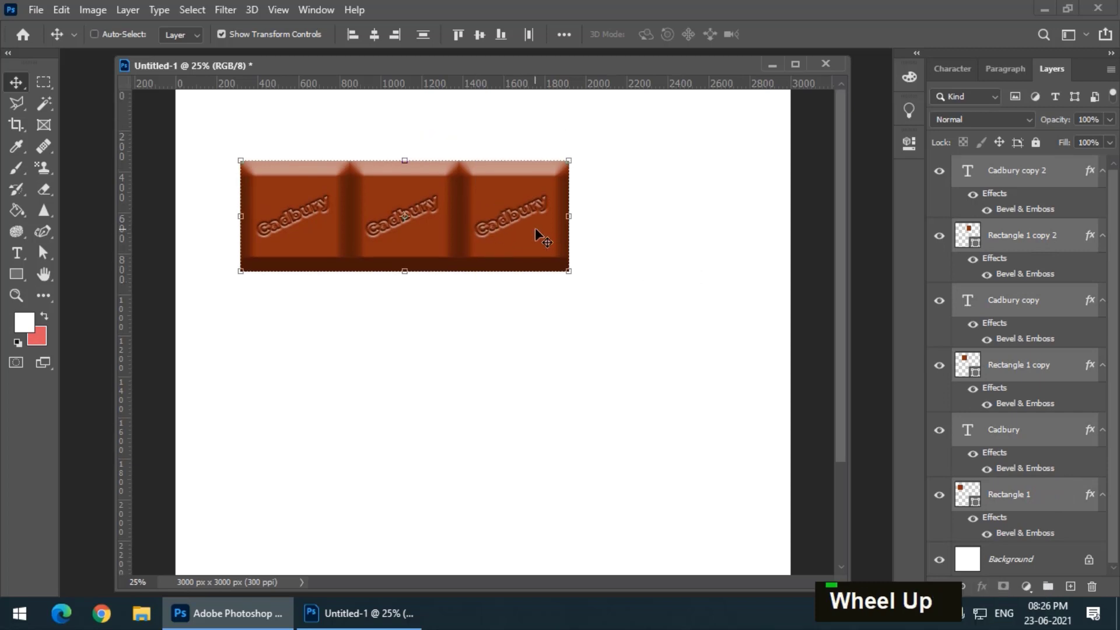
left_click_drag(534, 232, 560, 184)
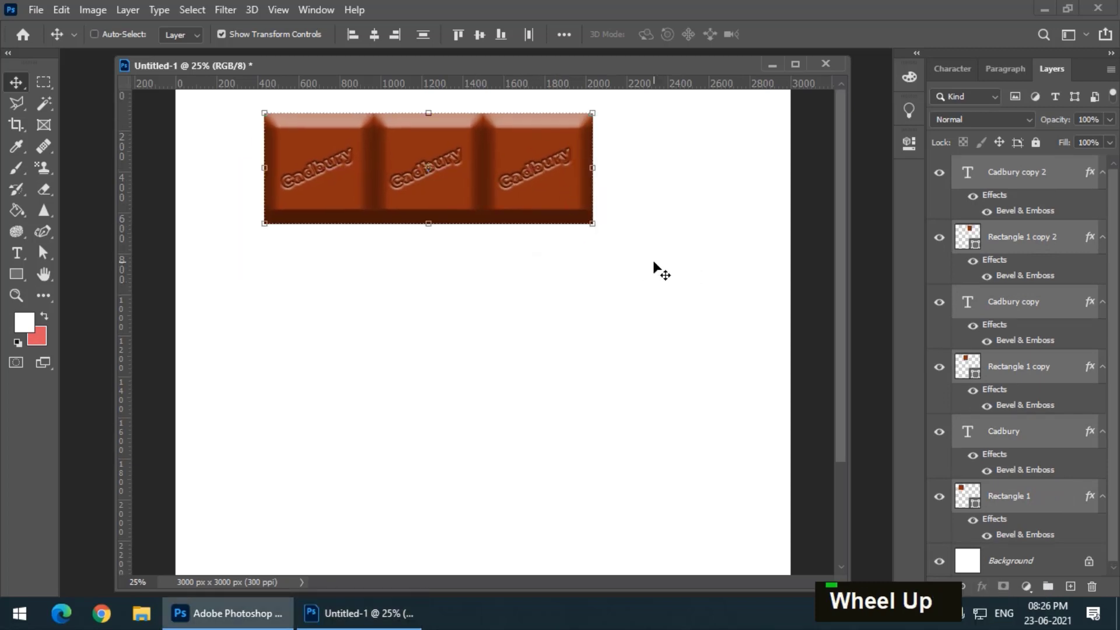
Step: Duplicate the three-square row downward edge to edge to form a five-row chocolate bar, and switch to the Rectangular Marquee tool
key("ctrl+minus")
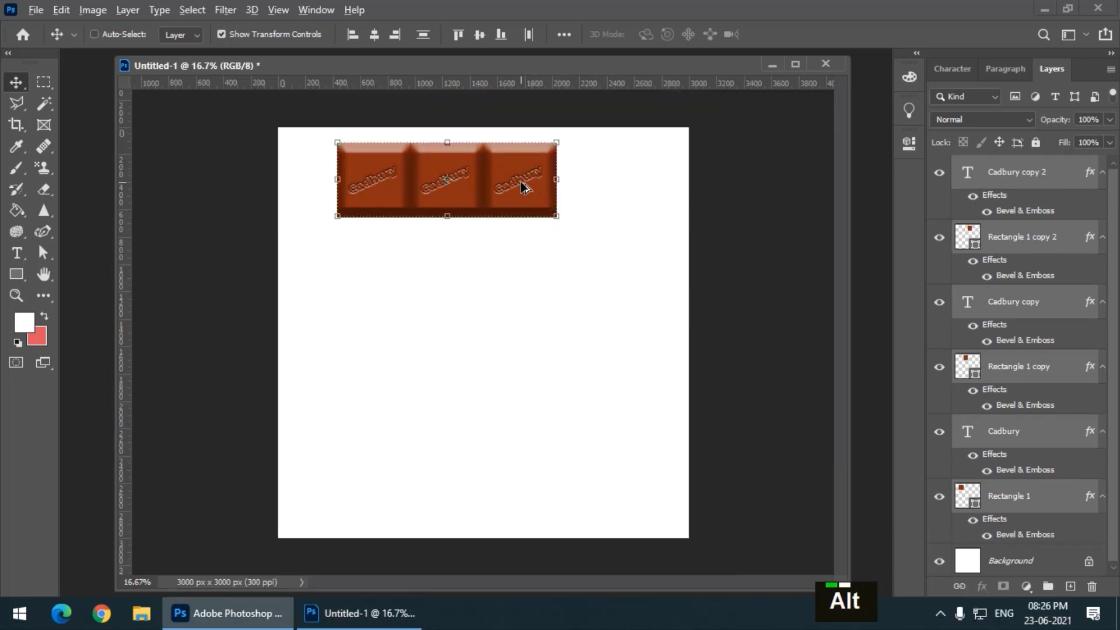
left_click_drag(523, 186, 510, 453)
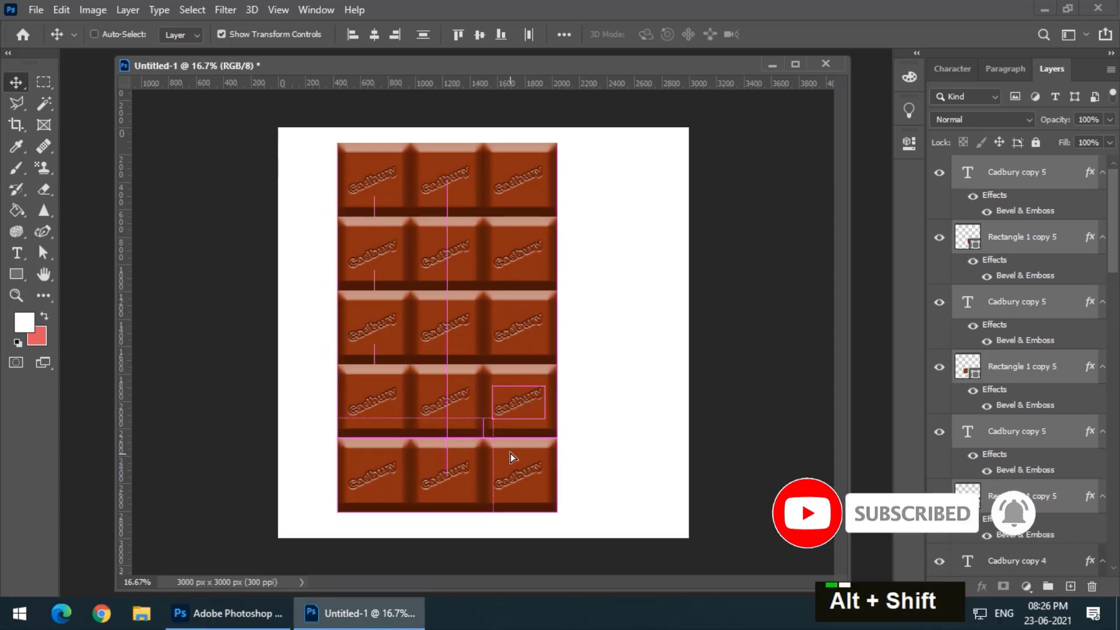
left_click(45, 86)
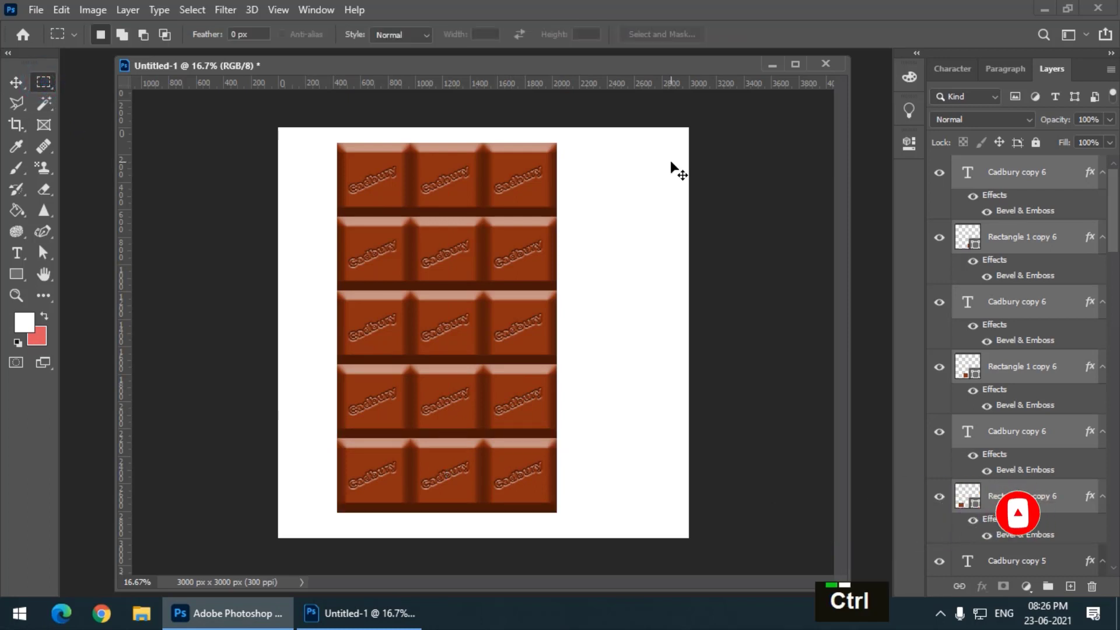
key("ctrl+equal")
scroll(635, 90, "up", 3)
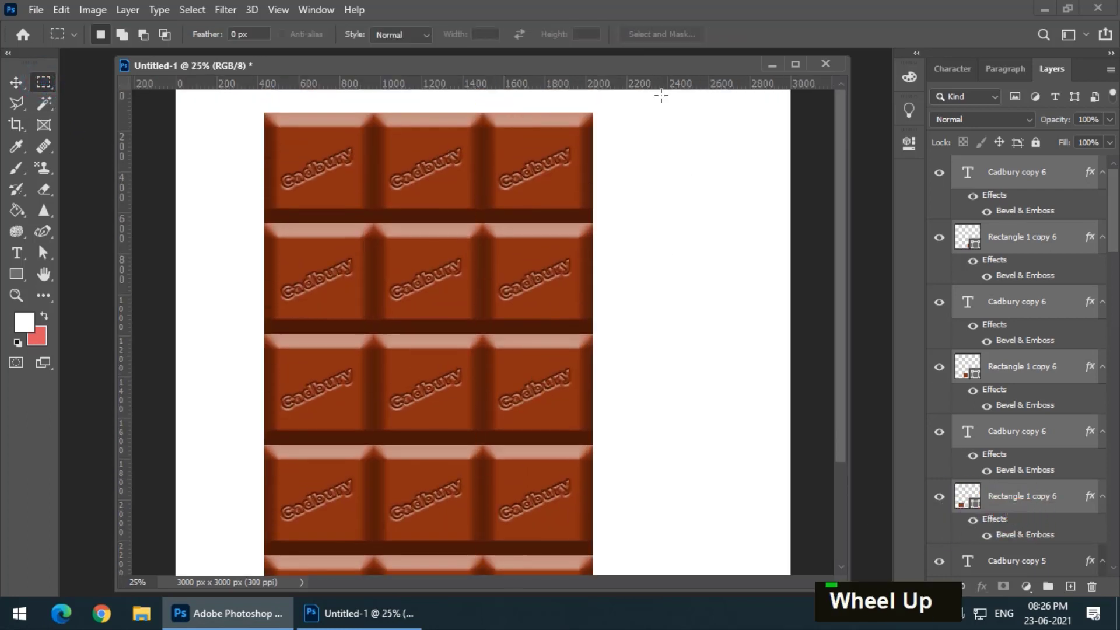
scroll(692, 146, "down", 1)
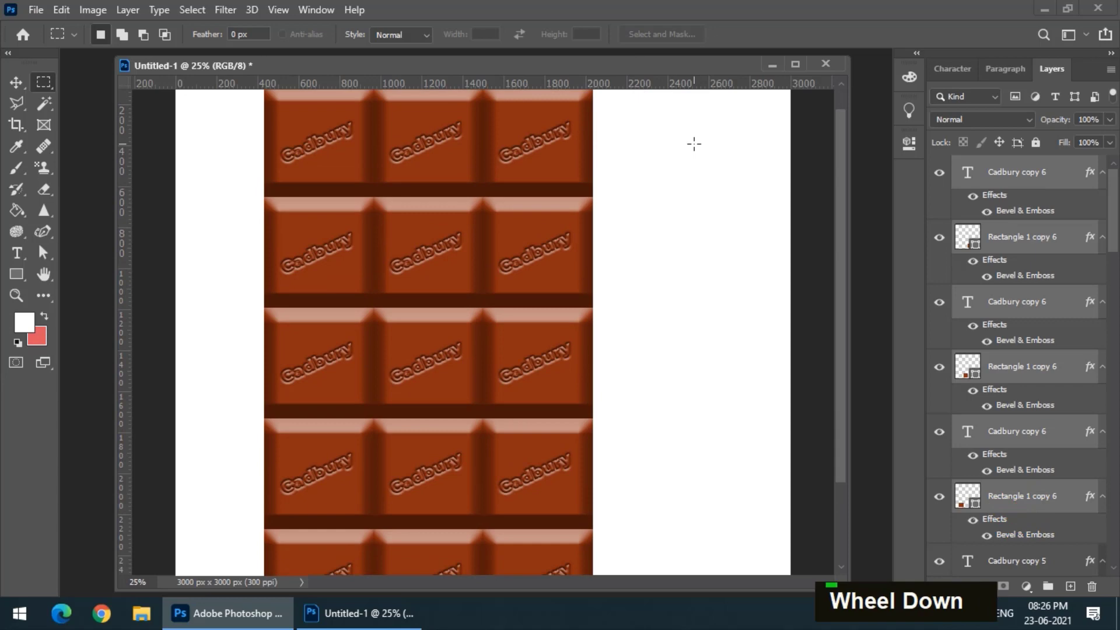